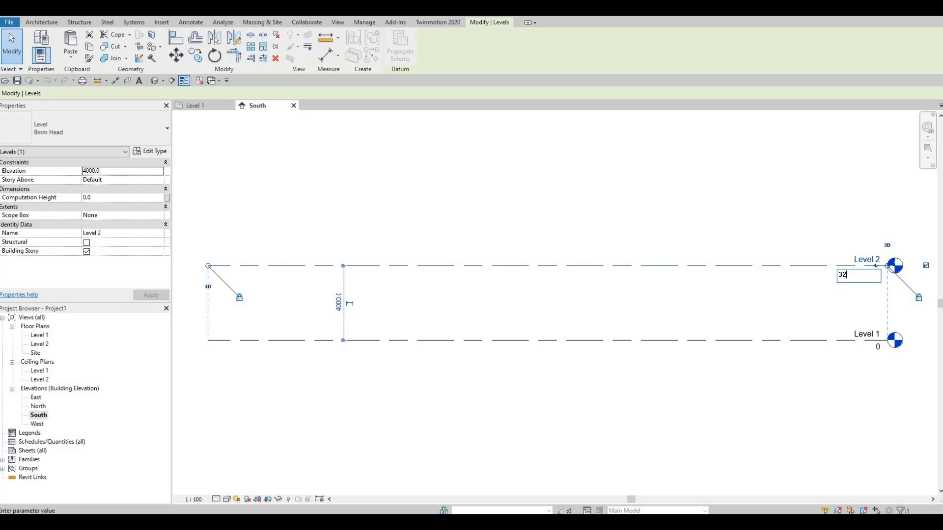
Set the elevation of Level 2 to 3200.
text(00)
key(Return)
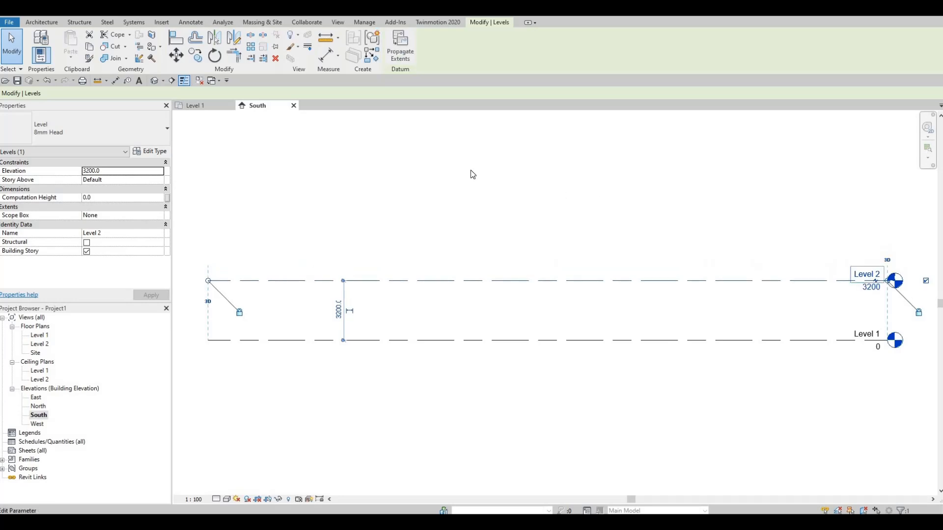
Add a third level line at elevation 6400 above Level 2, aligned with the ends of the existing levels.
click(46, 22)
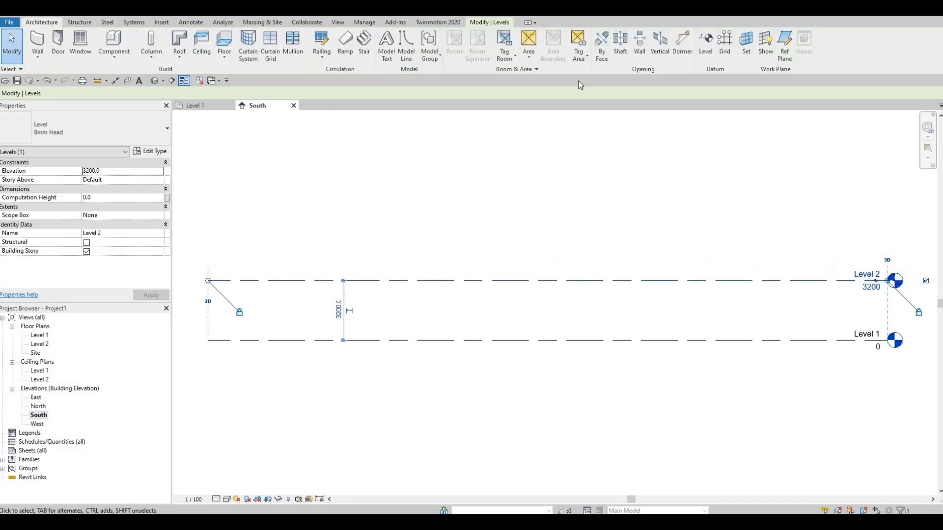
click(705, 43)
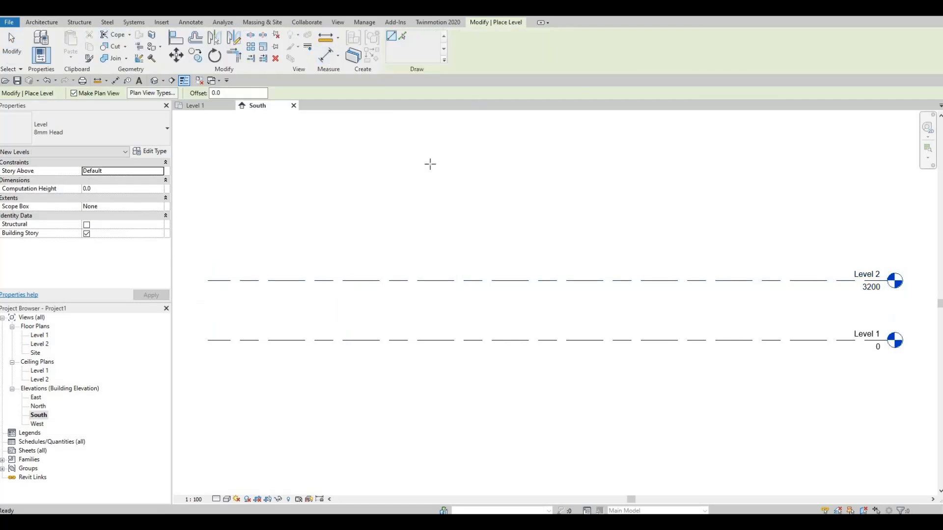
scroll(418, 167, down, 1)
scroll(280, 206, up, 1)
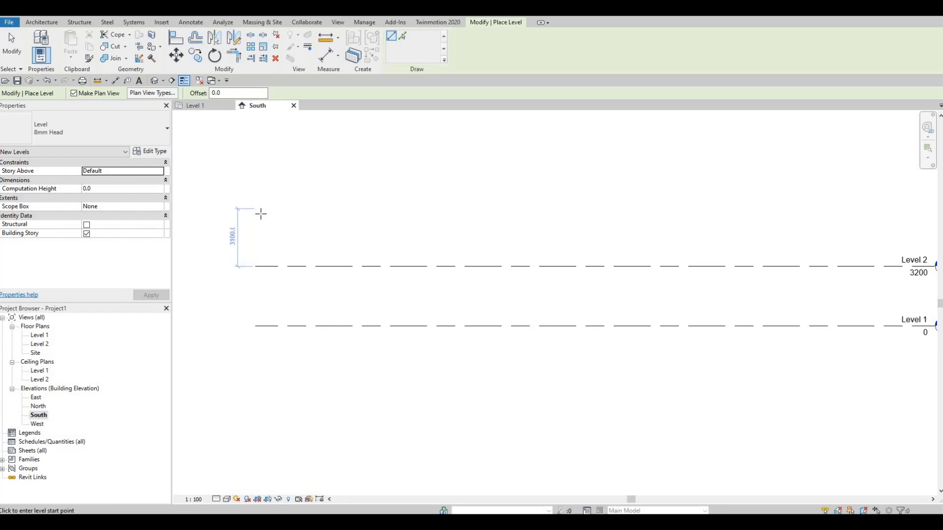
click(263, 206)
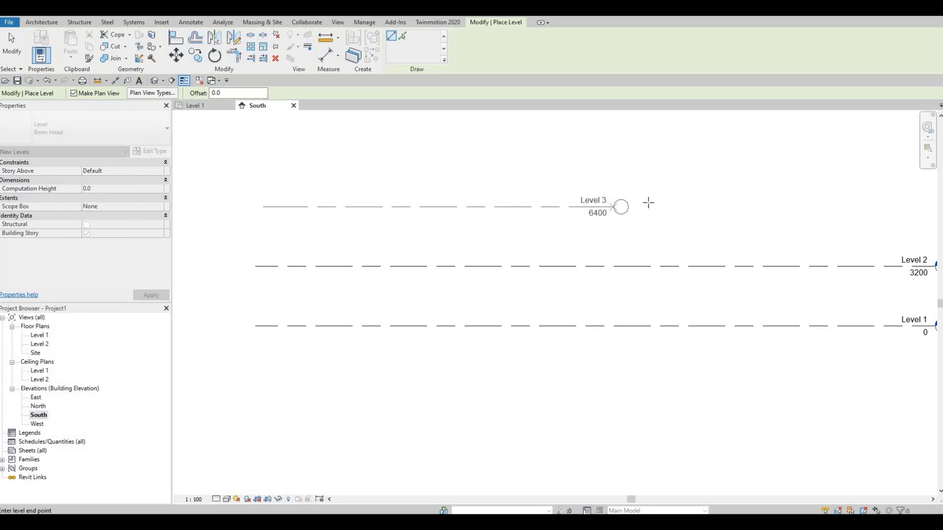
scroll(649, 204, down, 1)
middle_drag(650, 204, 413, 194)
middle_drag(528, 218, 651, 227)
key(Escape)
key(Escape)
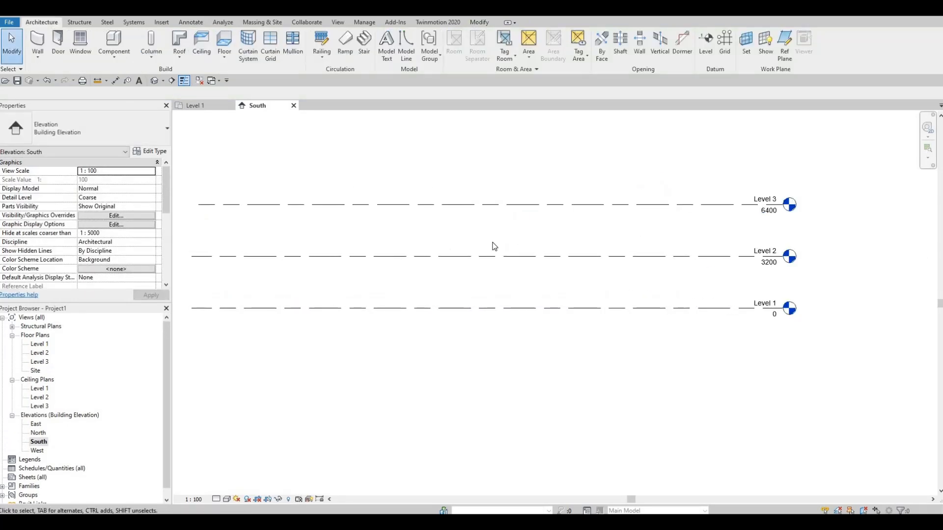
middle_drag(493, 242, 499, 255)
key(F1)
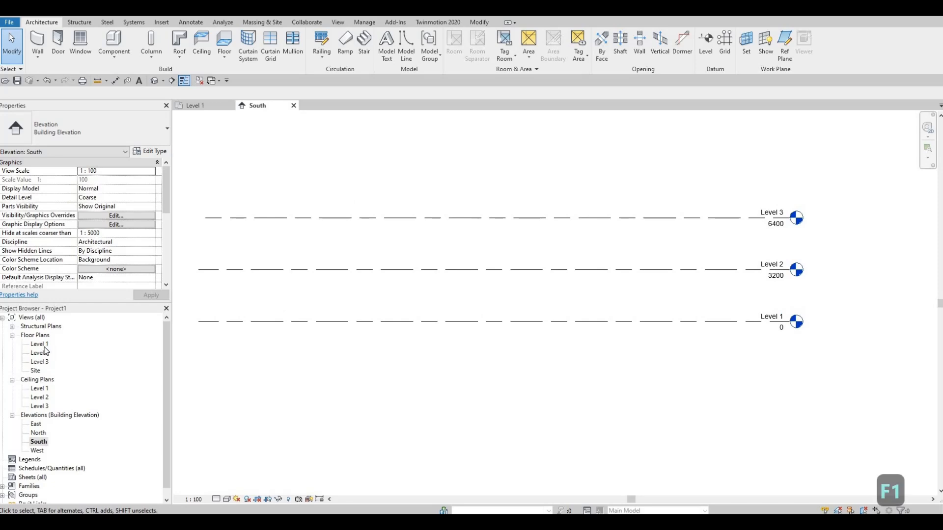
Open the Level 1 floor plan and draw two aligned horizontal grid lines about 7000 apart, with their bubbles at the left ends.
double_click(43, 345)
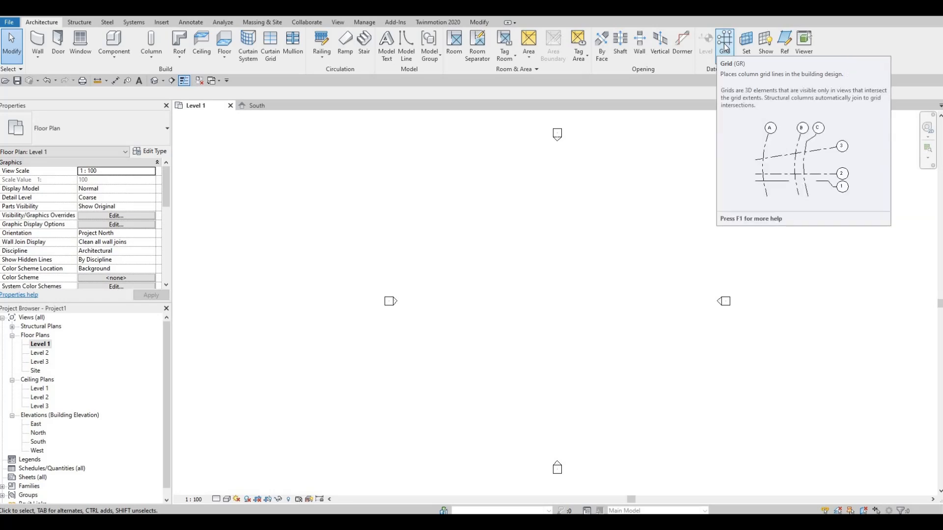
key(g)
key(r)
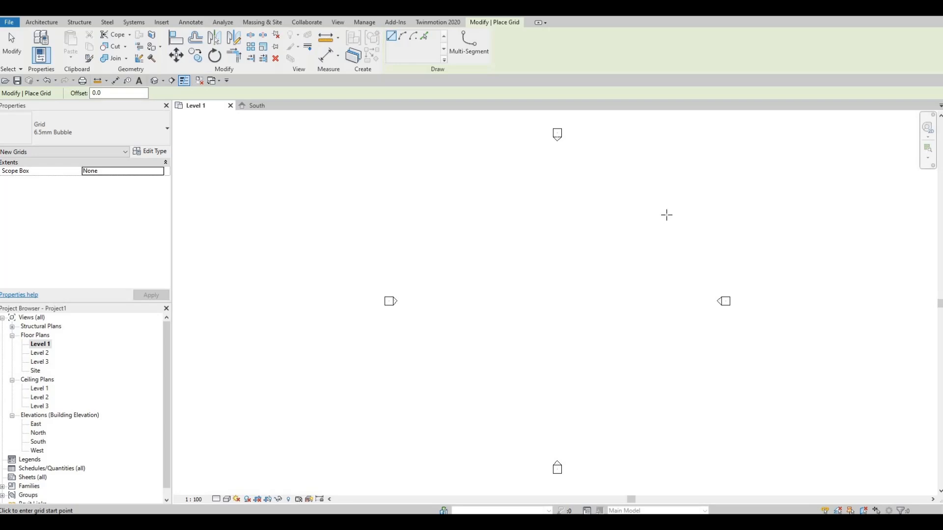
click(706, 216)
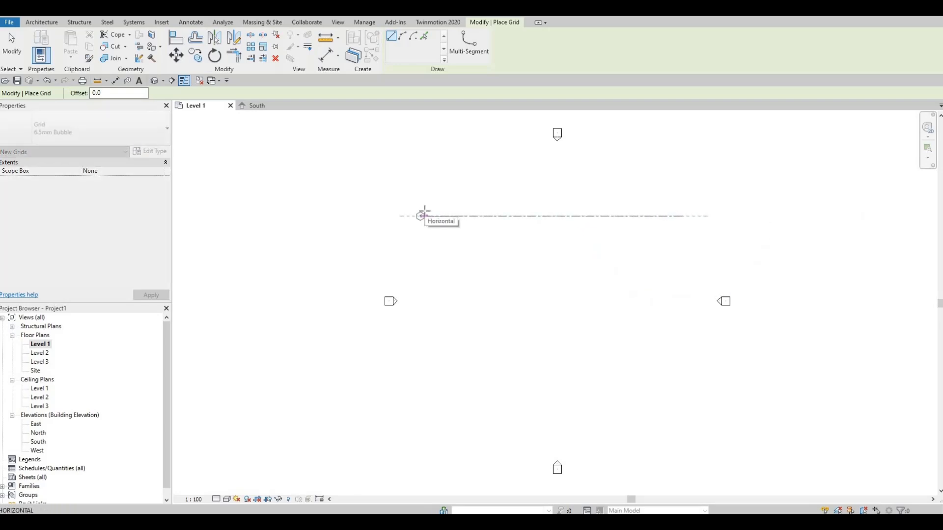
click(429, 222)
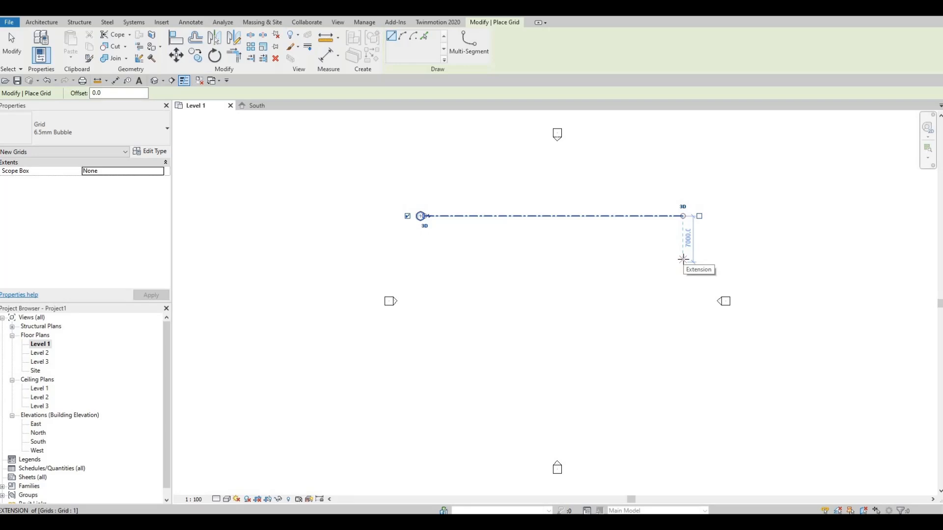
click(708, 262)
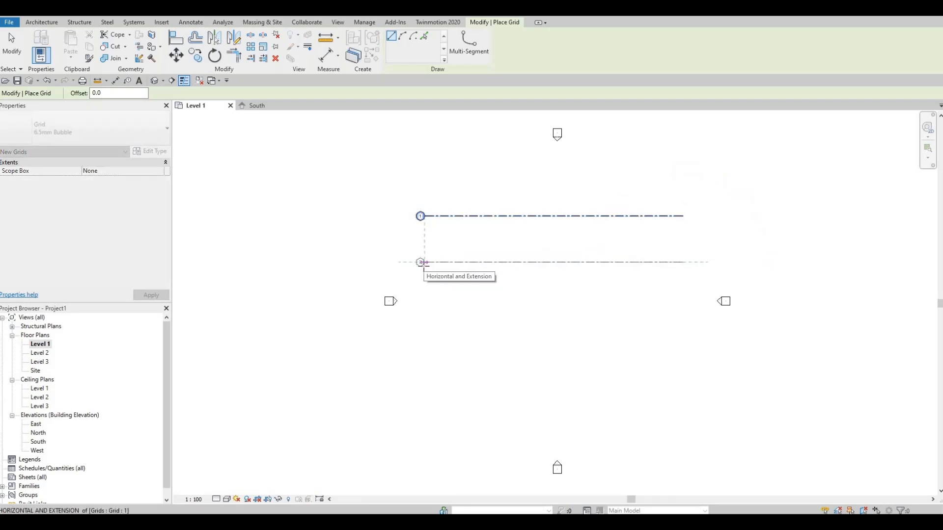
click(423, 263)
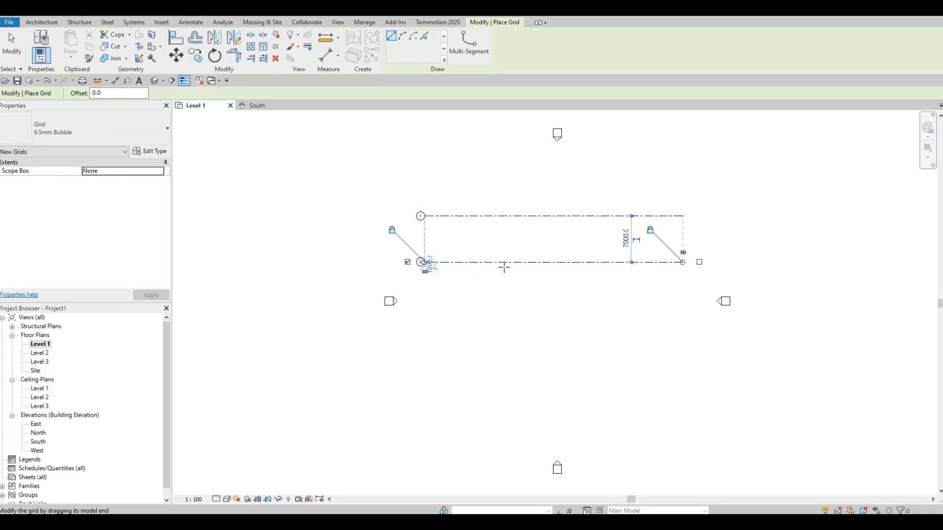
key(Escape)
key(Escape)
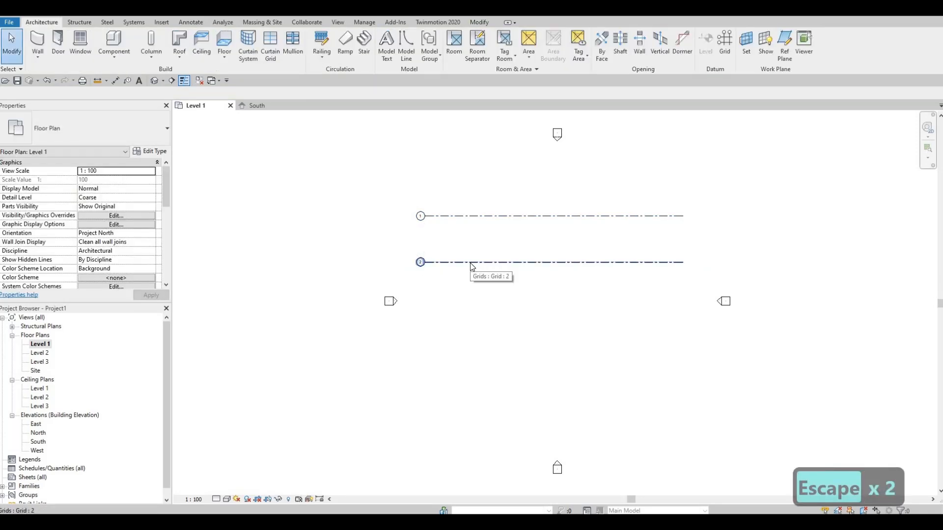
Set the spacing between grid lines 1 and 2 to 3500.
click(568, 255)
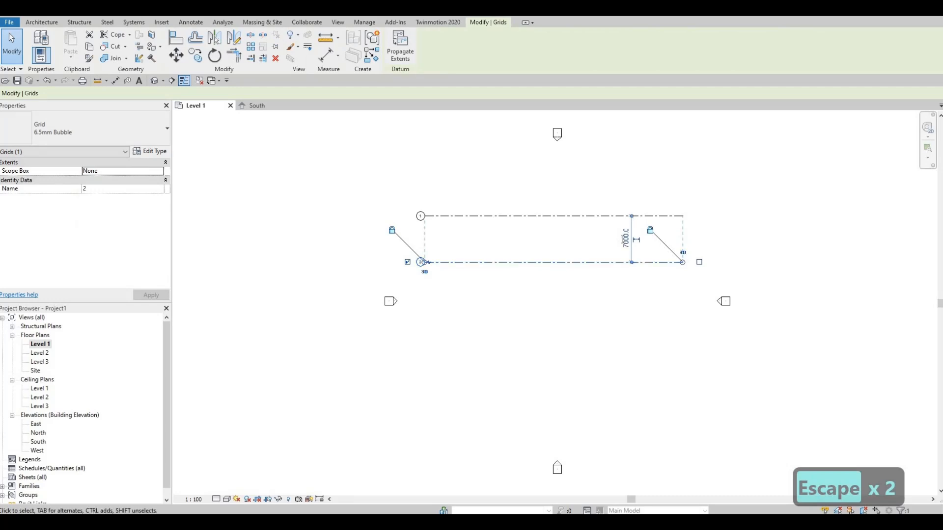
click(632, 241)
drag(632, 241, 531, 242)
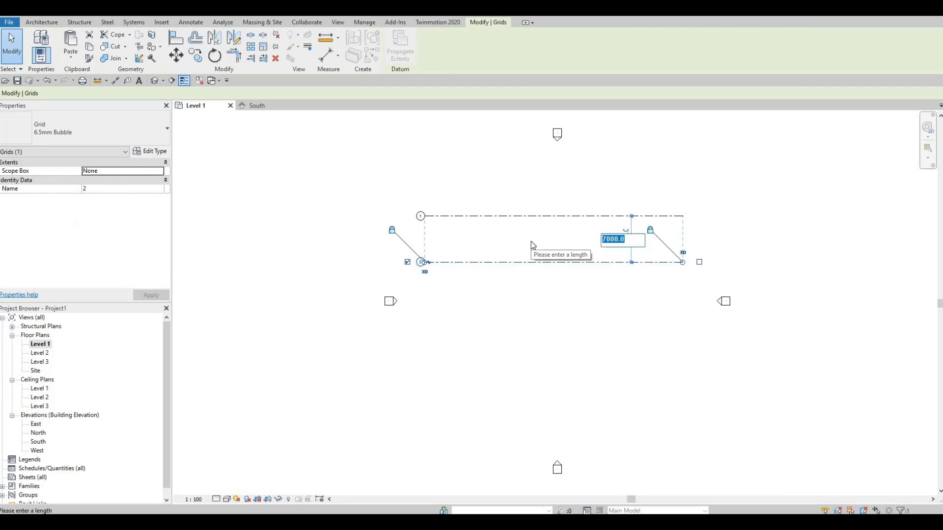
text(3)
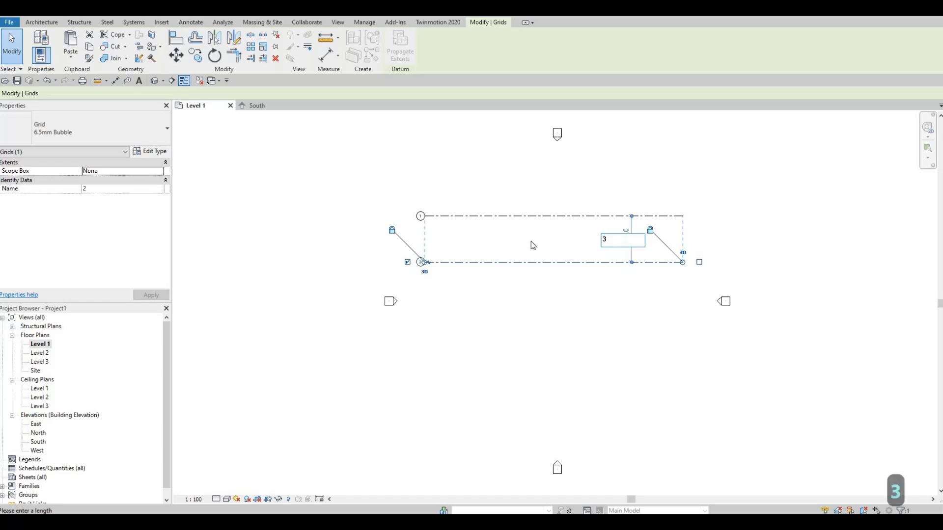
text(500)
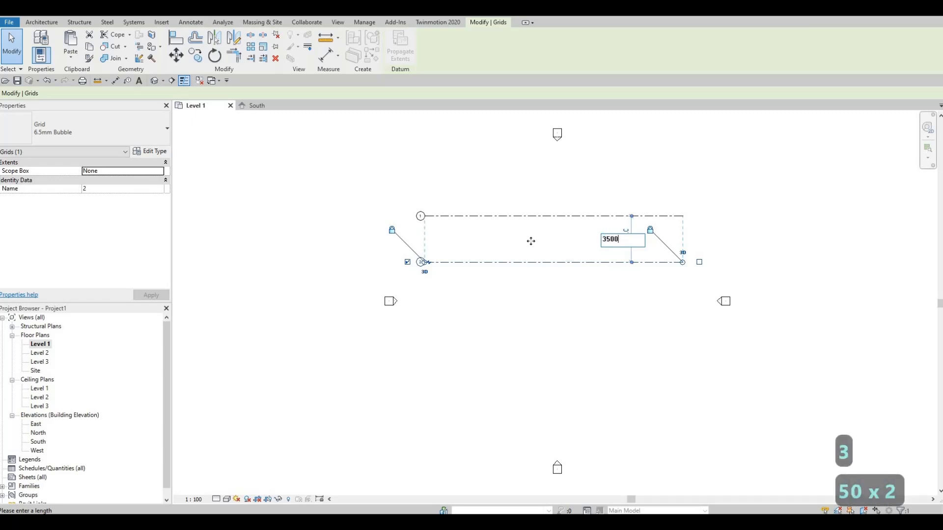
key(Return)
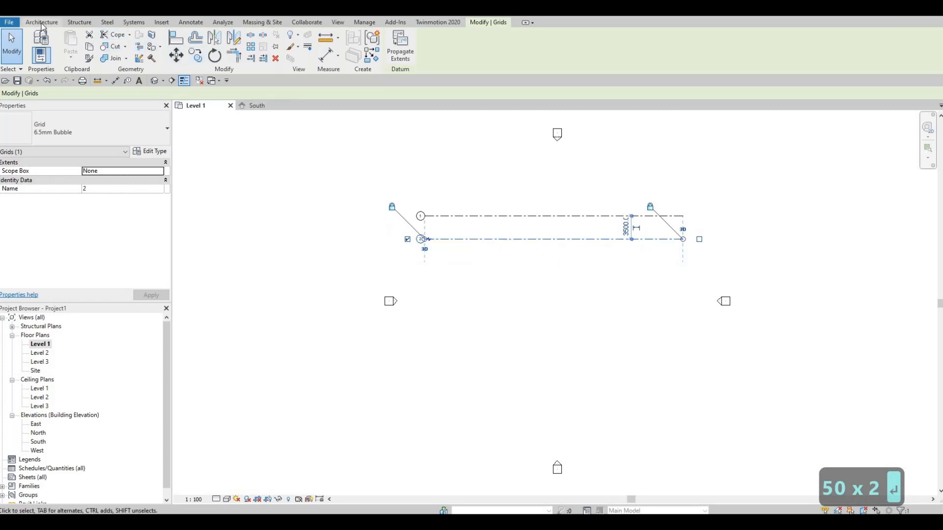
Draw a third horizontal grid line below grid 2, aligned with the ends of the other two.
click(726, 43)
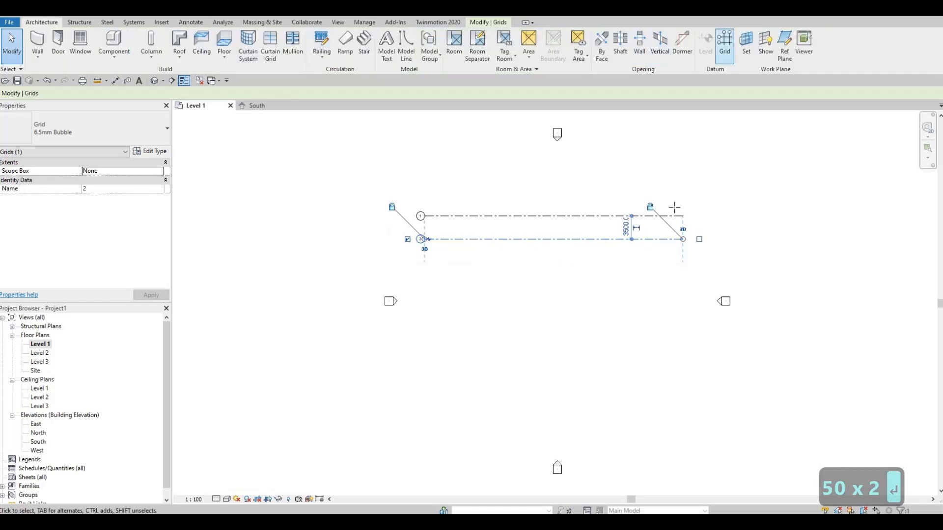
click(682, 270)
click(420, 272)
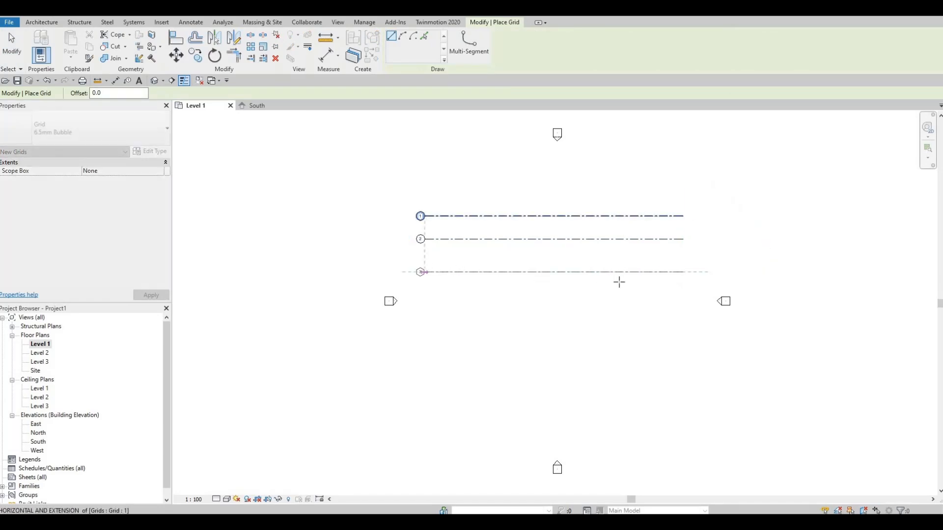
key(Escape)
key(Escape)
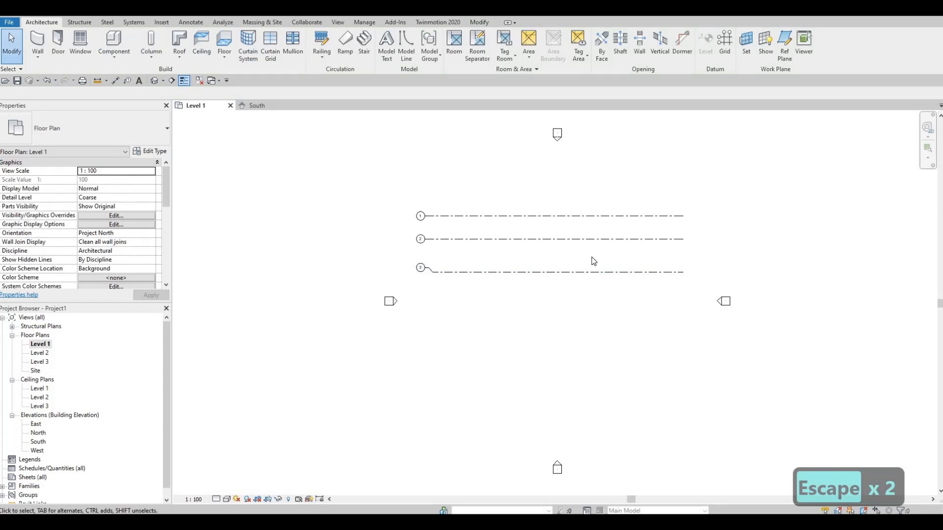
Set the spacing between grid lines 2 and 3 to 3500.
key(F1)
click(604, 271)
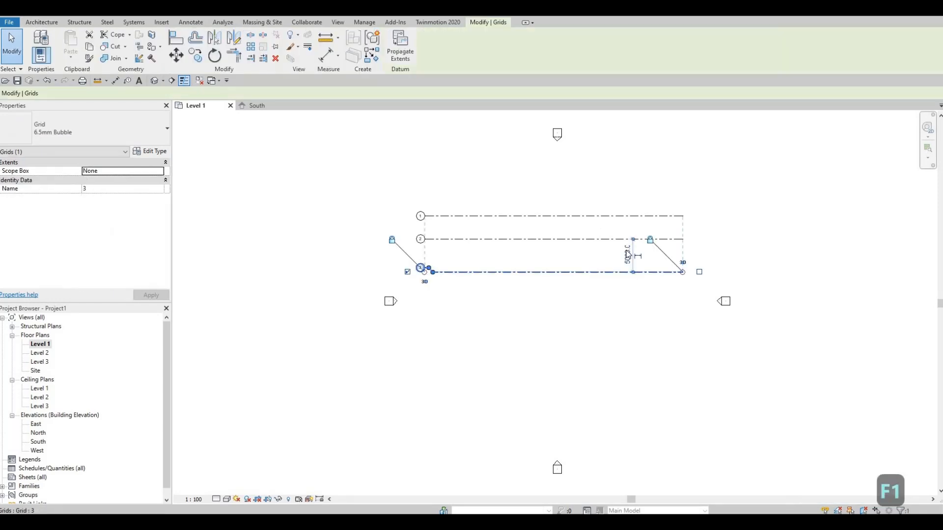
click(615, 255)
text(3500)
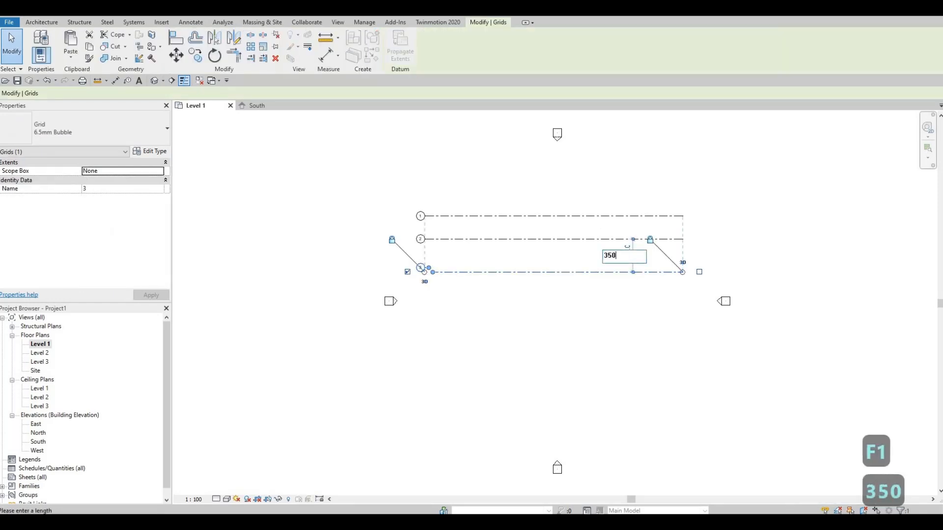
key(Return)
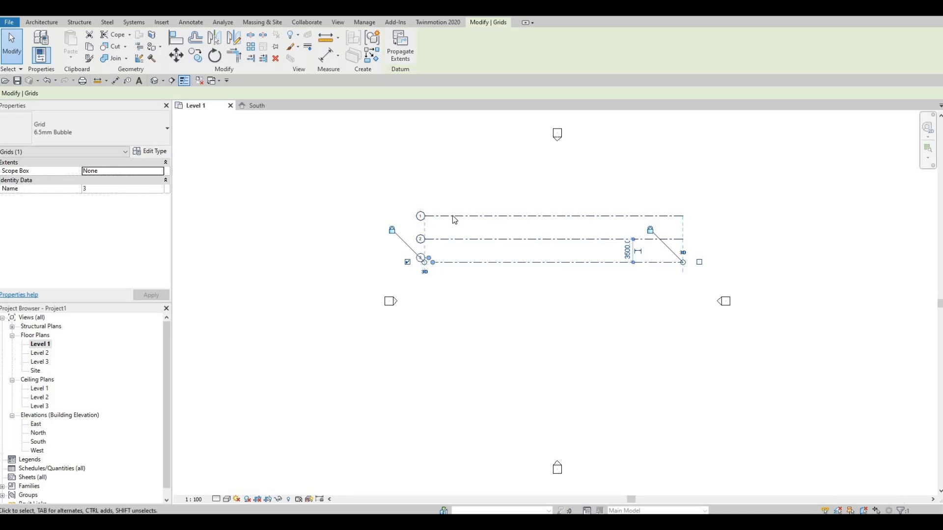
Draw a vertical grid line upward across the three horizontal grids near their left ends, with its bubble at the top.
click(42, 23)
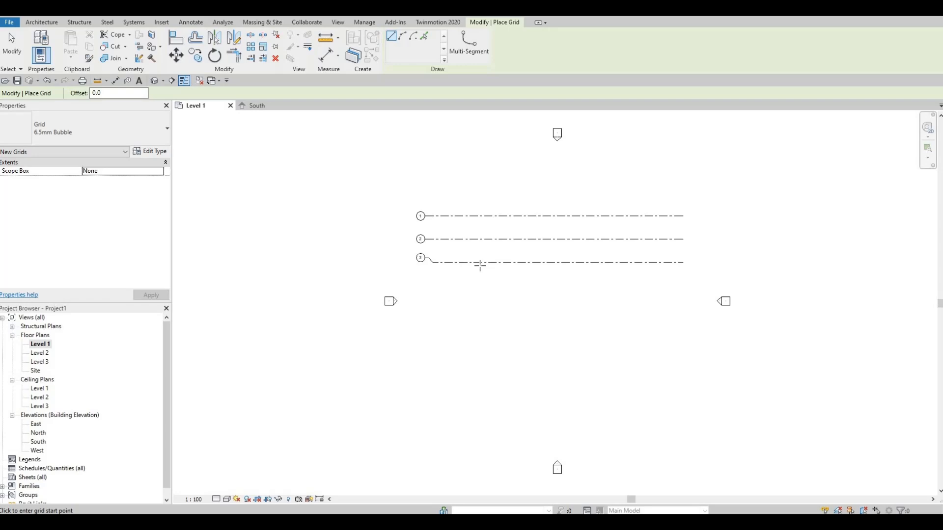
click(442, 284)
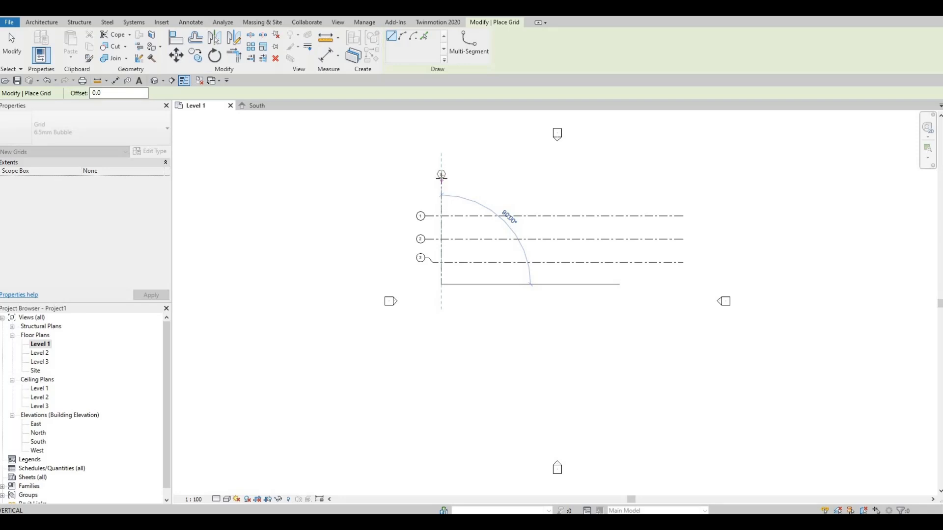
click(442, 175)
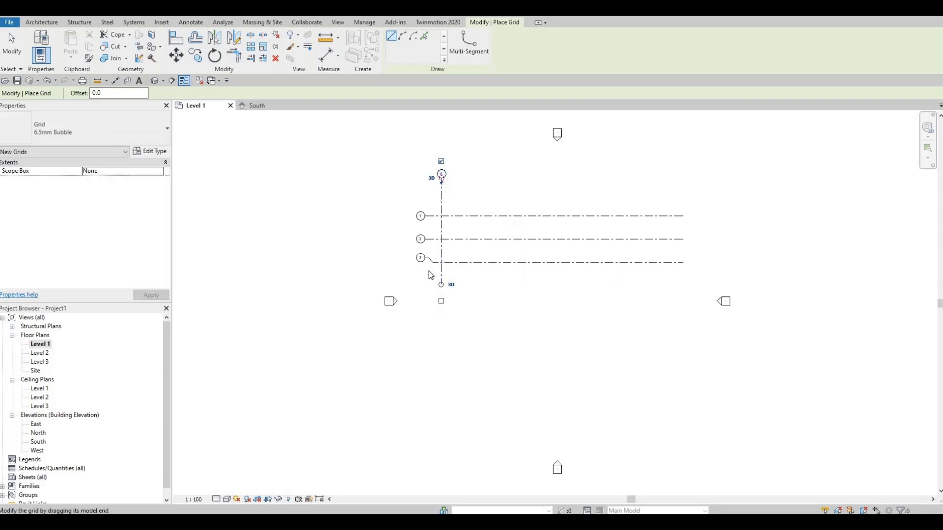
key(Escape)
key(Escape)
Straighten the elbow on grid 3 so its bubble lines up with the grid line.
scroll(420, 339, up, 5)
click(419, 342)
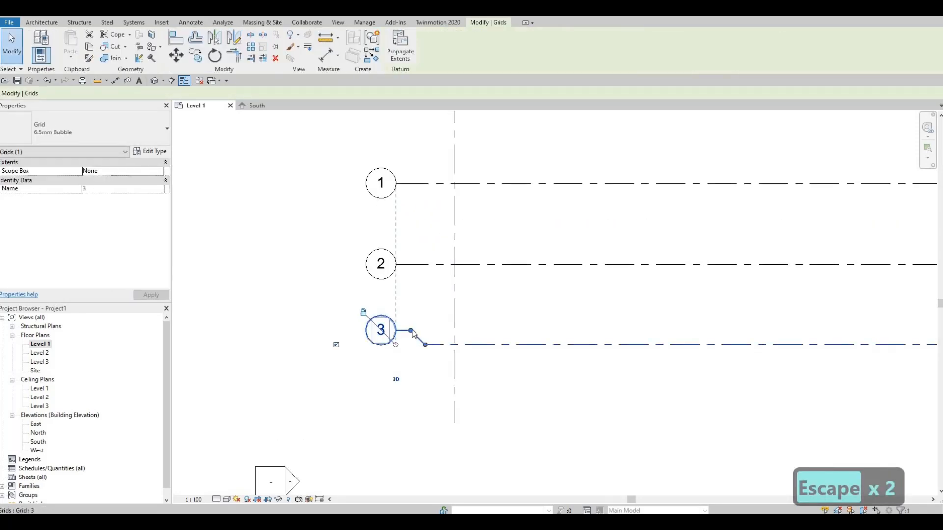
drag(411, 342, 480, 288)
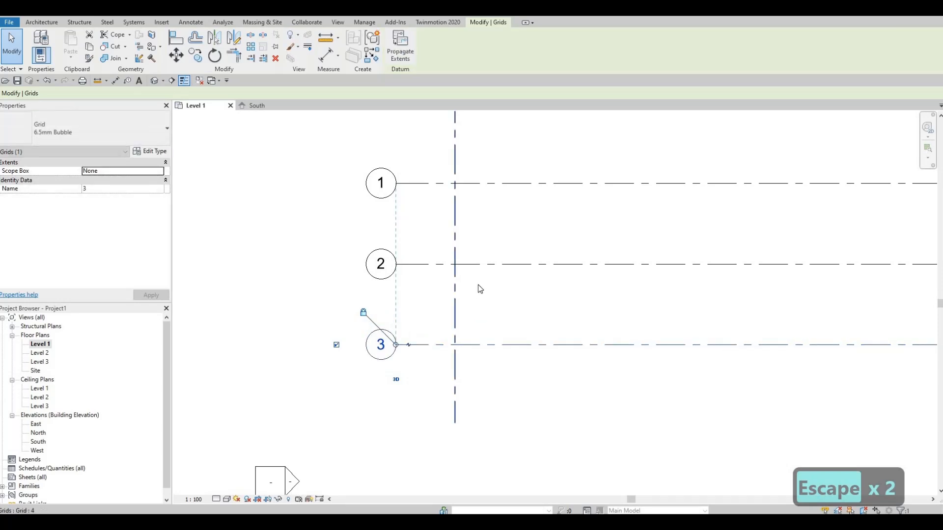
Rename the vertical grid line to A and move it a short distance to the right along the horizontal grids.
middle_drag(439, 179, 434, 273)
scroll(434, 273, down, 3)
click(445, 181)
click(443, 181)
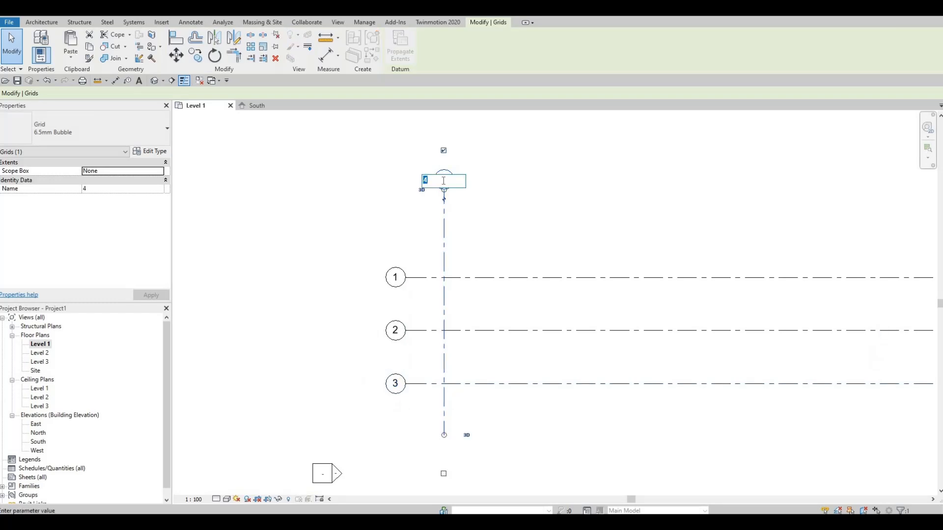
text(A)
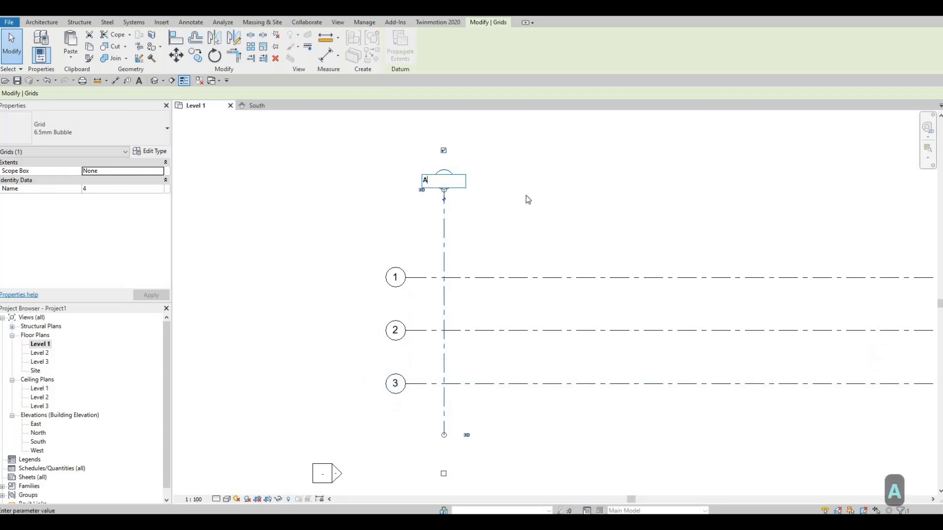
key(Return)
scroll(440, 199, down, 2)
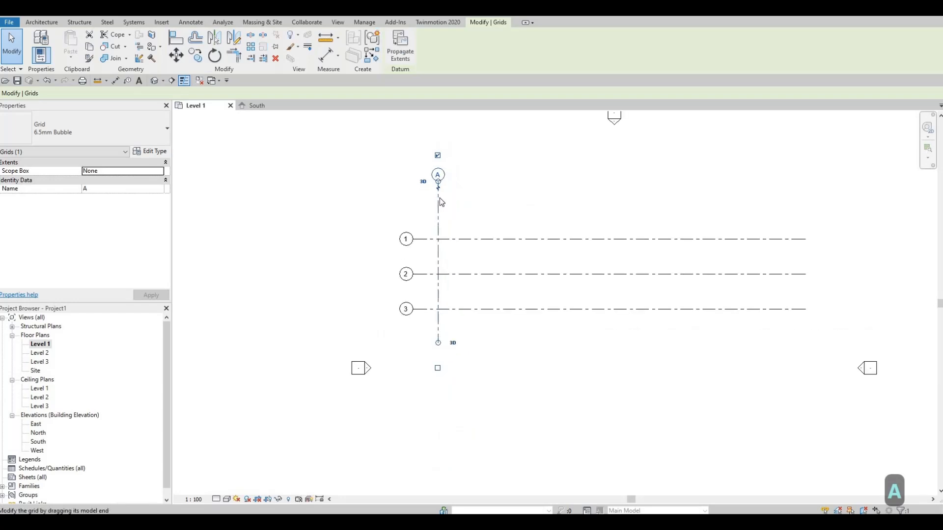
ctrl+drag(456, 202, 479, 203)
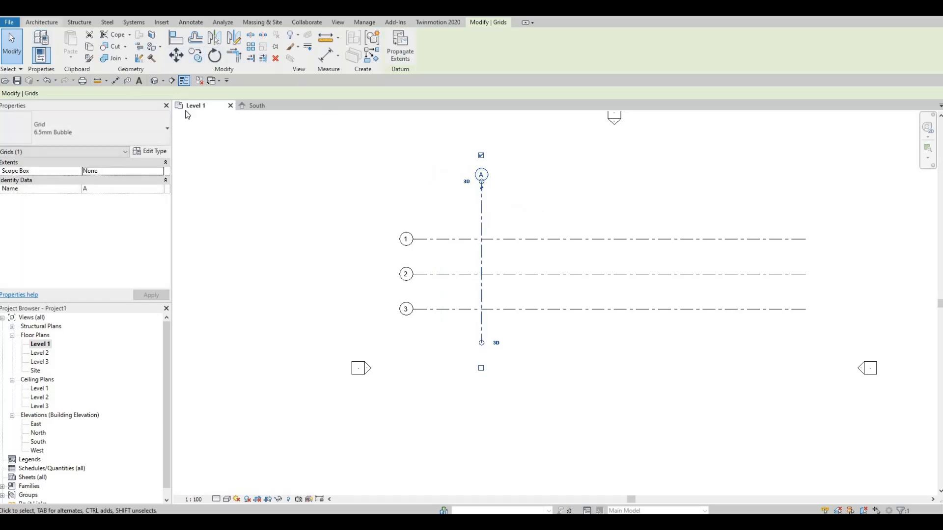
Draw a second vertical grid line about 9100 from grid A on its right, aligned with both ends of grid A.
key(g)
key(r)
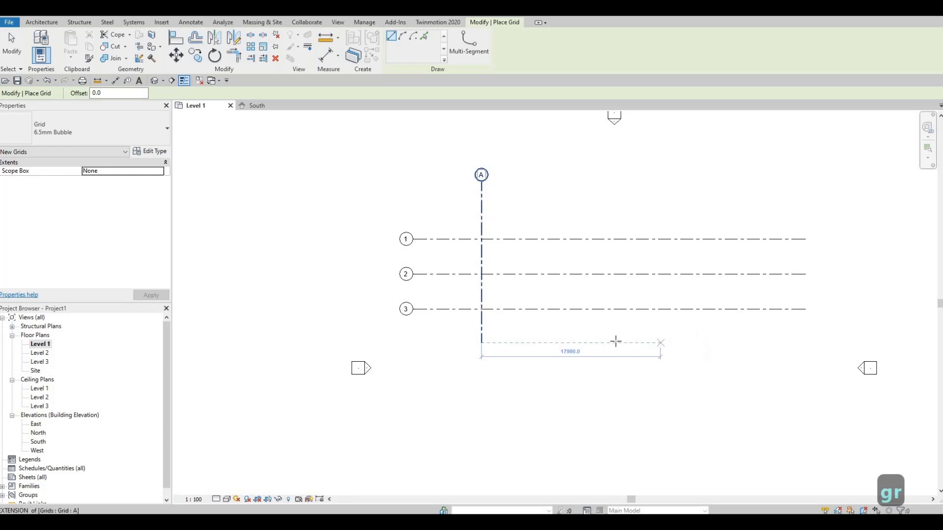
click(572, 343)
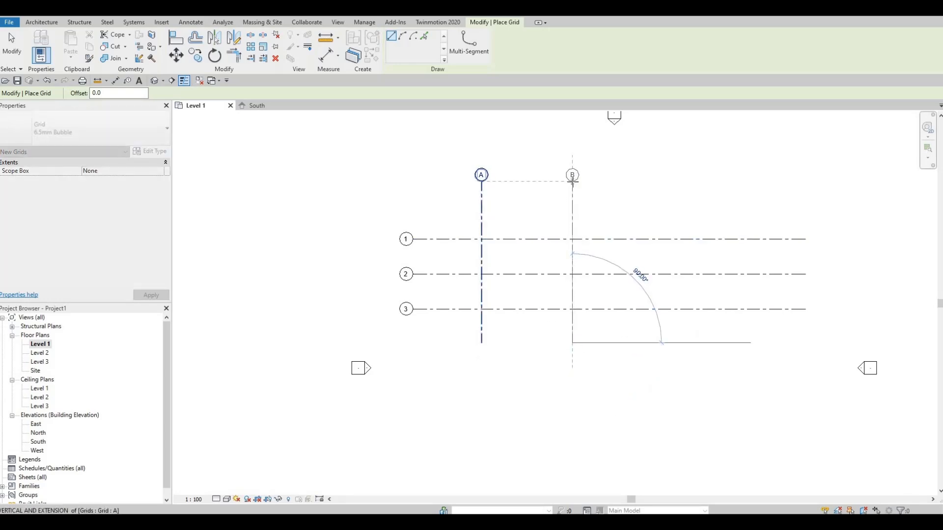
click(573, 182)
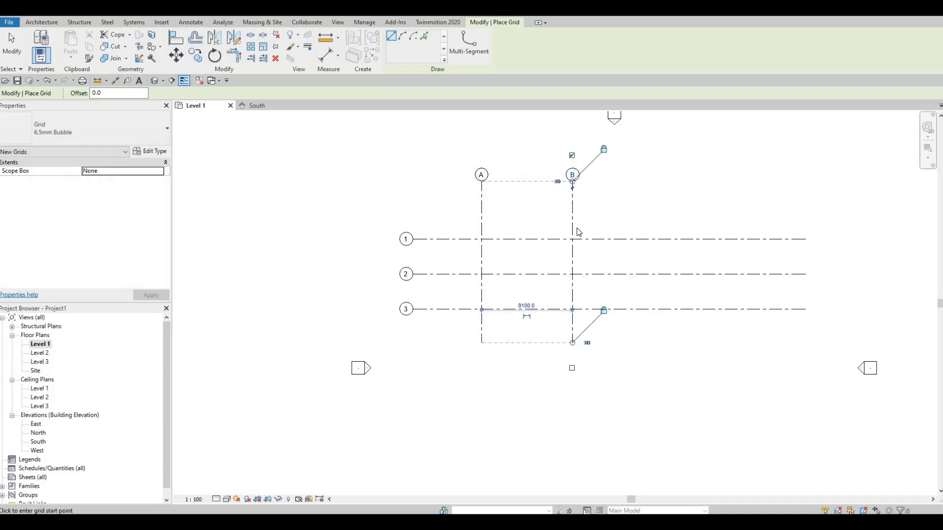
key(Escape)
key(Escape)
Set the spacing between grids A and B to 3500.
click(565, 231)
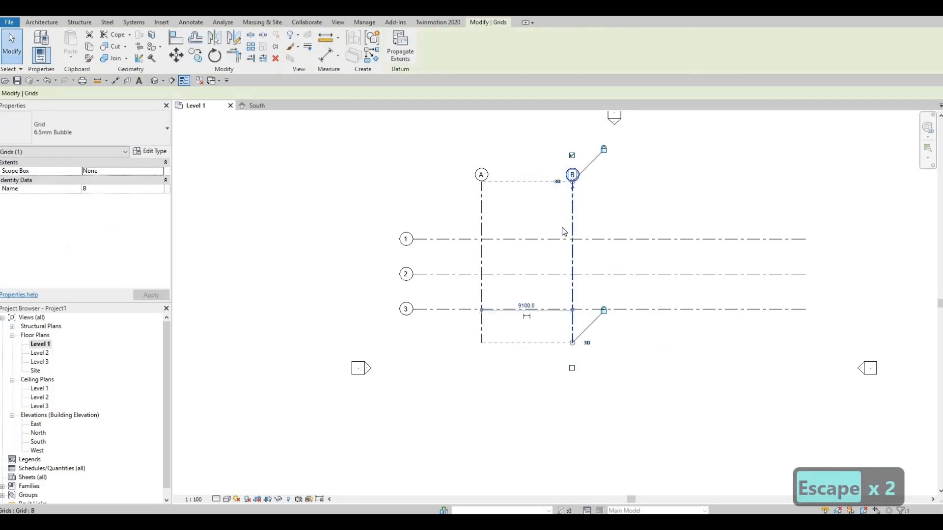
click(528, 306)
text(3500)
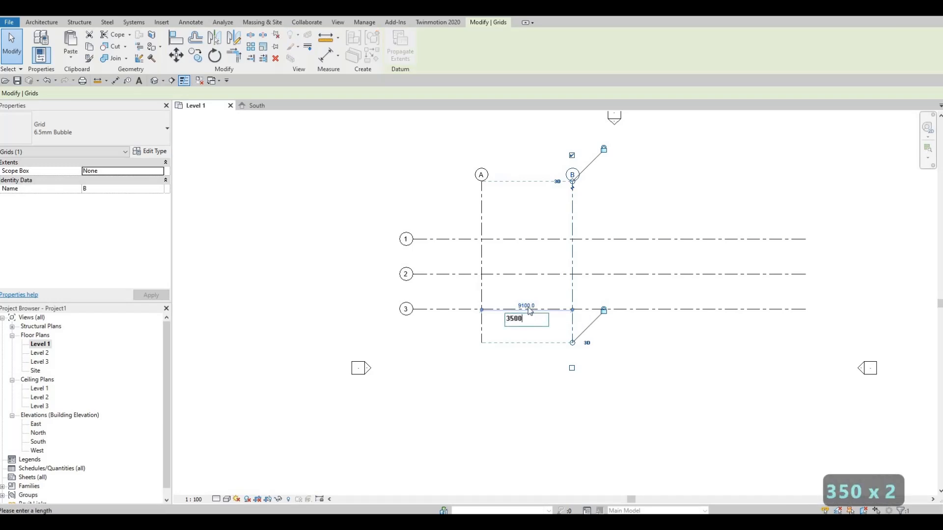
key(Return)
key(Escape)
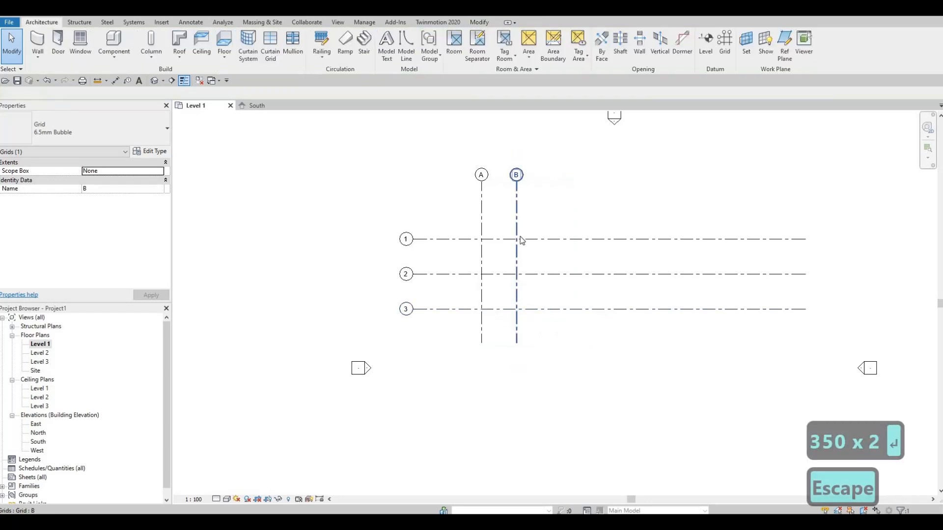
Copy grid B to the right by 3200 with the Multiple option enabled.
click(506, 199)
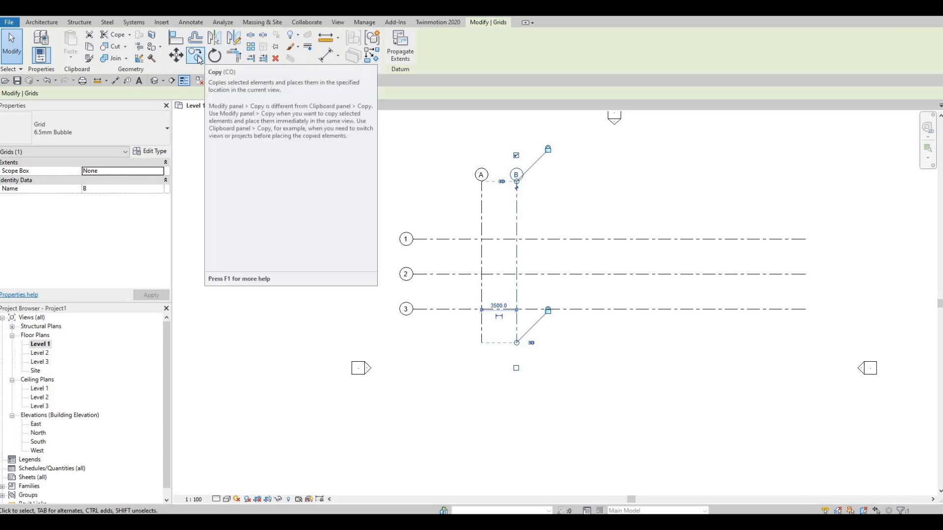
key(c)
key(o)
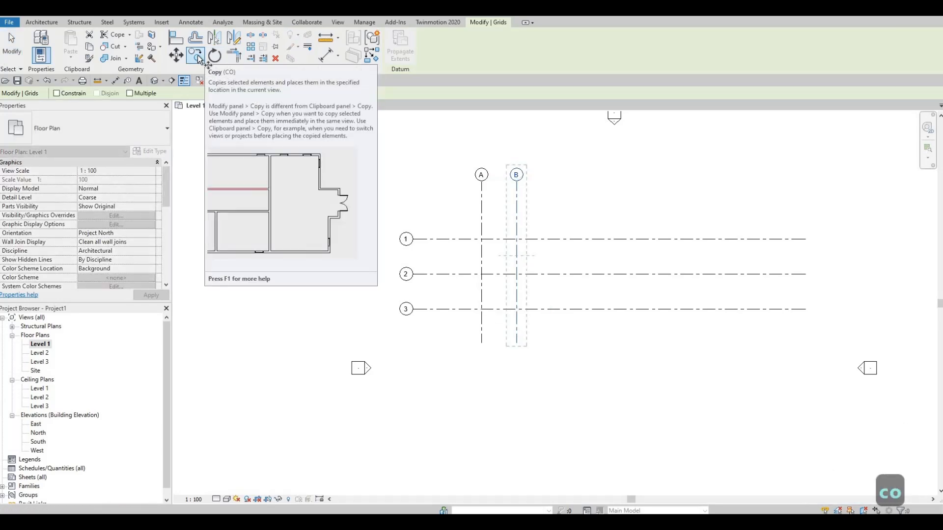
click(131, 94)
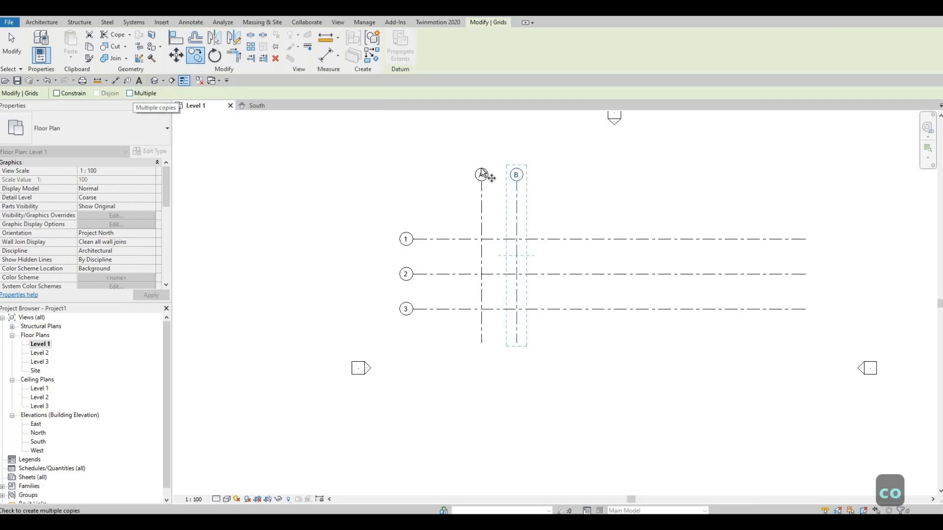
click(515, 187)
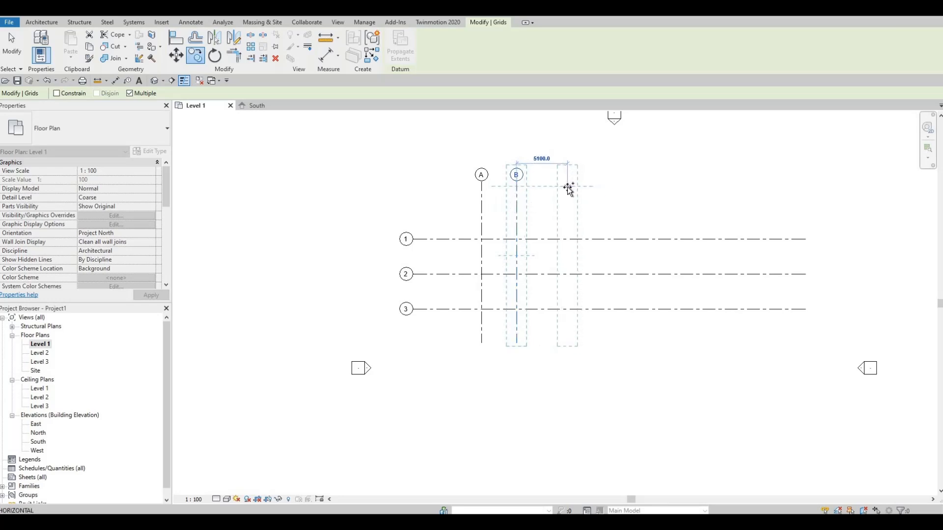
text(3200)
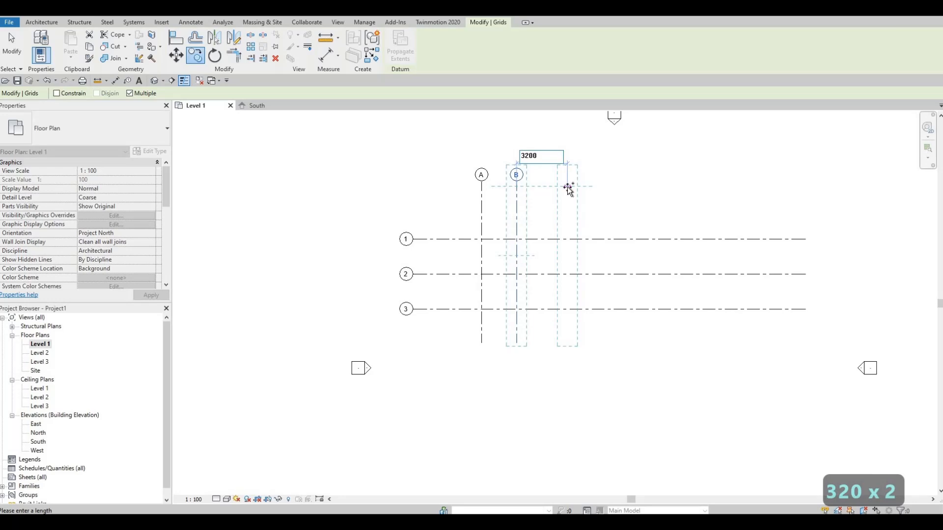
key(Return)
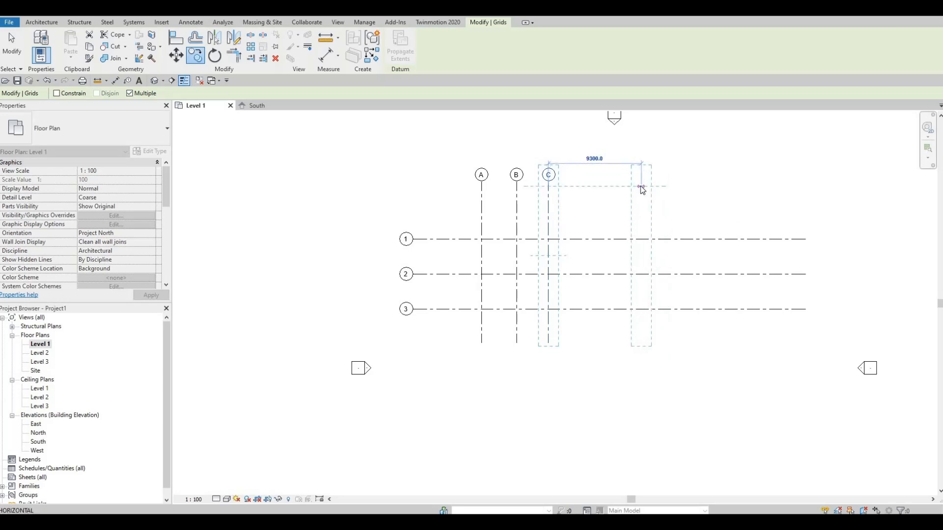
Place another copy 5000 to the right of grid C and finish copying.
text(5000)
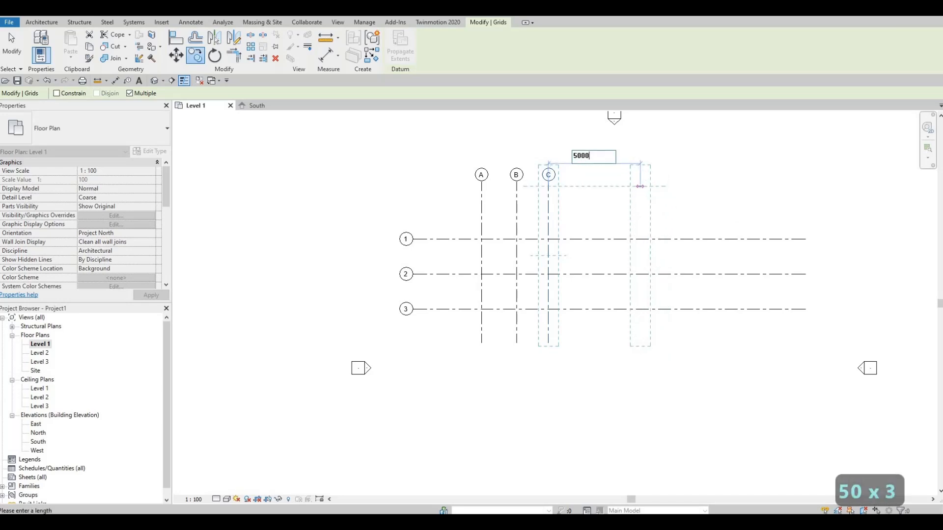
key(Return)
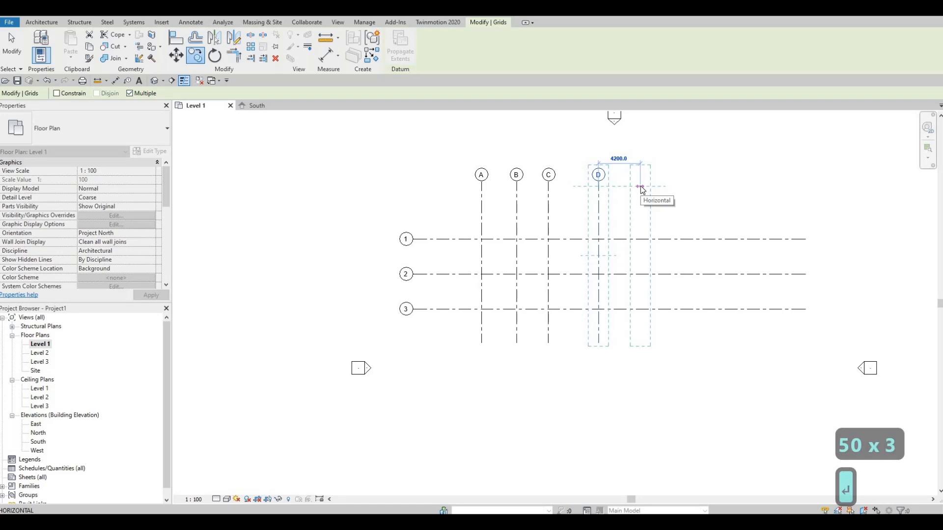
key(Escape)
key(Escape)
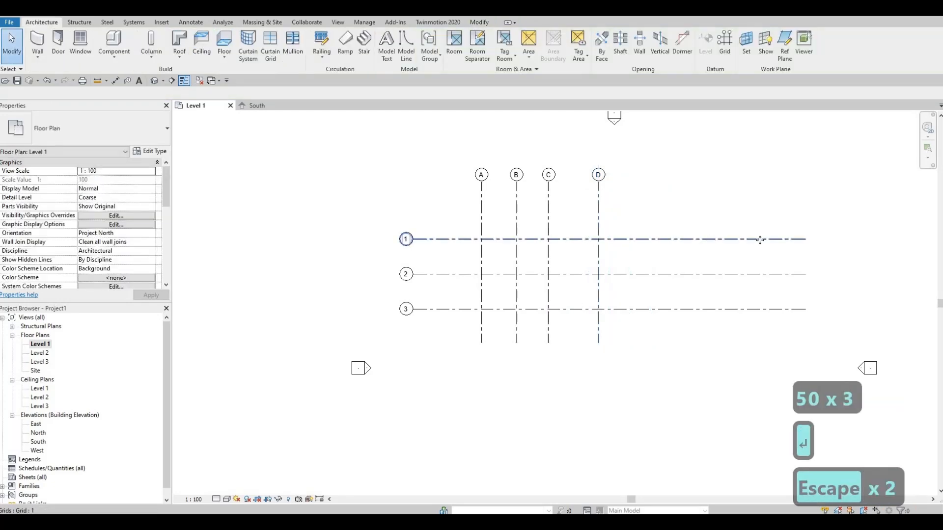
Shorten horizontal grids 1 to 3 together by pulling their right ends back to just beyond grid D.
click(807, 242)
drag(806, 240, 657, 249)
drag(671, 304, 673, 305)
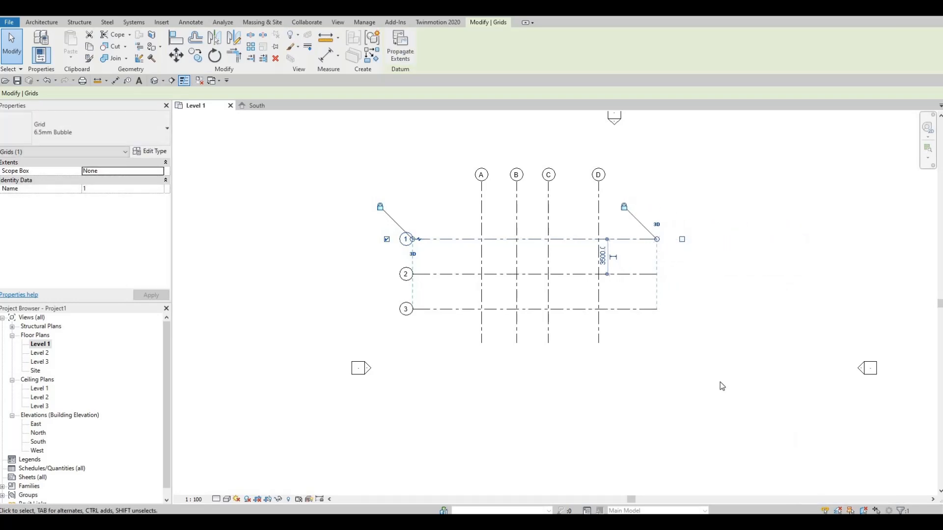
key(Escape)
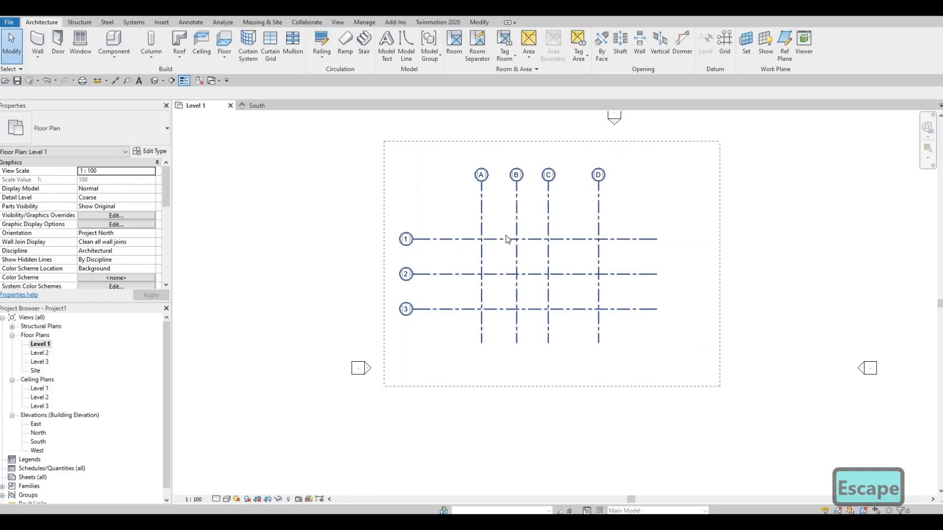
Move all seven grid lines down and to the right, centring them between the elevation markers.
click(504, 240)
drag(563, 286, 599, 310)
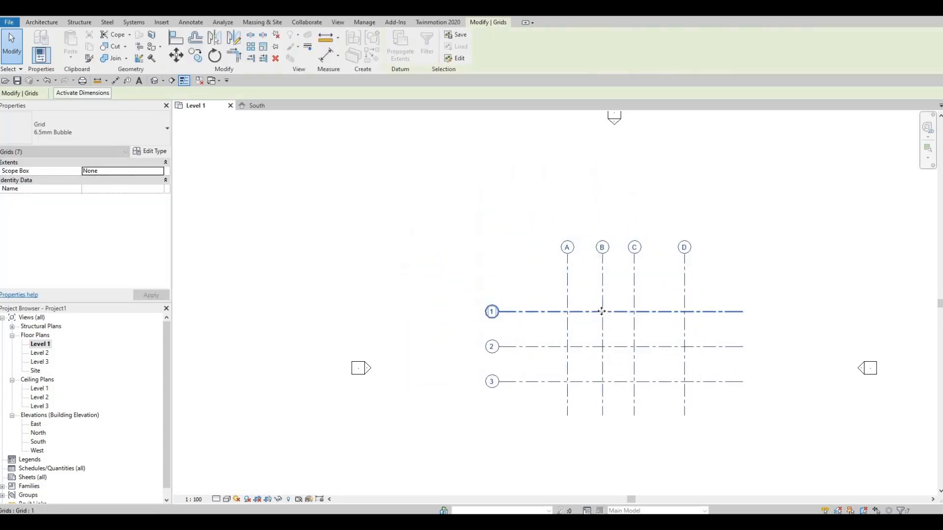
middle_drag(506, 216, 444, 186)
key(Escape)
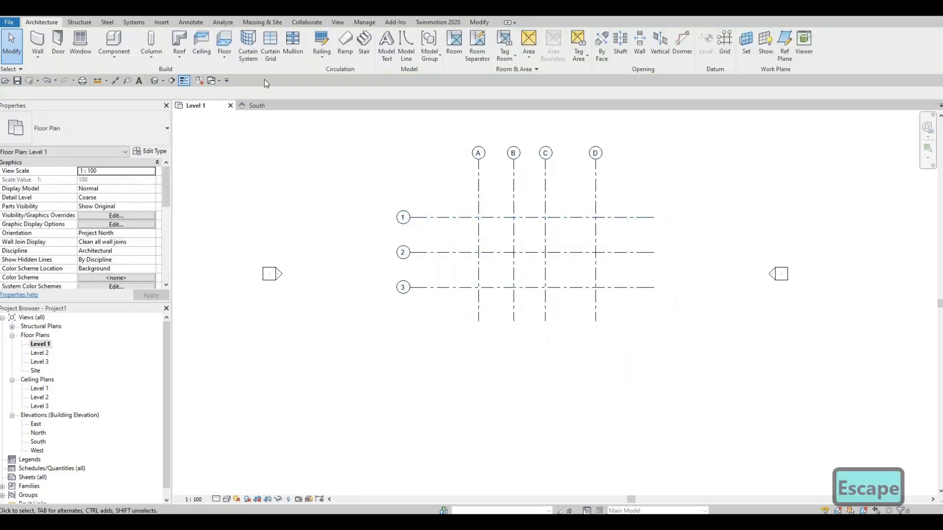
Add an aligned dimension string across grids A, B, C and D, just above grid 1.
click(116, 80)
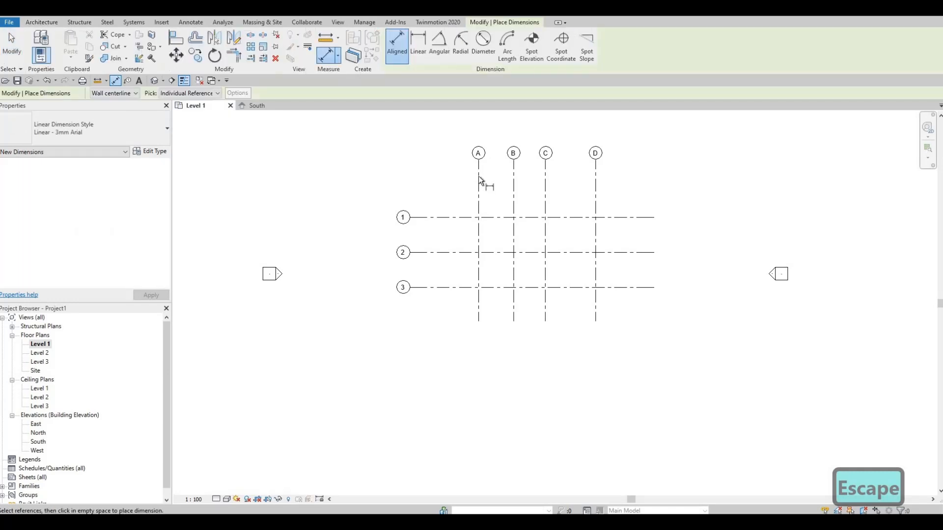
click(513, 179)
click(545, 178)
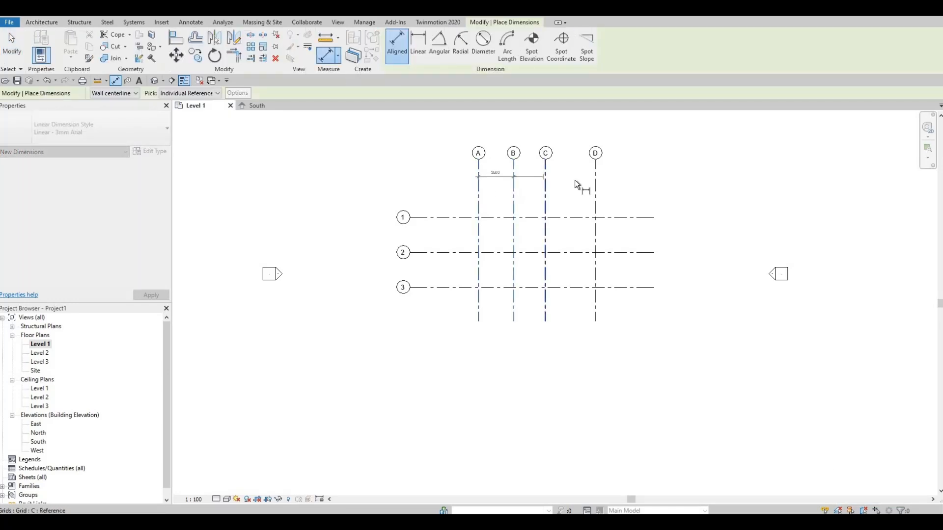
click(596, 183)
click(615, 186)
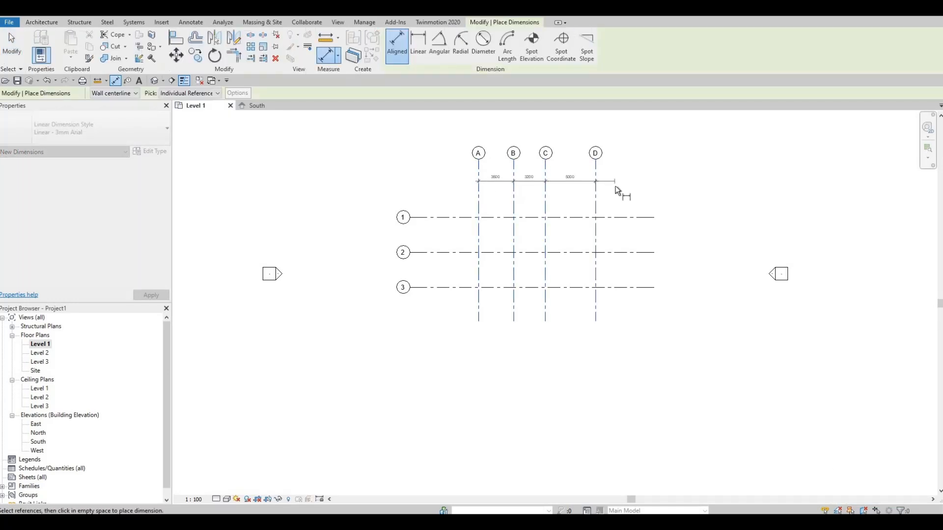
Add an overall aligned dimension from grid A to grid D above the dimension string.
click(478, 168)
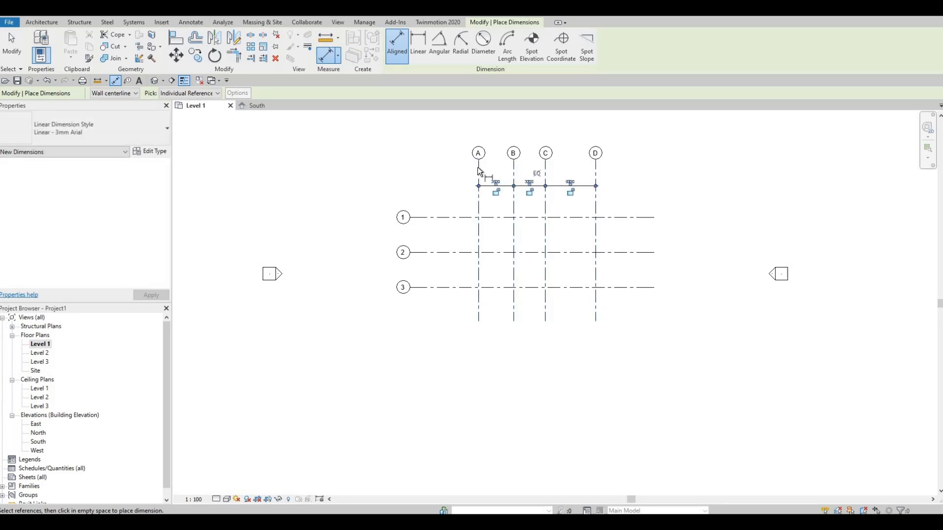
click(596, 175)
click(620, 171)
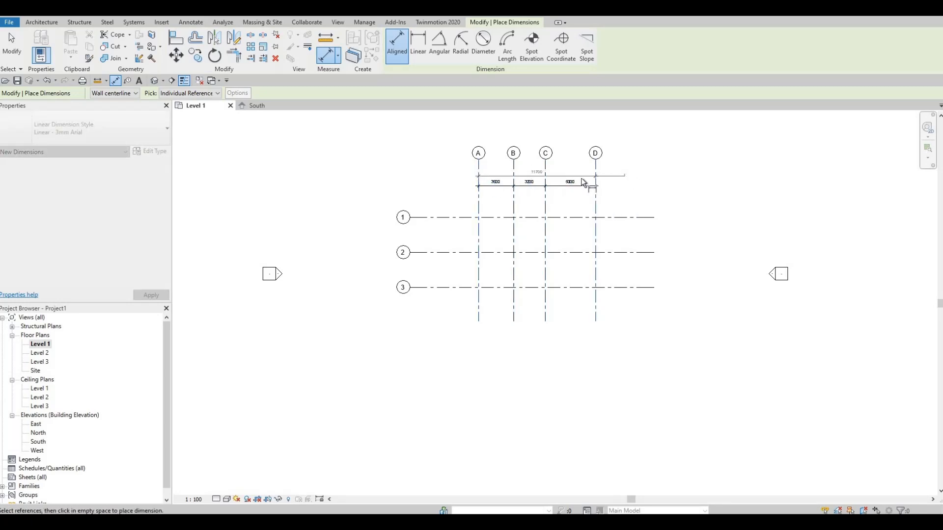
Add an aligned dimension string across grids 1, 2 and 3, to the left of grid A.
scroll(496, 204, up, 2)
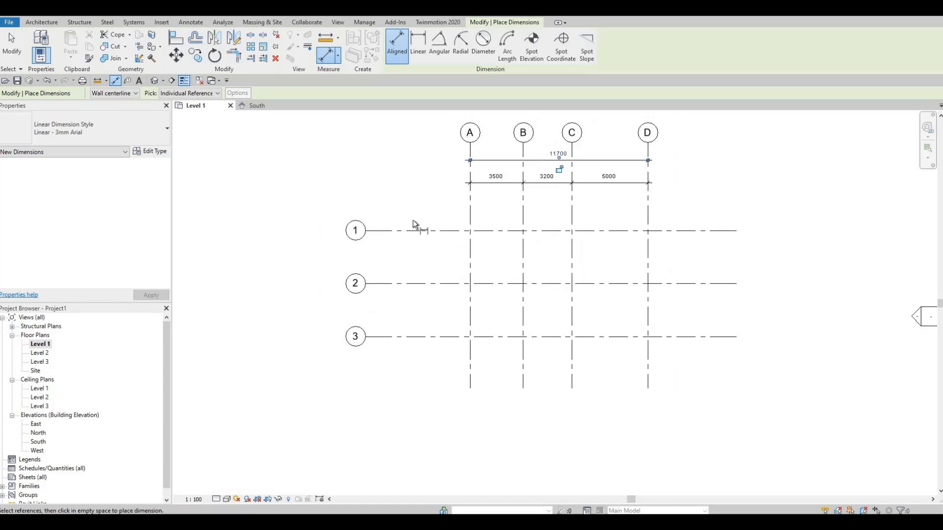
click(406, 231)
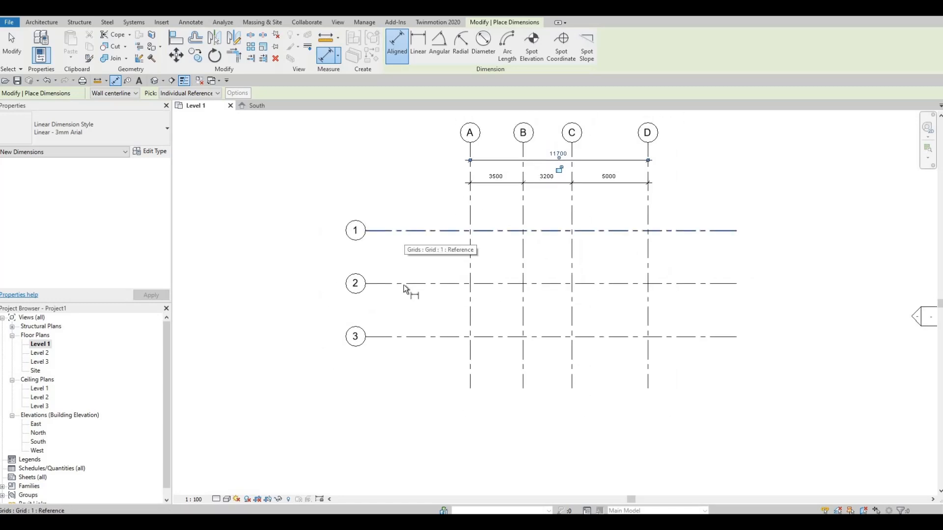
click(403, 283)
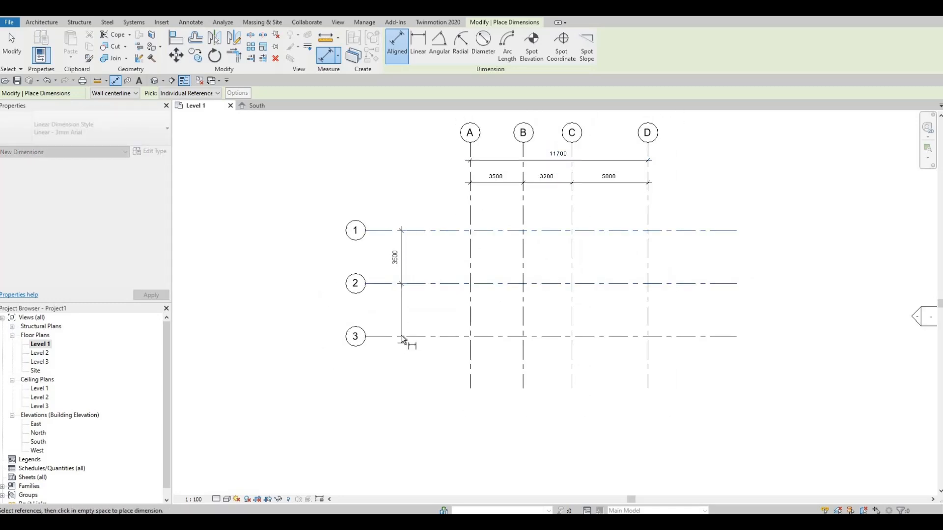
click(397, 354)
click(420, 372)
Add an overall aligned dimension from grid 1 to grid 3, between the grid bubbles and the dimension string, and finish dimensioning.
click(392, 230)
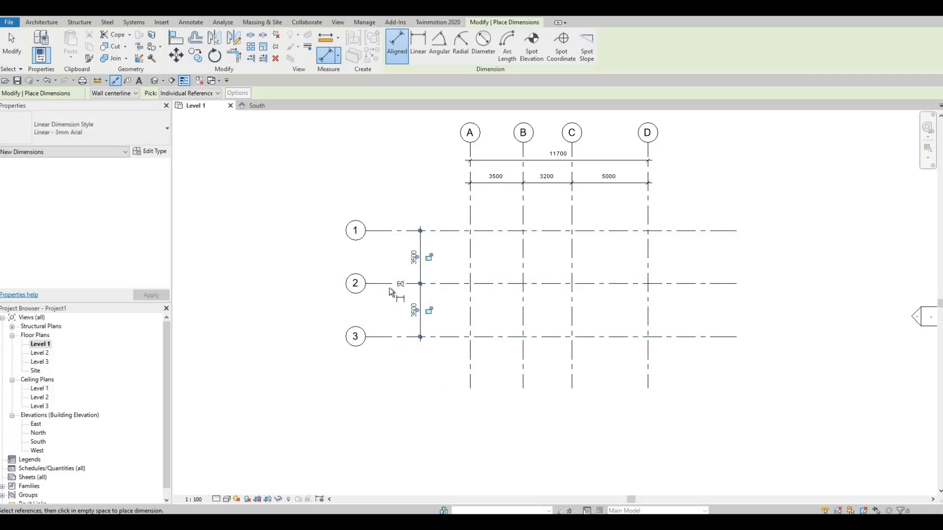
click(382, 378)
click(391, 382)
key(F1)
key(F1)
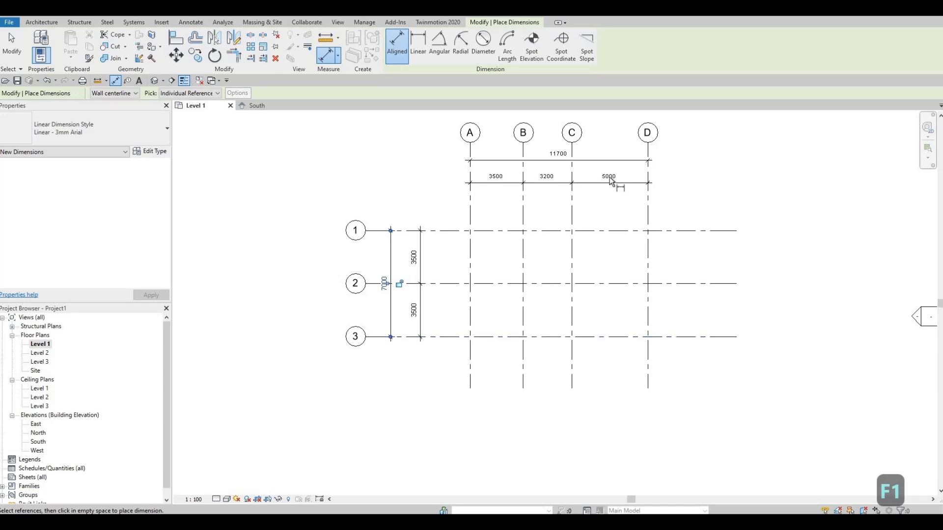
key(Escape)
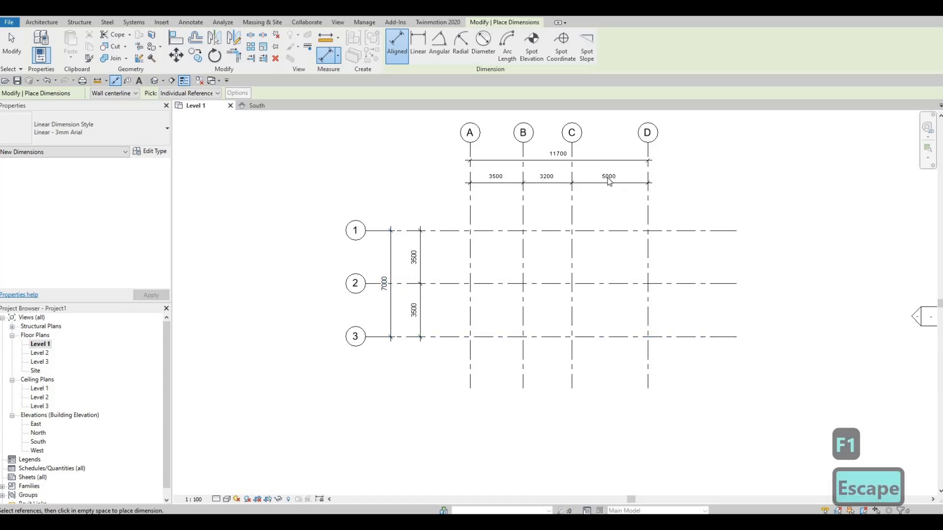
key(Escape)
click(611, 181)
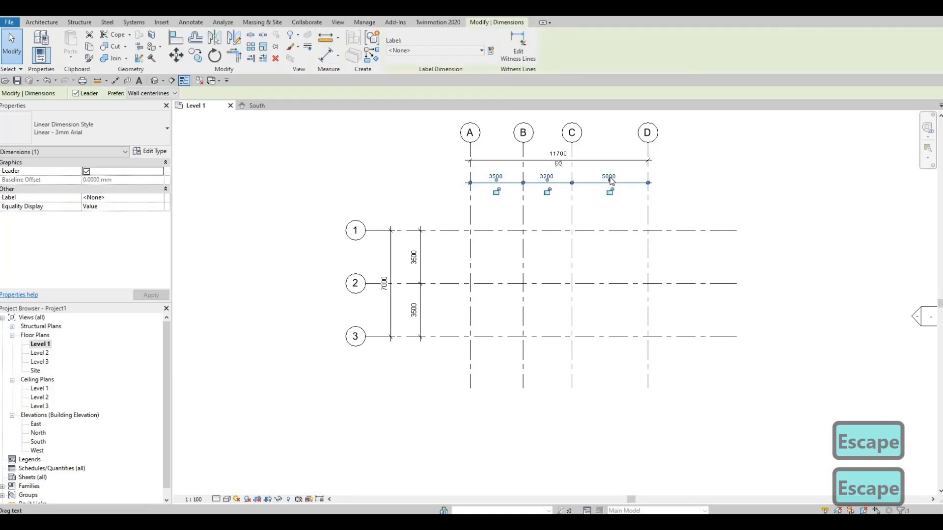
drag(611, 181, 610, 178)
key(Escape)
key(ctrl+z)
Reposition grid D by setting its overall distance from grid A to 12000.
click(647, 203)
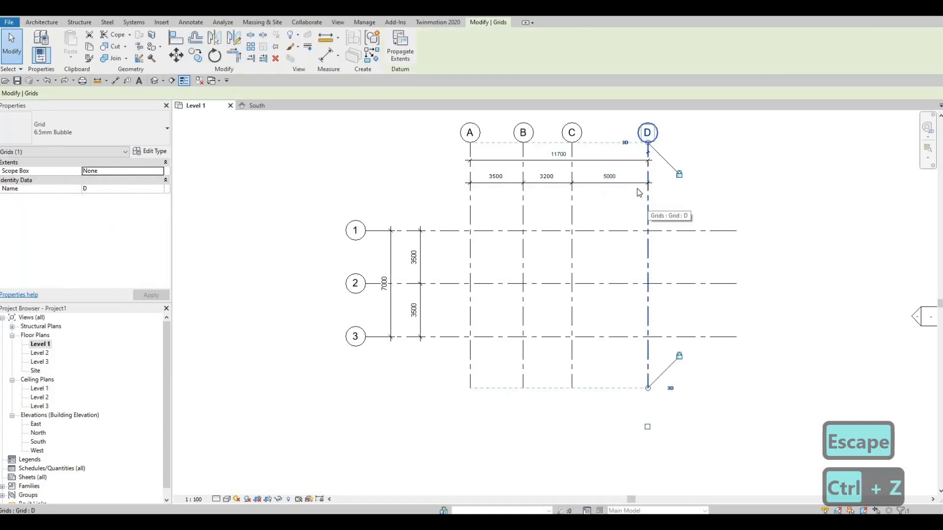
click(565, 157)
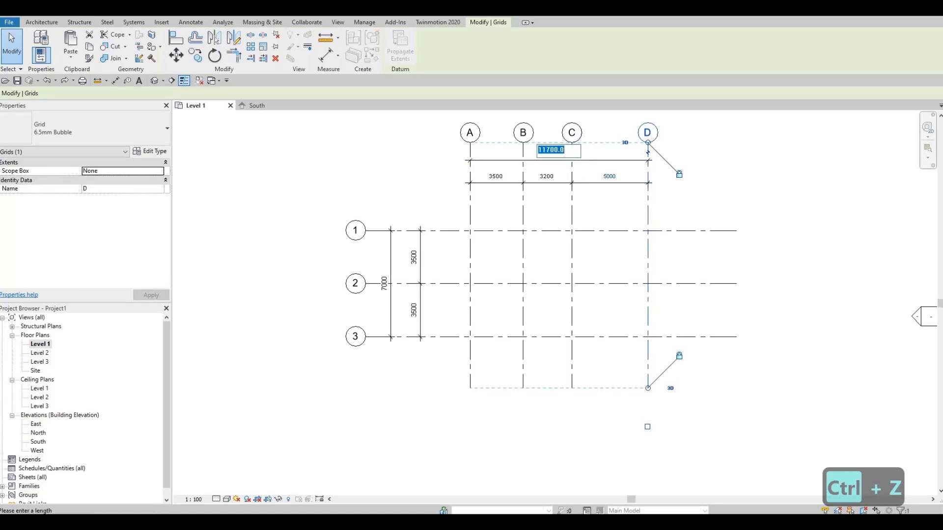
text(12000)
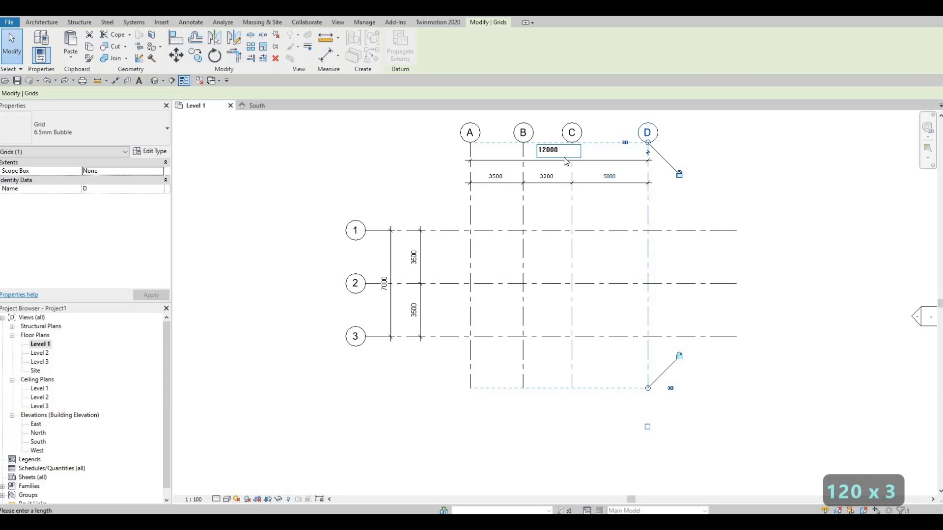
key(Return)
key(Escape)
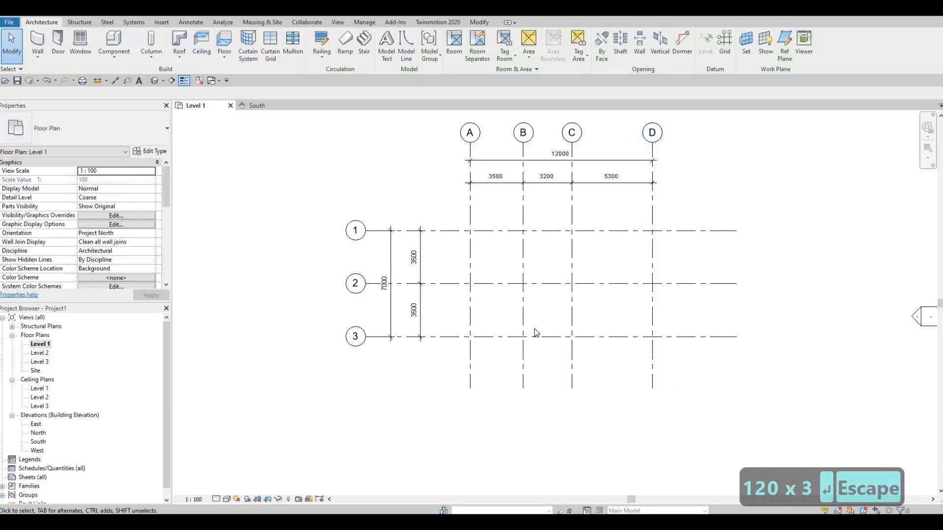
Start a wall and duplicate the Generic - 200mm type as Exterior Wall 1.
key(Escape)
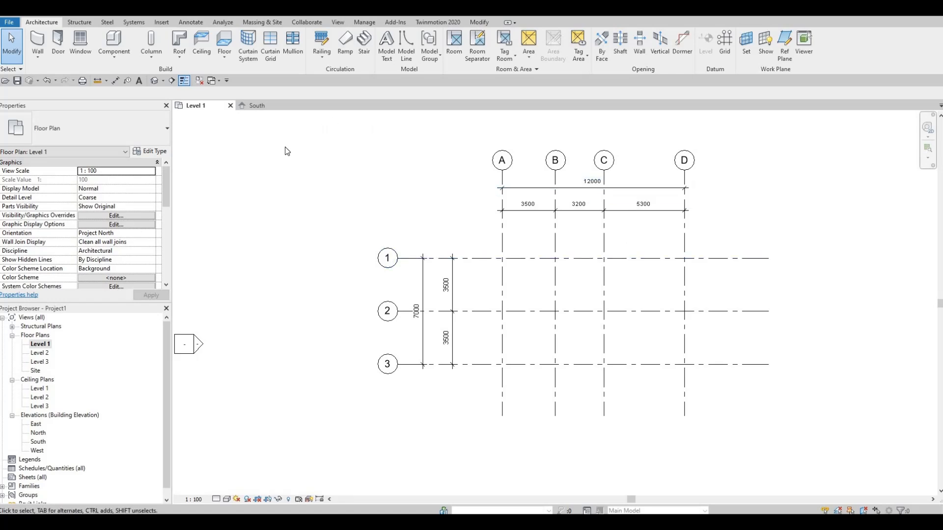
key(F1)
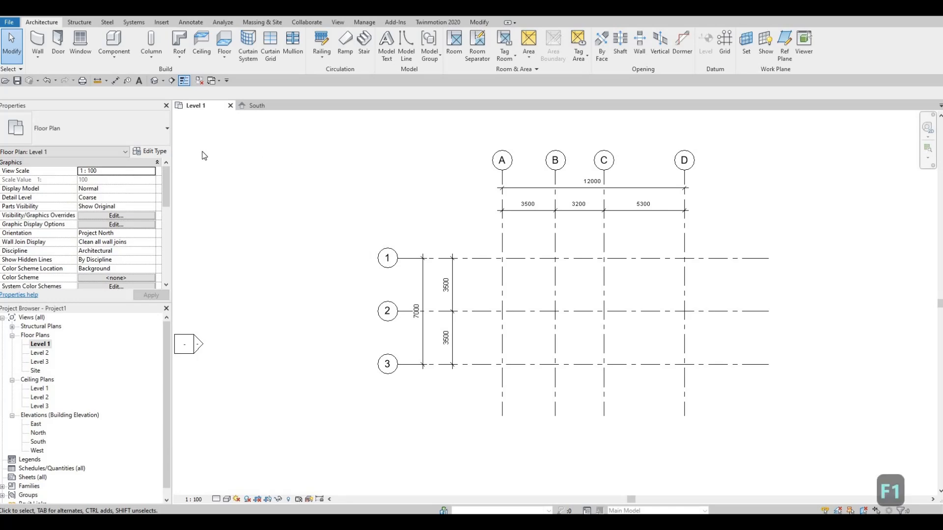
click(37, 41)
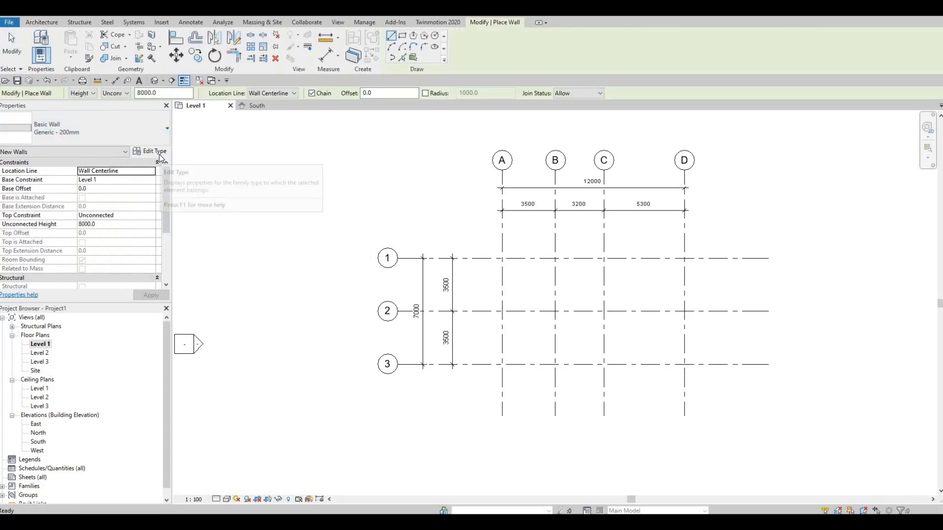
click(150, 151)
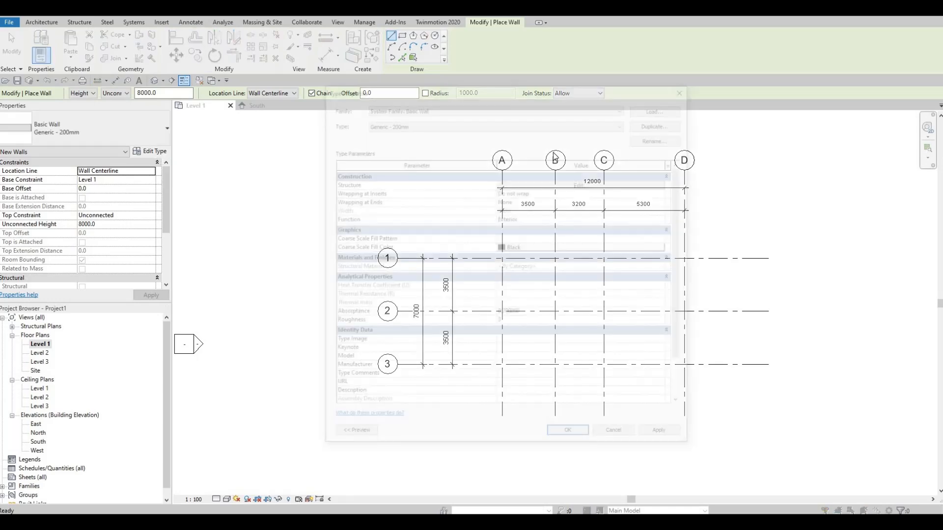
click(656, 123)
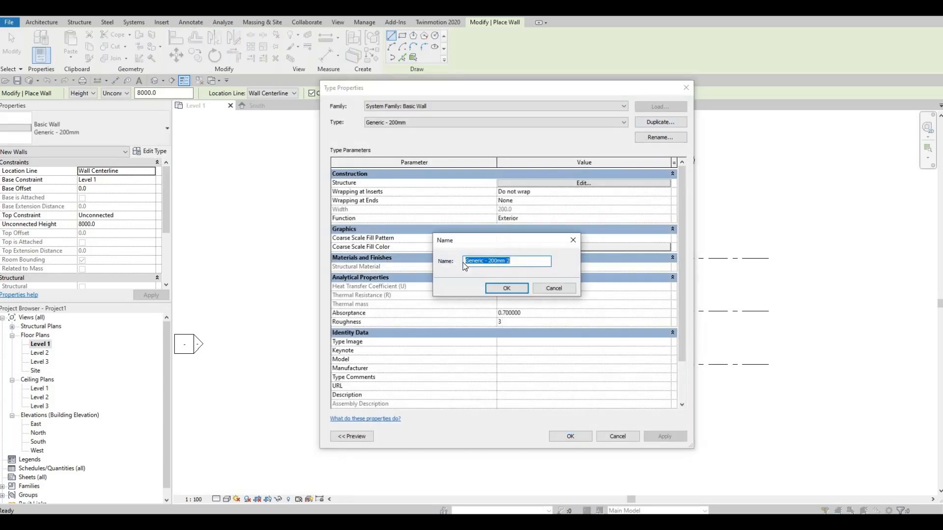
text(Exterior )
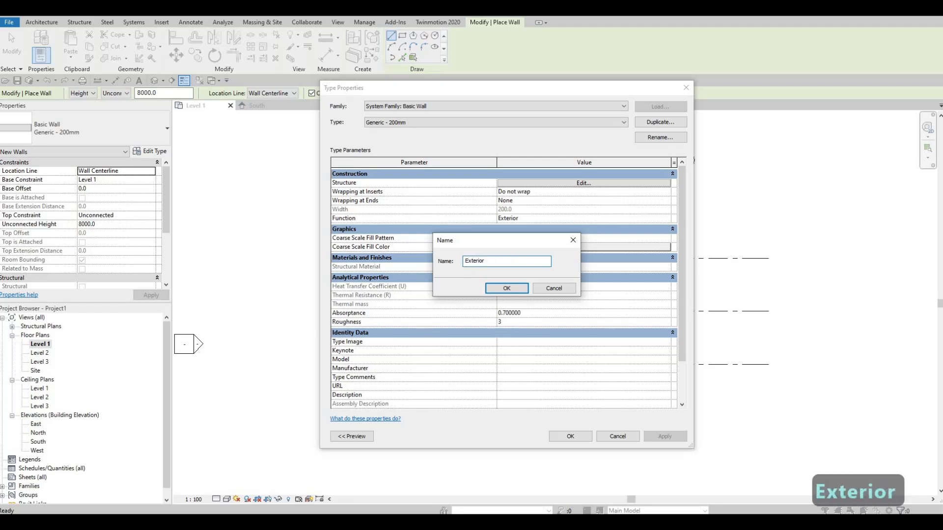
text(Wall 1)
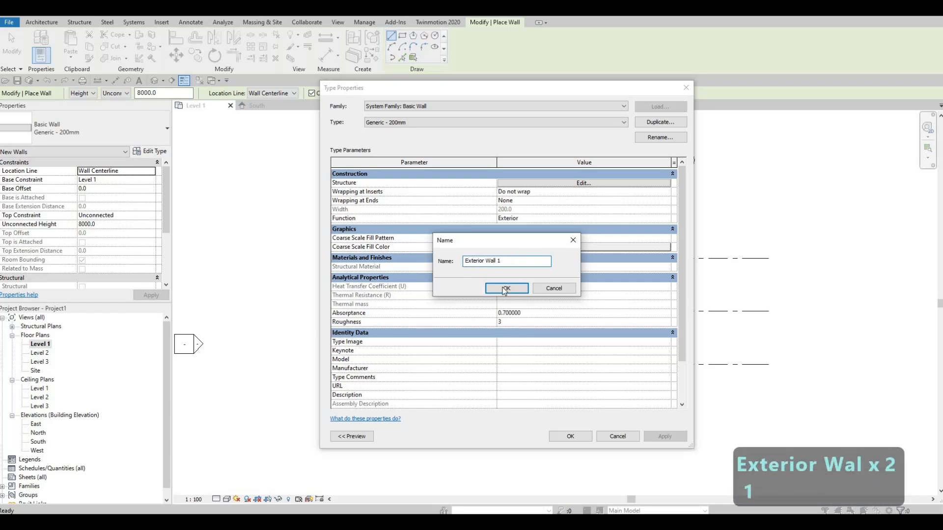
click(505, 289)
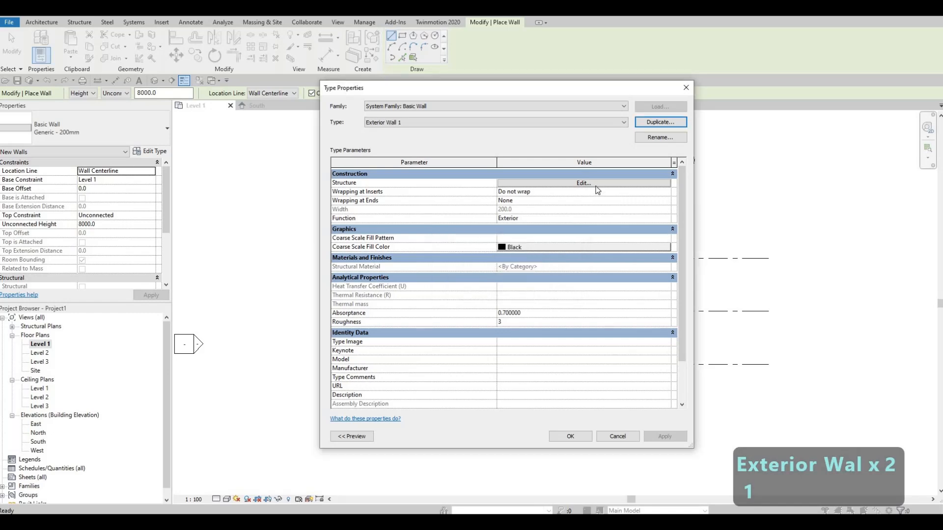
Assign Gypsum Wall Board as the material of Exterior Wall 1's structure layer and accept the type changes.
click(553, 183)
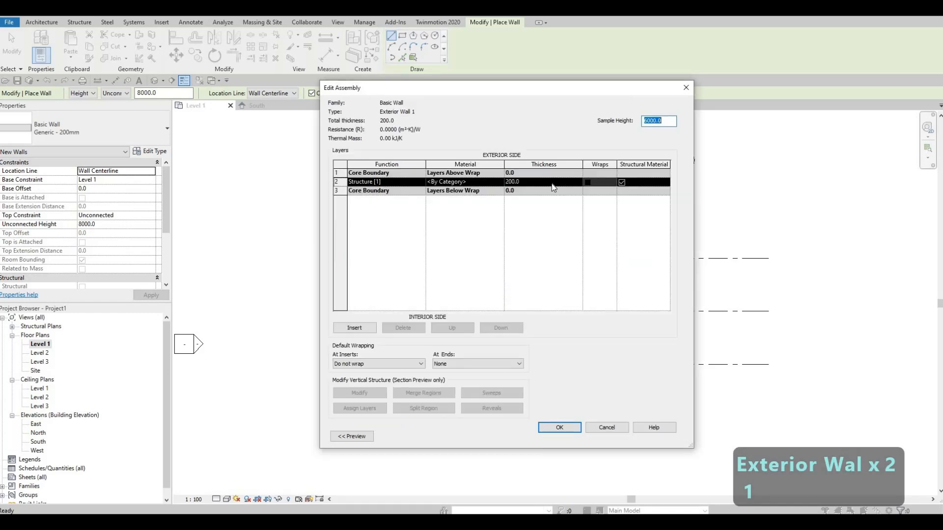
click(553, 183)
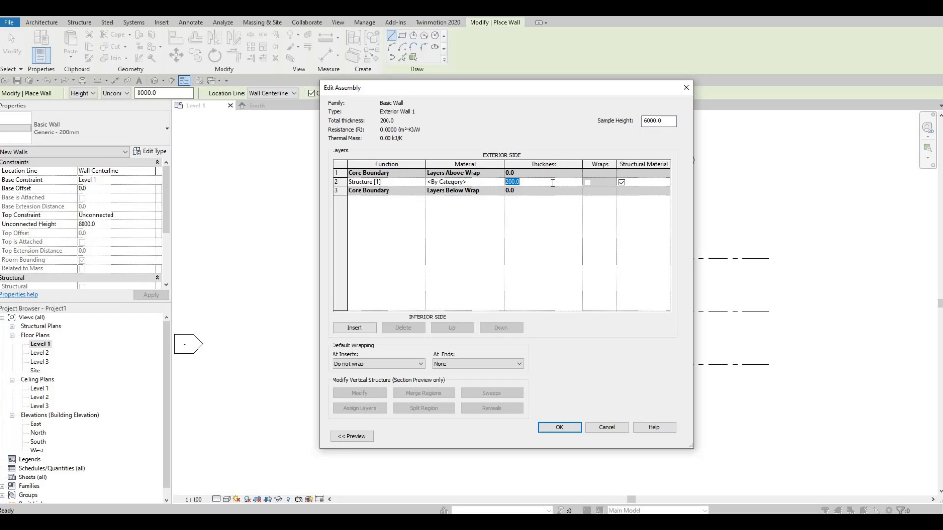
click(500, 183)
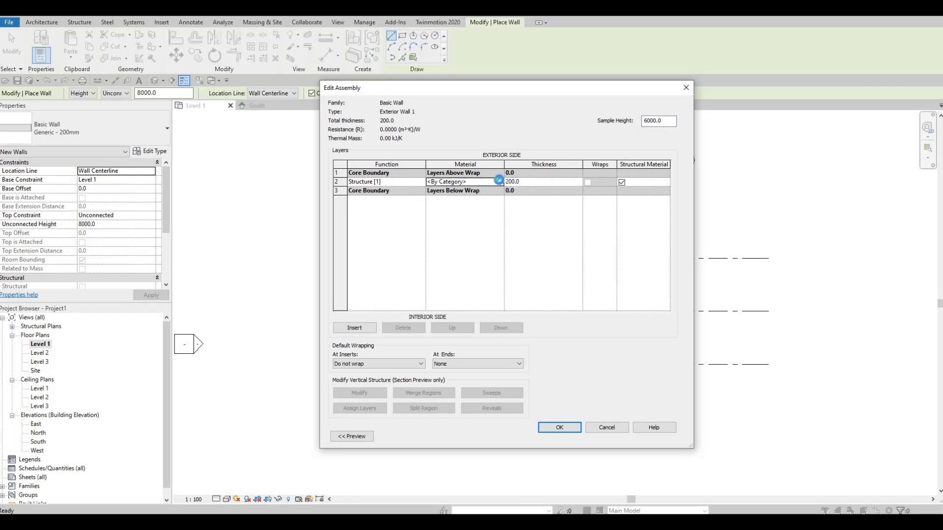
click(500, 183)
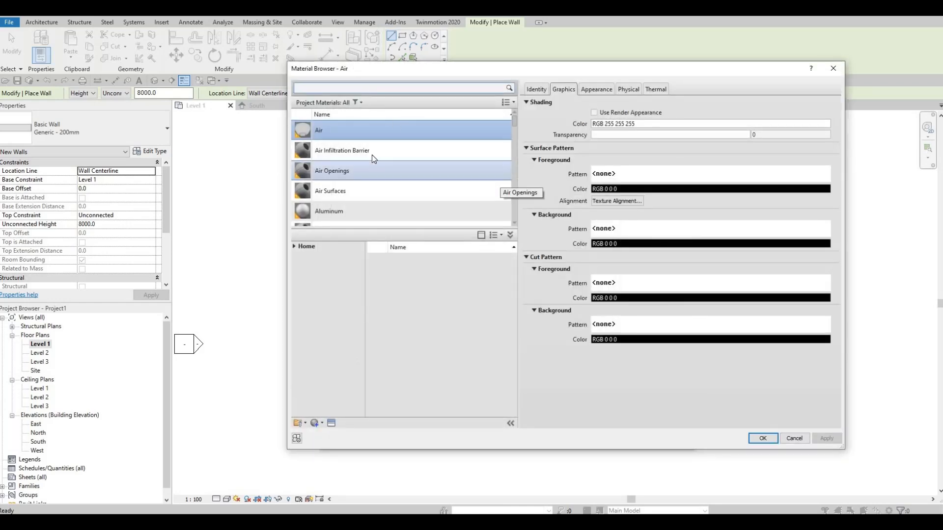
scroll(372, 154, down, 6)
scroll(373, 161, down, 3)
scroll(370, 157, down, 3)
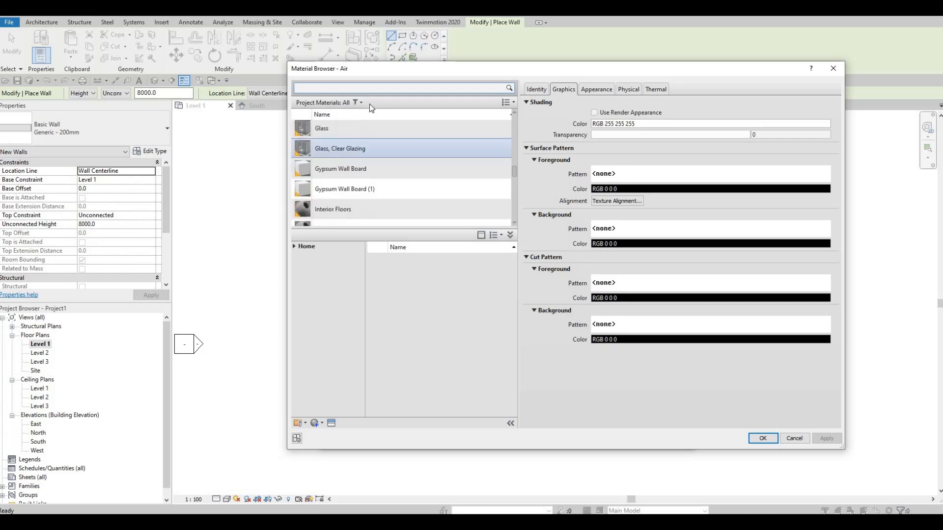
click(363, 176)
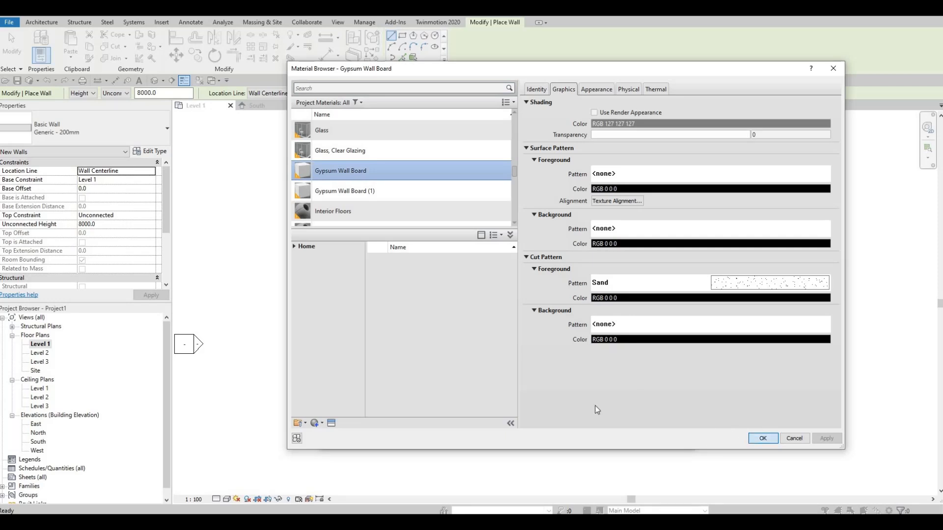
click(762, 438)
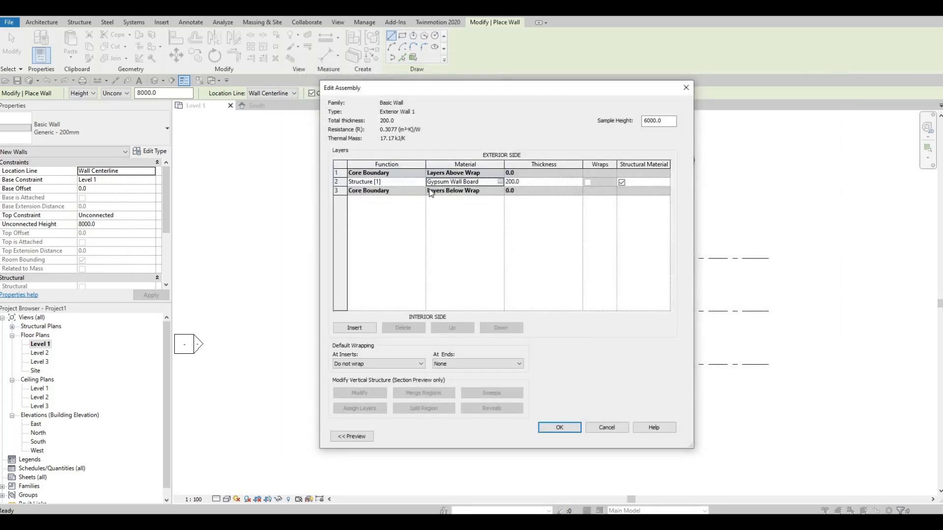
click(561, 431)
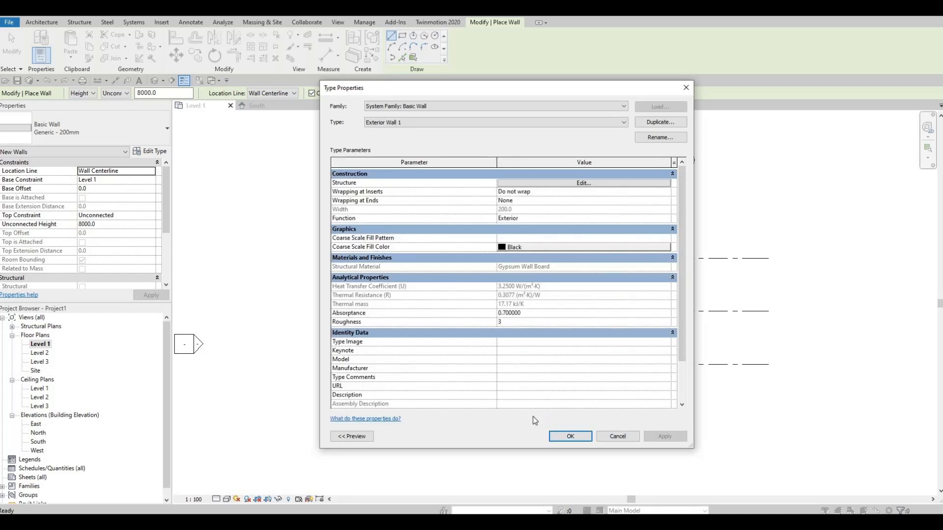
click(570, 437)
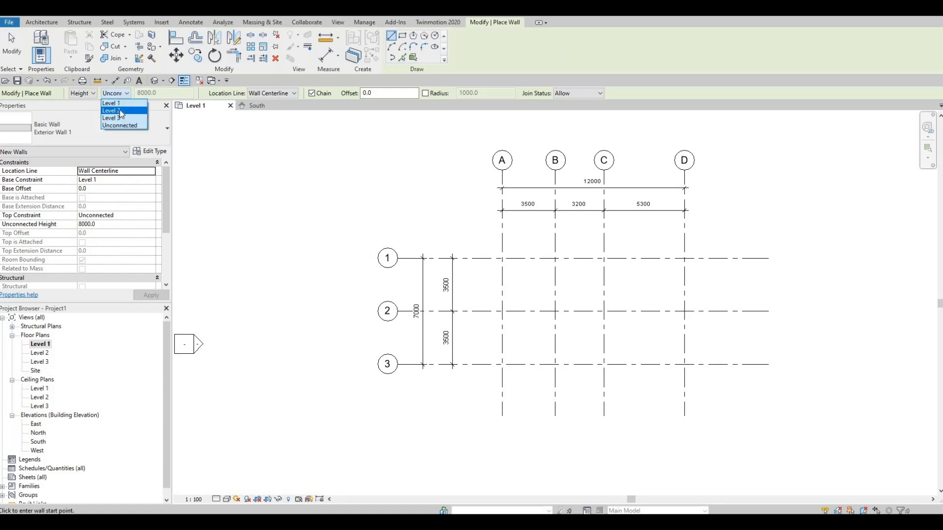
Constrain the top of the new walls to Level 2.
click(121, 112)
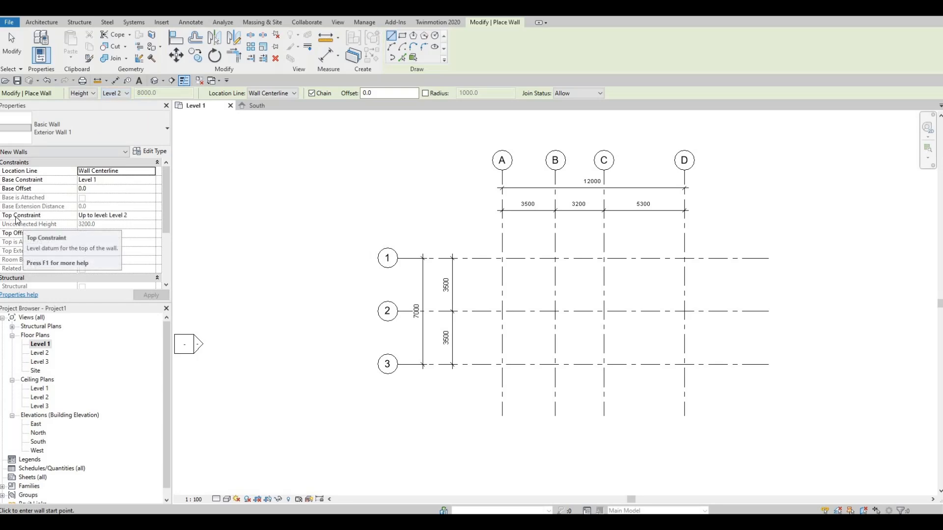
click(150, 215)
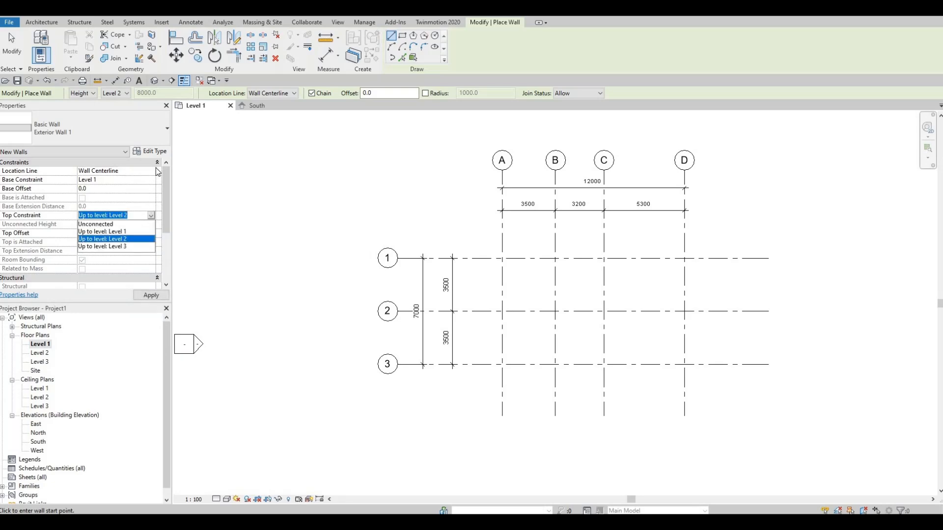
key(Escape)
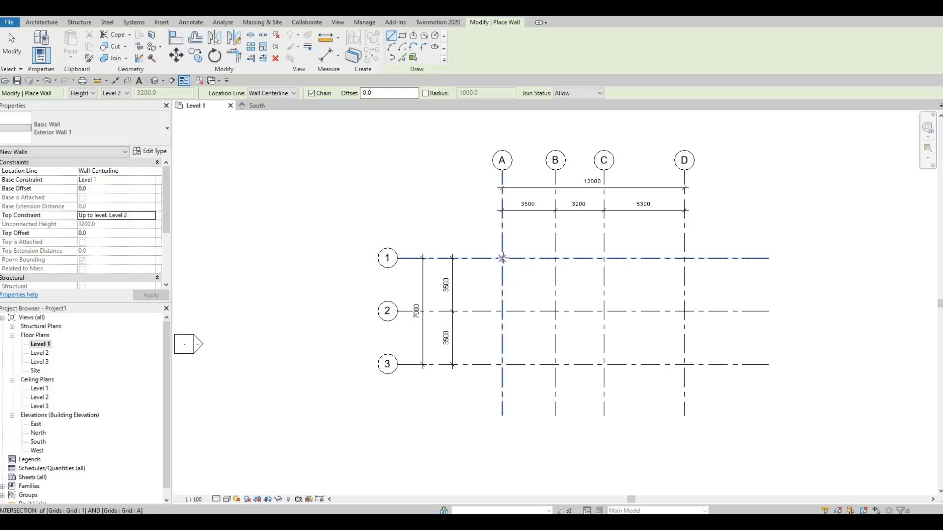
Draw a closed L-shaped chain of exterior walls through grid intersections A1, D1, D2, B2, B3, A3 and back to A1.
click(502, 257)
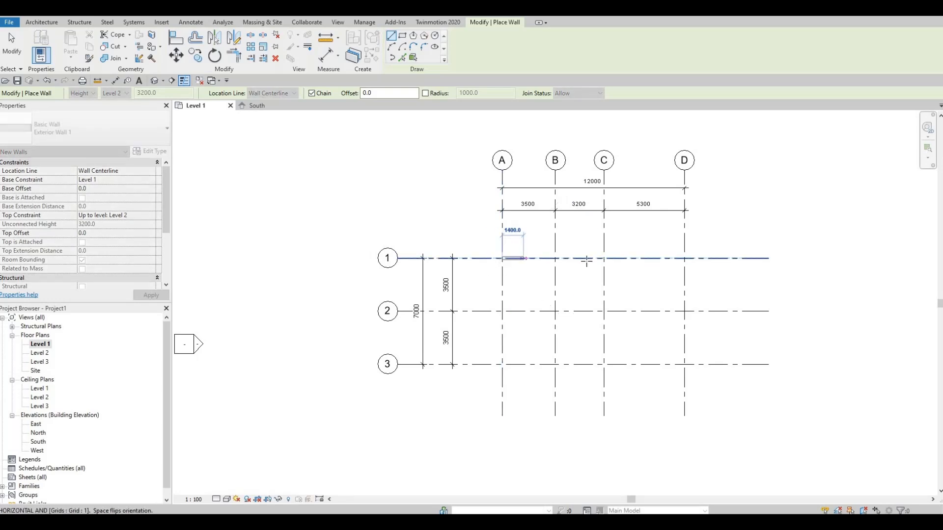
click(686, 259)
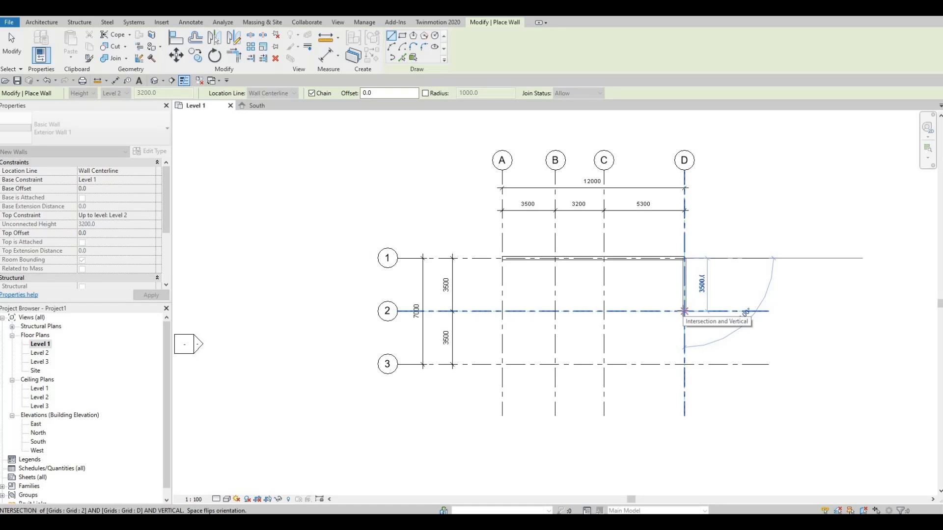
click(684, 312)
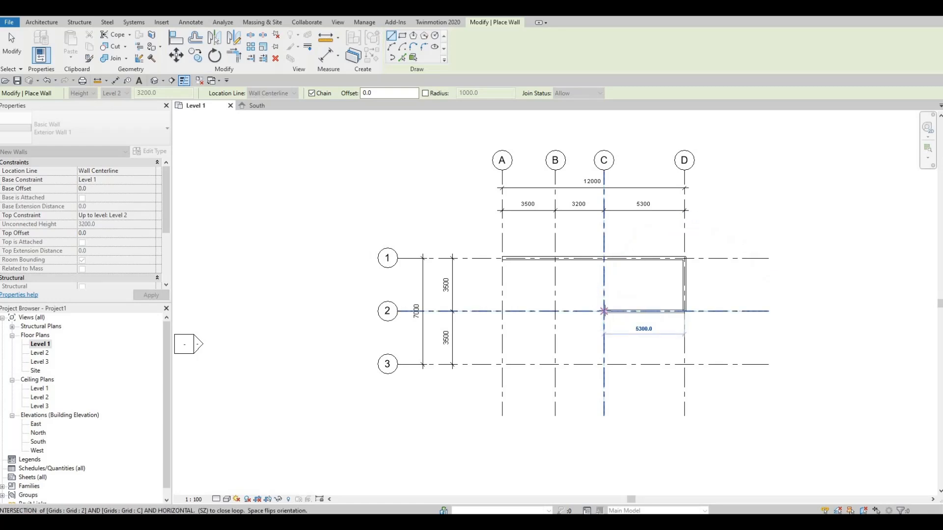
key(F1)
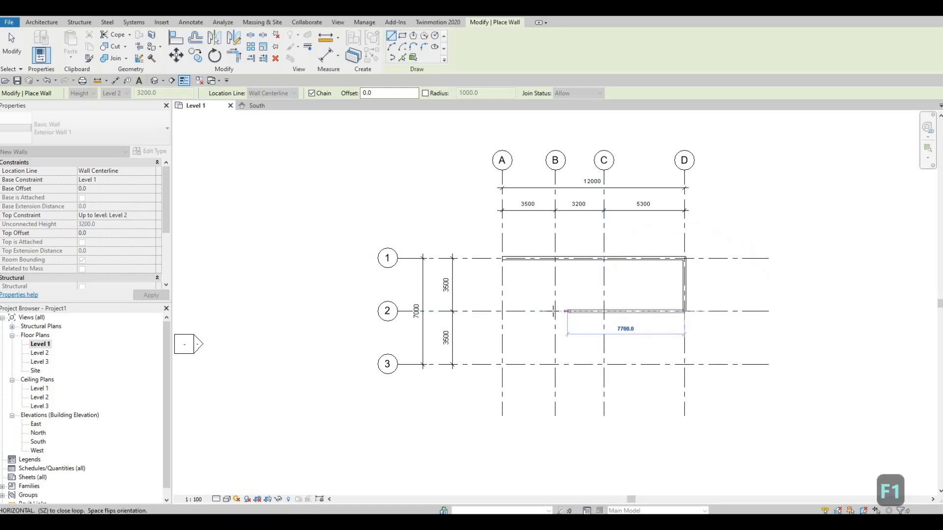
click(555, 311)
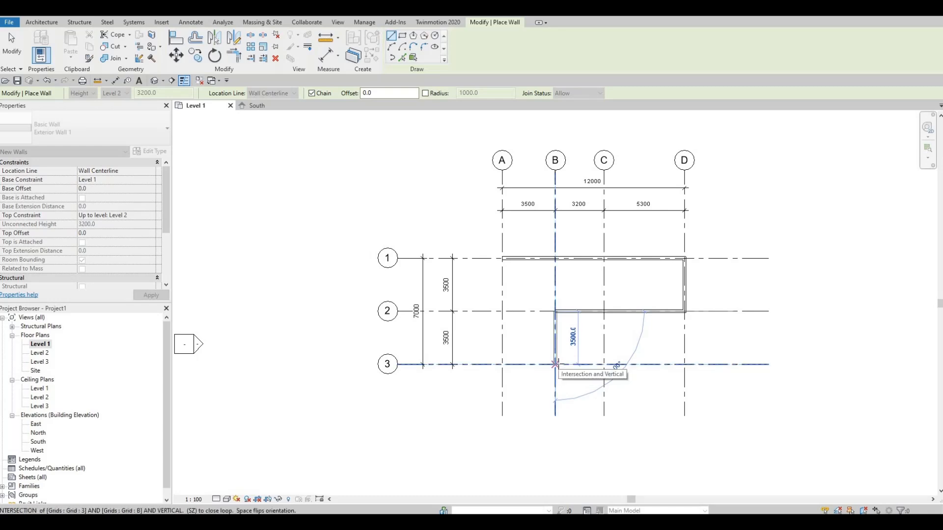
click(555, 364)
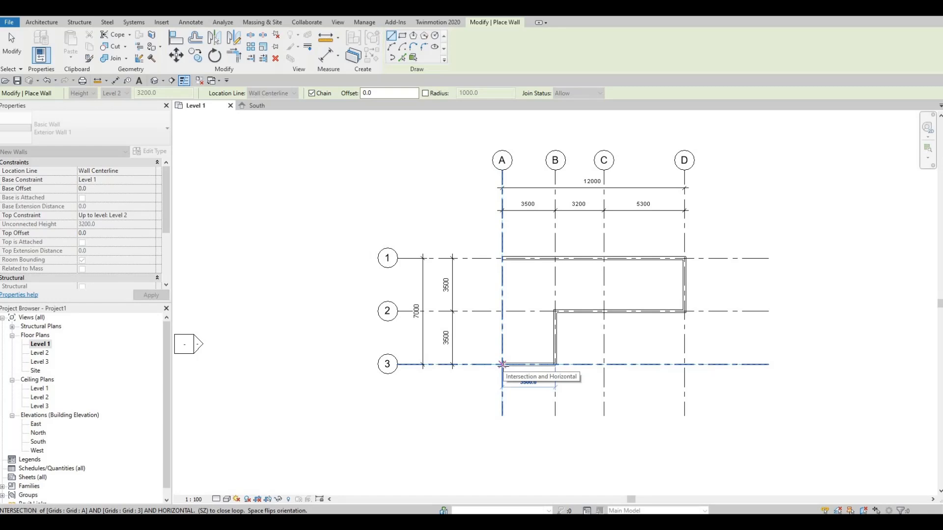
click(502, 364)
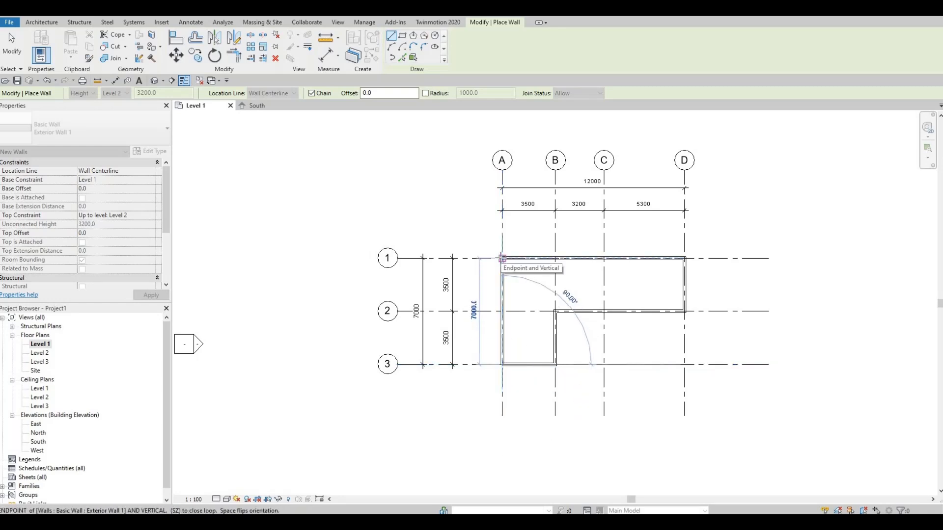
click(502, 259)
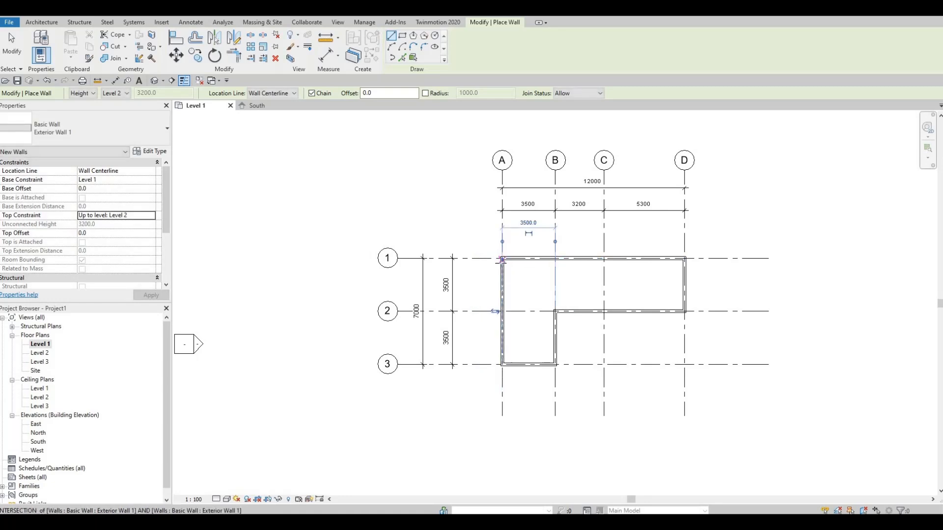
key(Escape)
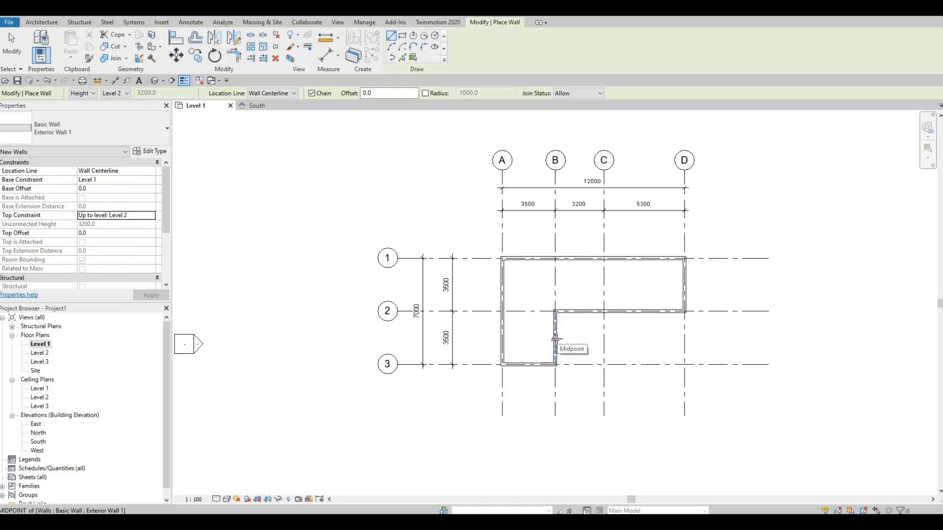
Draw walls from the midpoint of the grid B wall across to grid C and up to the grid 2 wall.
click(555, 338)
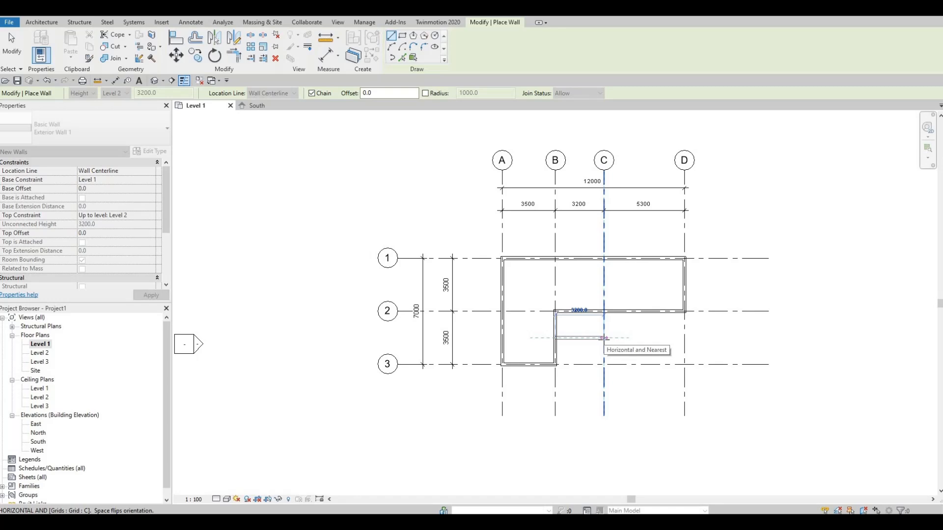
click(604, 330)
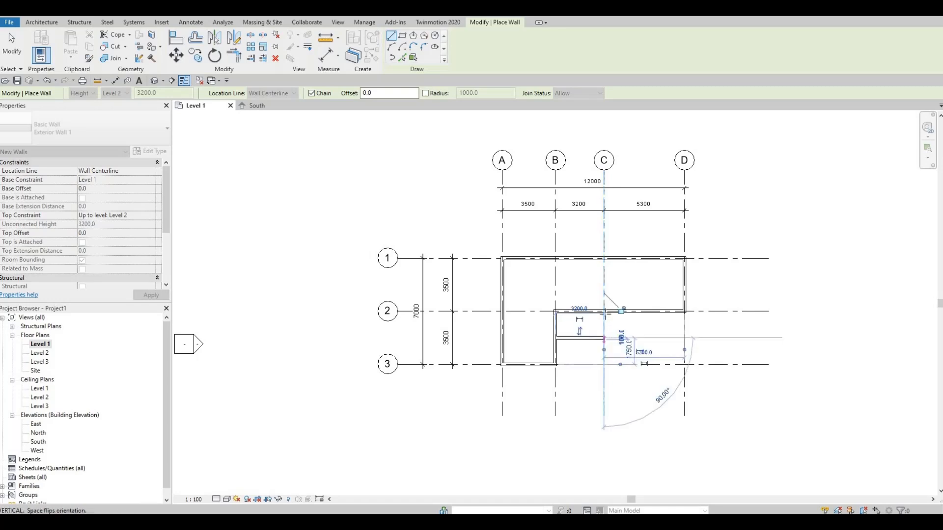
click(610, 345)
key(Escape)
key(Escape)
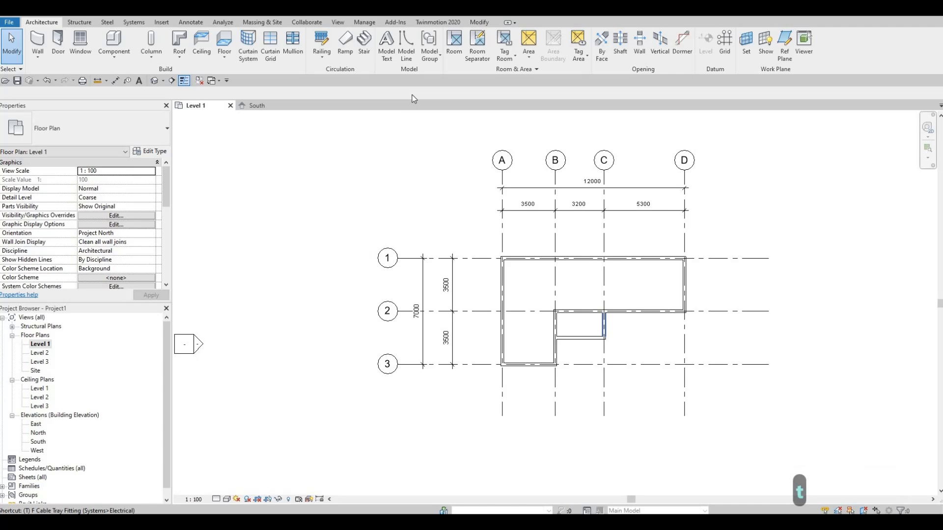
Trim the grid C wall with the grid 2 wall, and the short cross wall with the grid B wall, into corners.
key(t)
key(r)
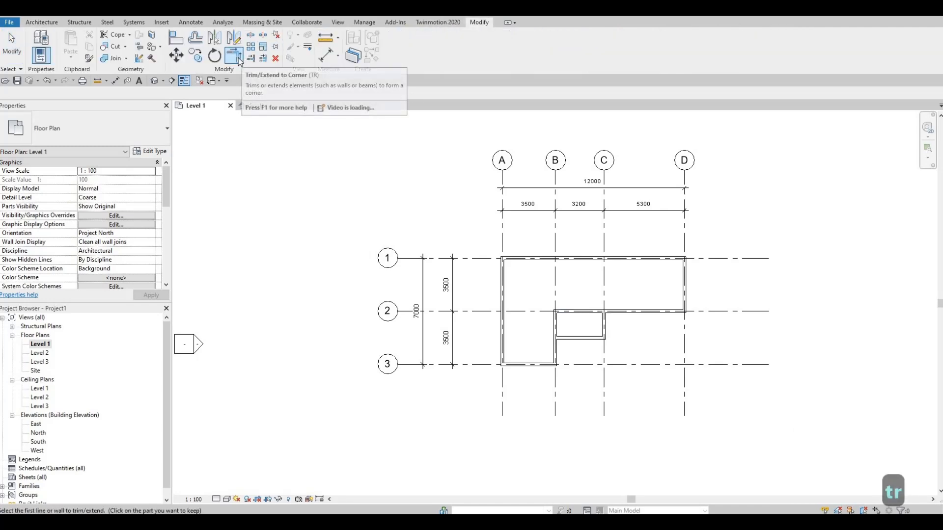
click(604, 322)
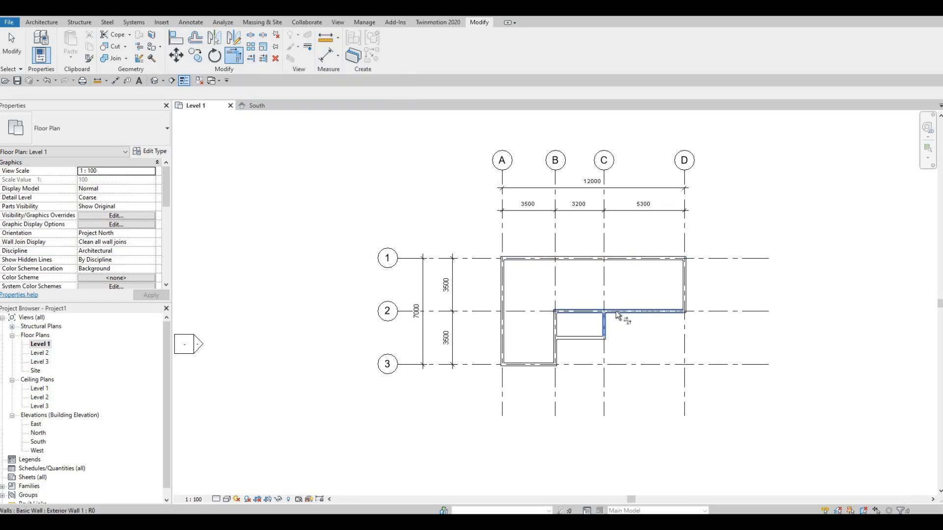
click(619, 312)
click(567, 338)
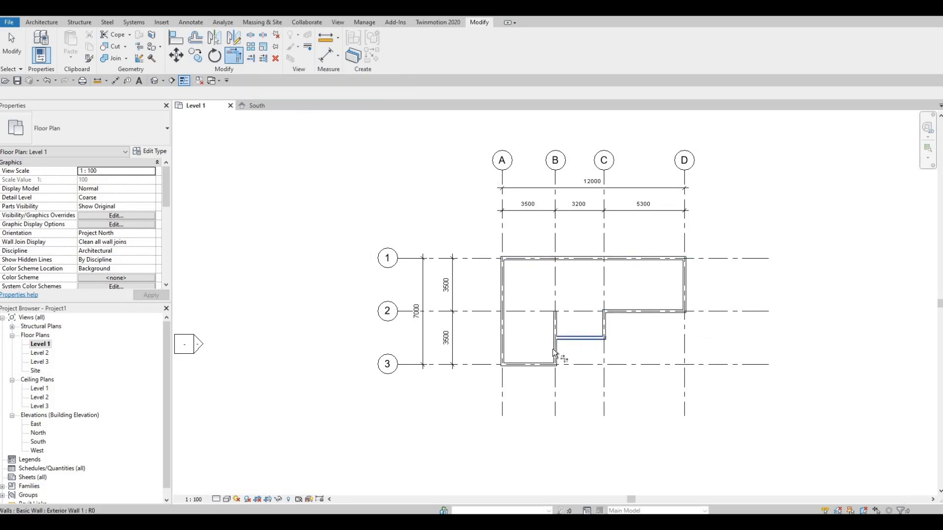
click(551, 345)
key(Escape)
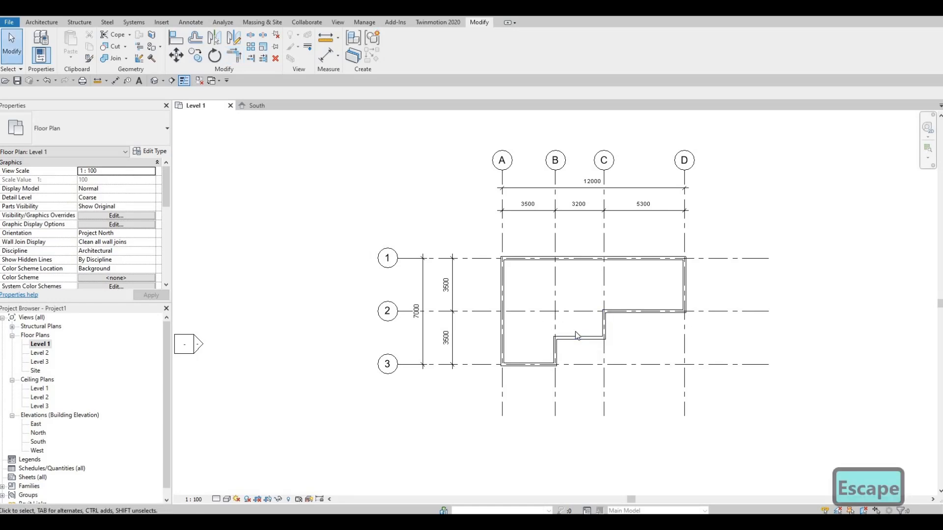
key(Escape)
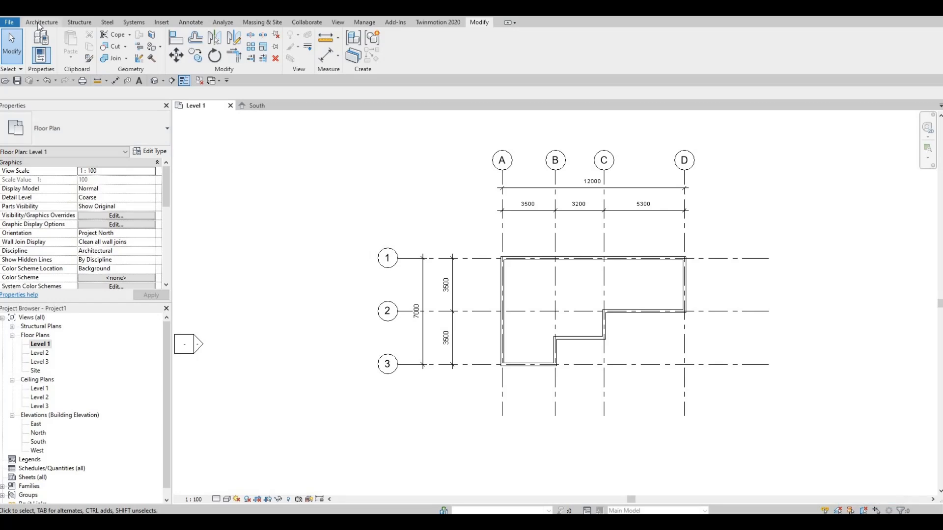
Start a new wall and duplicate the Exterior Wall 1 type as Interior Wall 1.
click(41, 22)
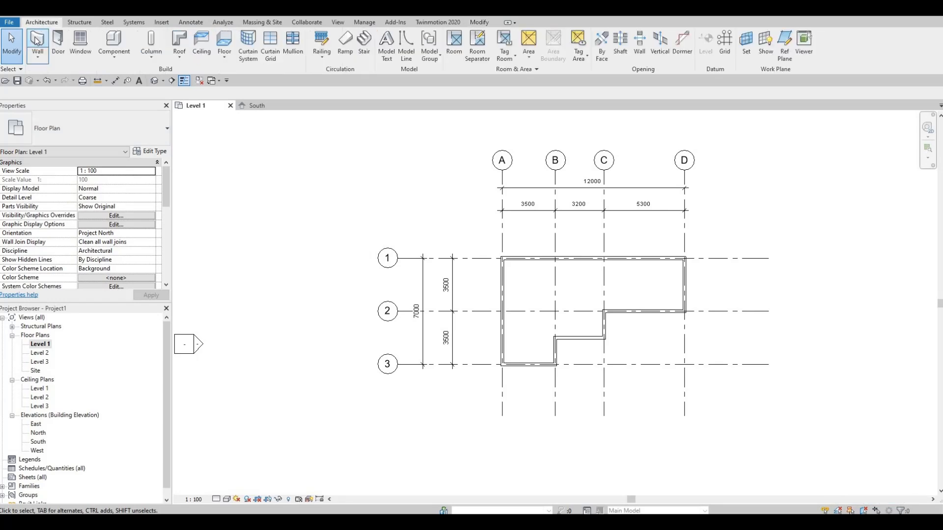
click(38, 41)
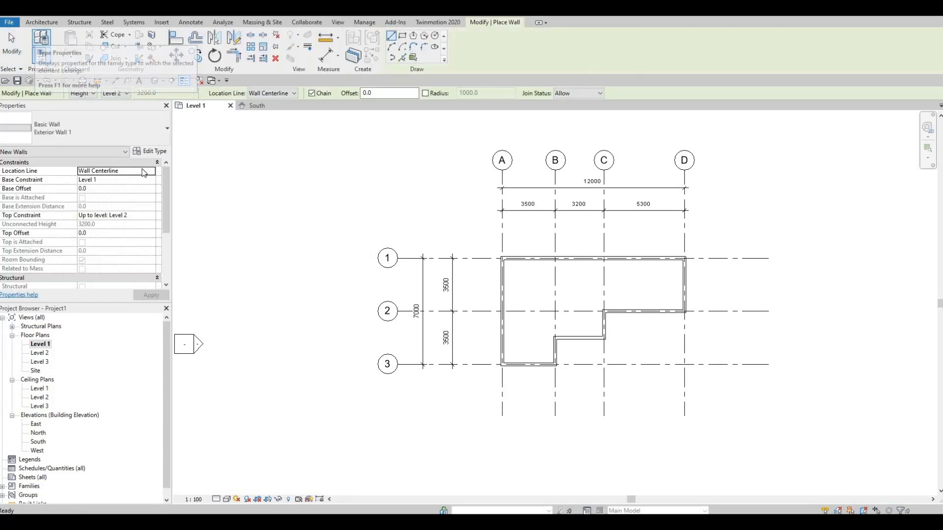
click(153, 151)
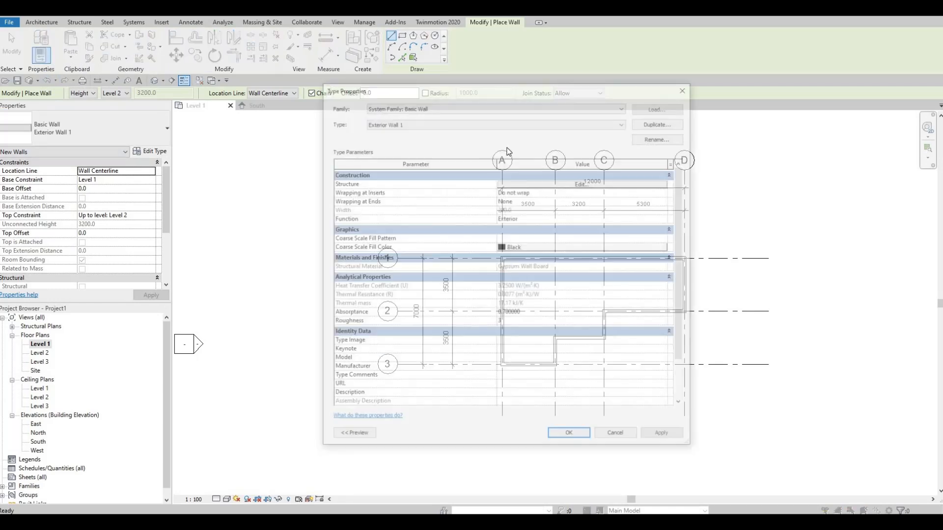
click(659, 126)
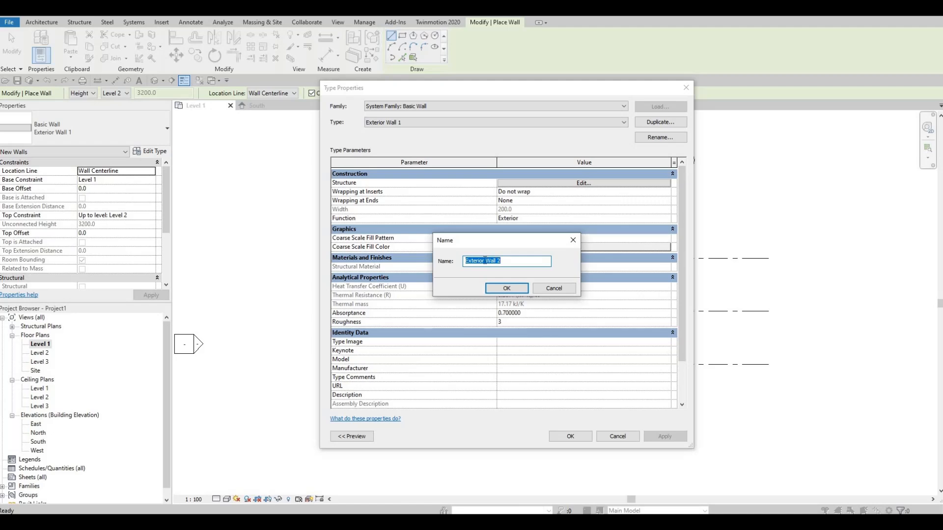
key(Left)
key(ctrl+shift+Right)
text(Interio)
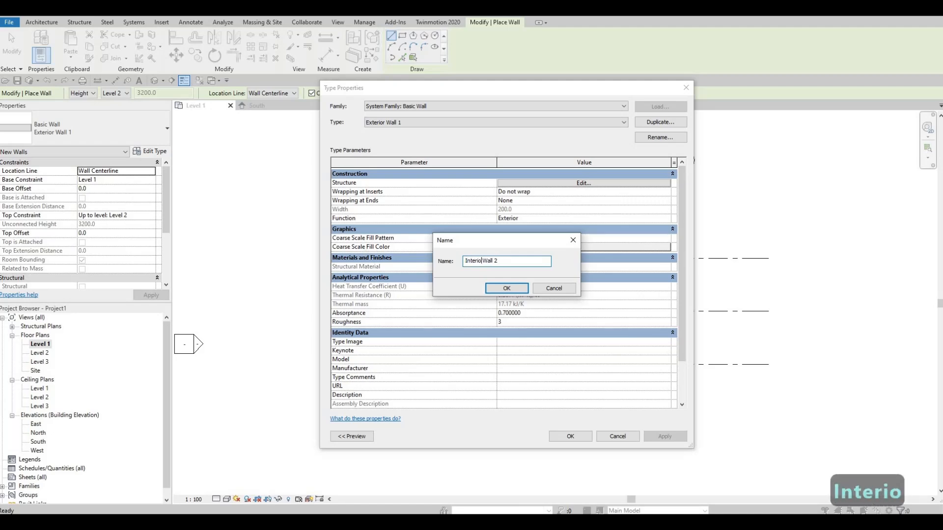
text(r)
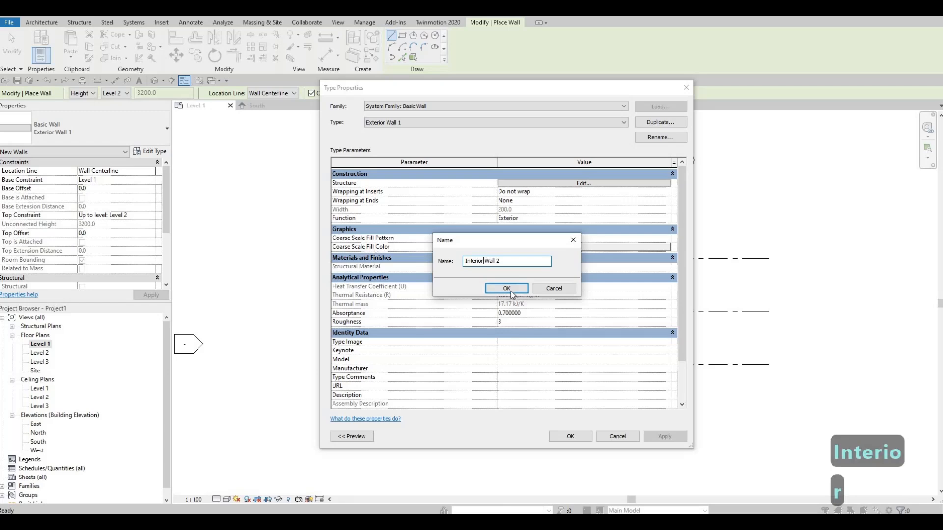
click(503, 262)
key(BackSpace)
text(1)
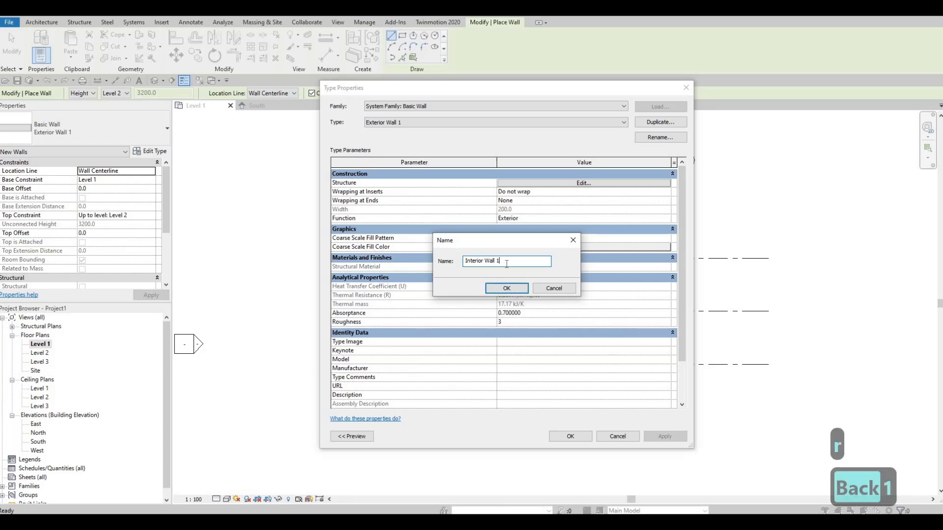
click(506, 289)
Browse the materials available for Interior Wall 1's structure layer, then accept the type with Gypsum Wall Board.
click(577, 184)
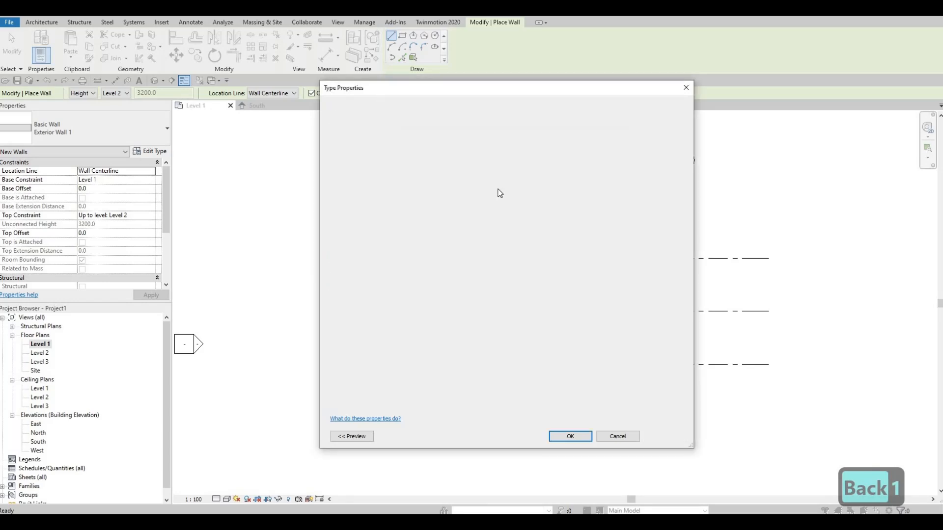
click(501, 182)
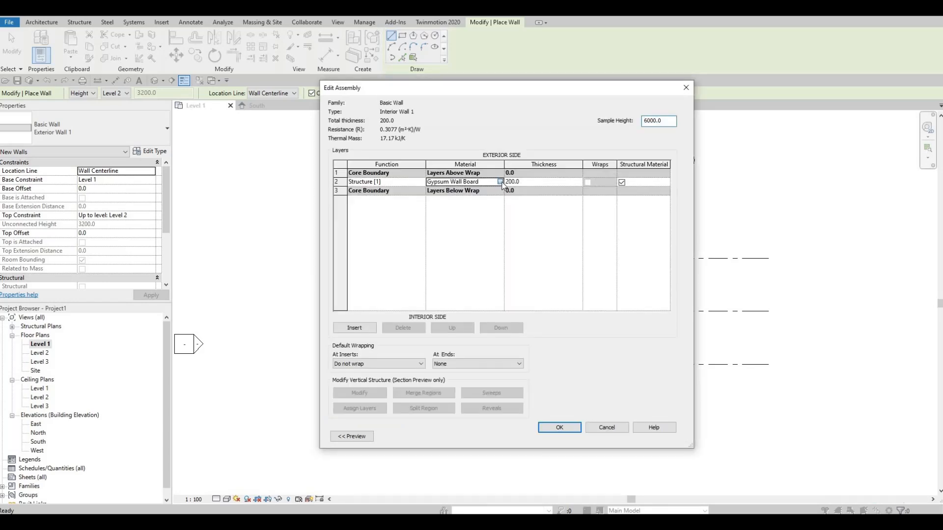
click(501, 182)
scroll(420, 172, down, 10)
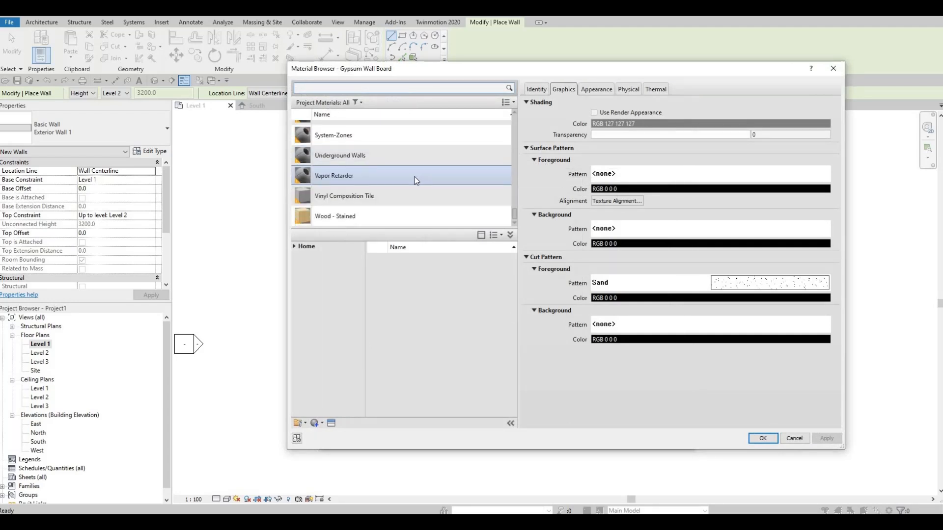
scroll(412, 178, up, 12)
scroll(395, 187, up, 10)
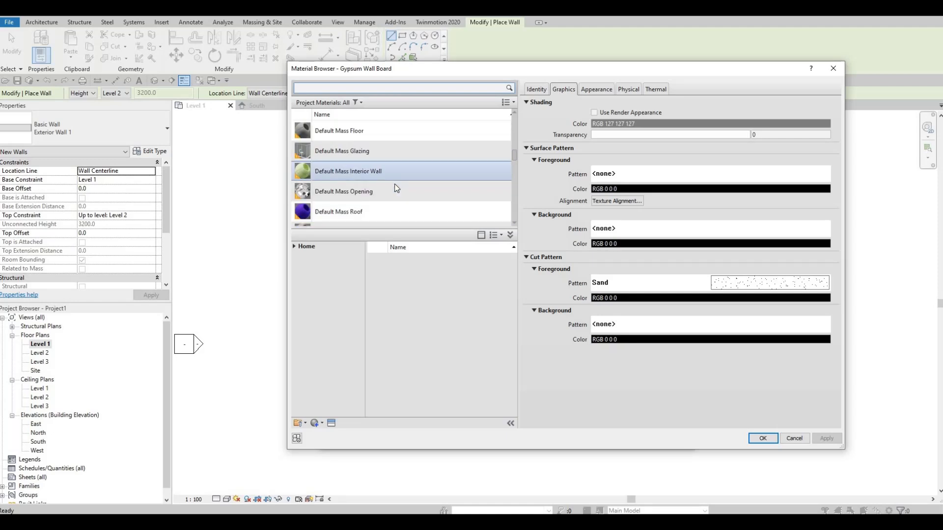
scroll(361, 188, down, 5)
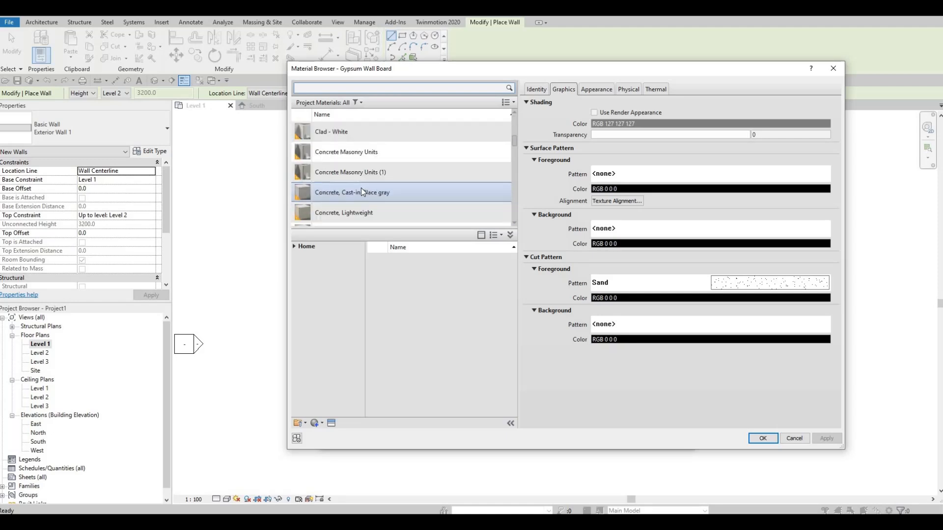
scroll(361, 188, up, 1)
key(Escape)
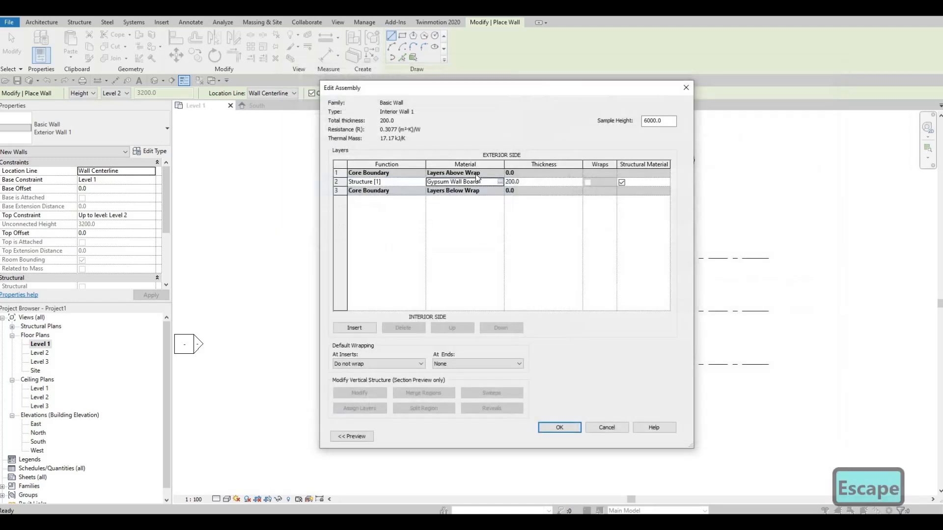
click(564, 429)
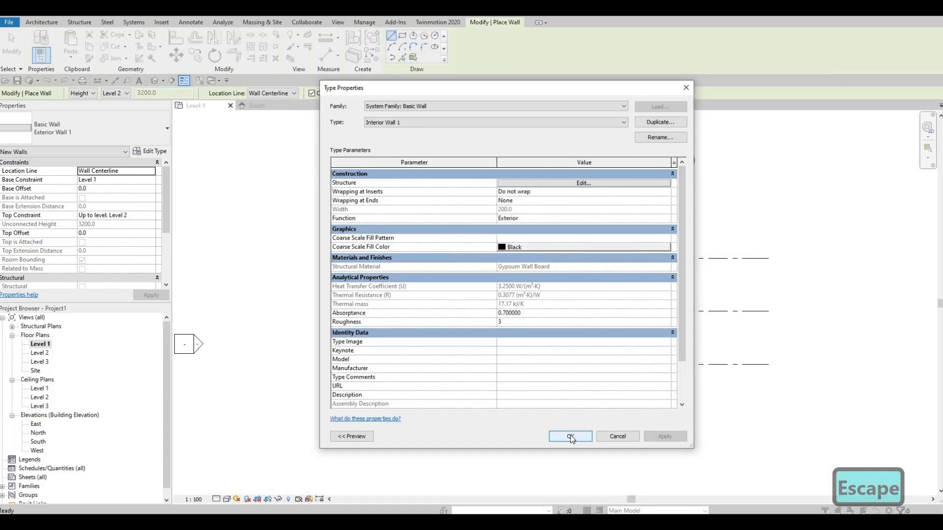
click(571, 435)
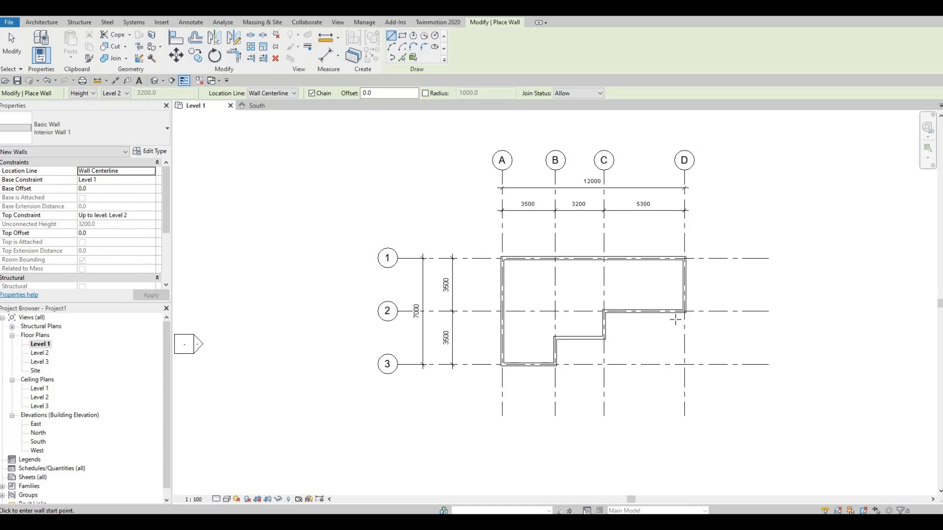
Draw an interior wall between the grid 1 and grid 2 walls, about 3100 mm from grid D.
key(F1)
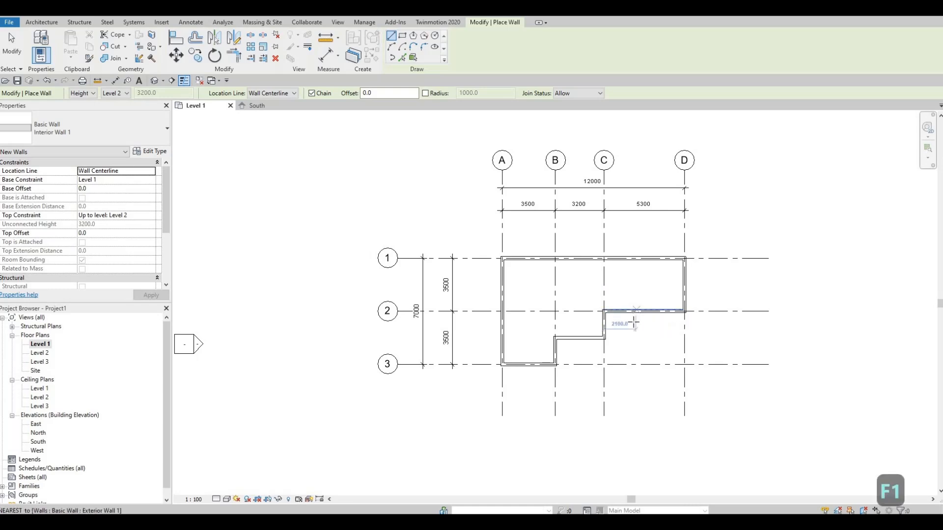
click(637, 260)
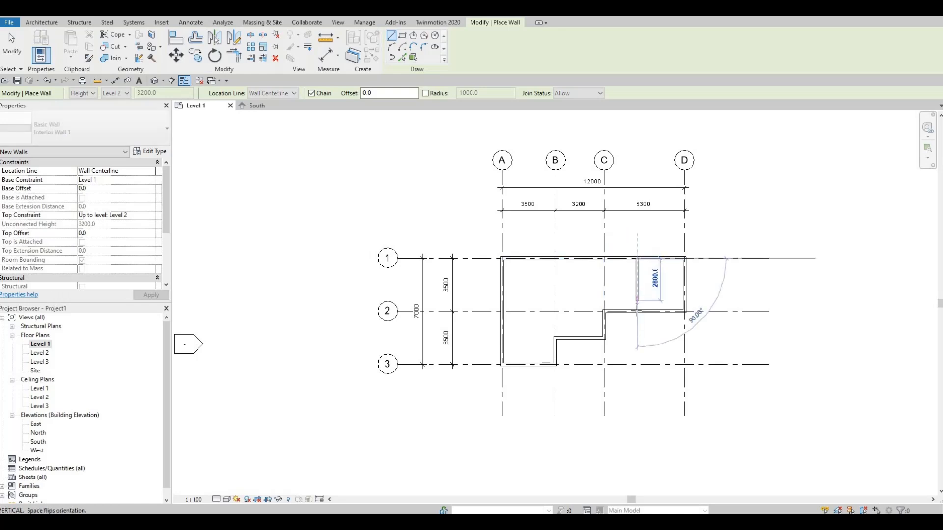
click(636, 310)
key(Escape)
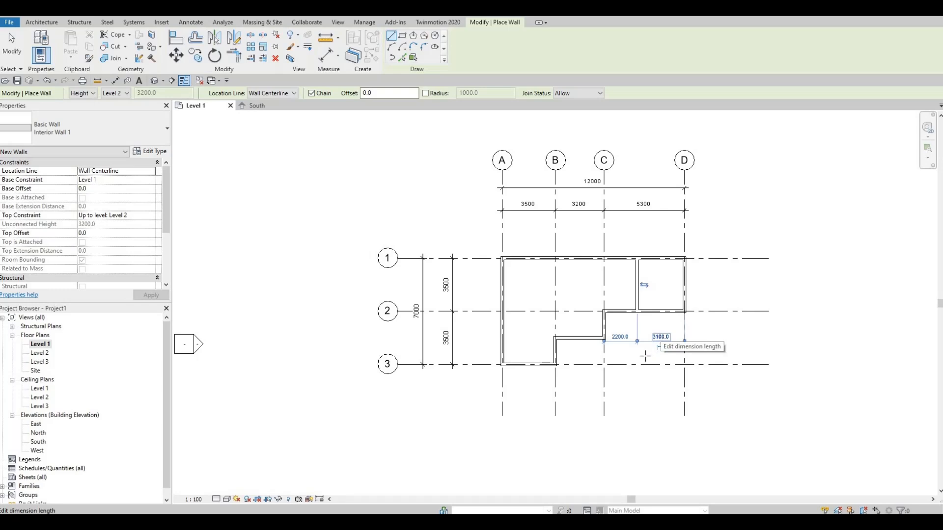
Set the distance from the new interior wall to grid D to 2800 mm.
click(659, 341)
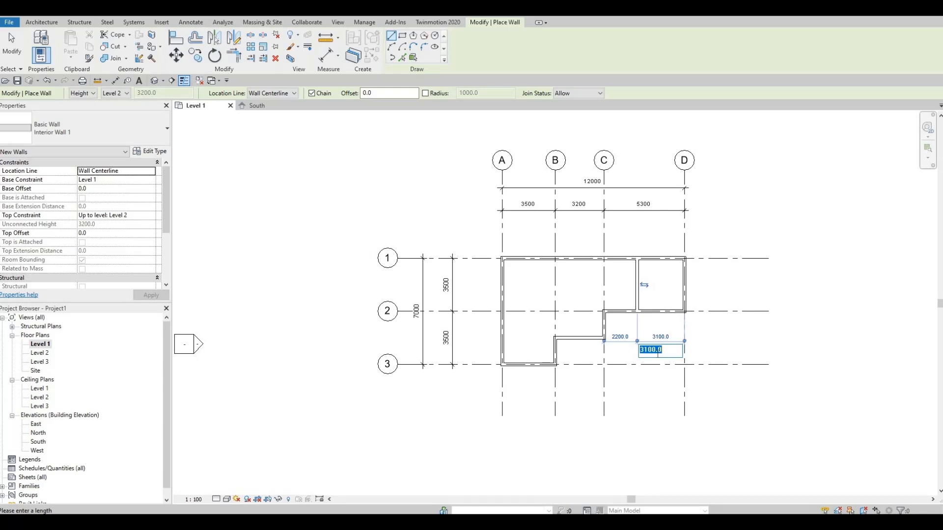
text(2800)
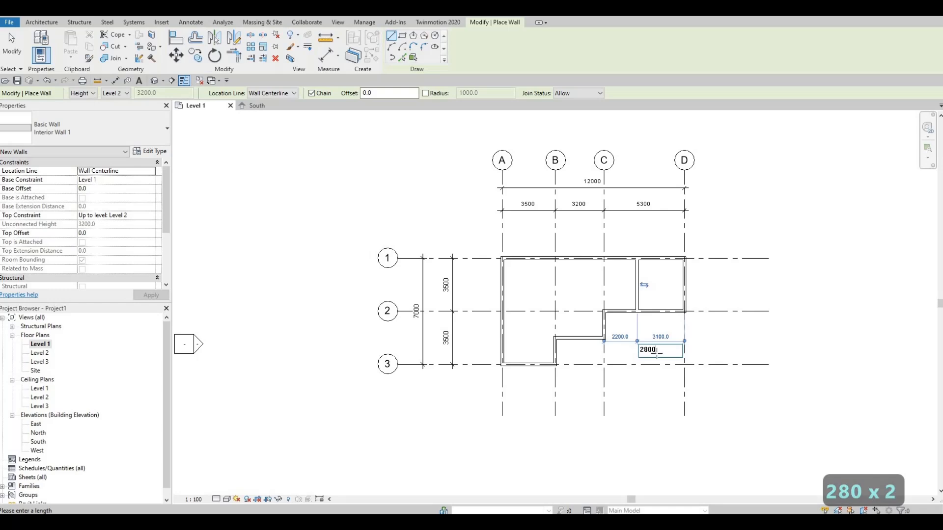
key(Return)
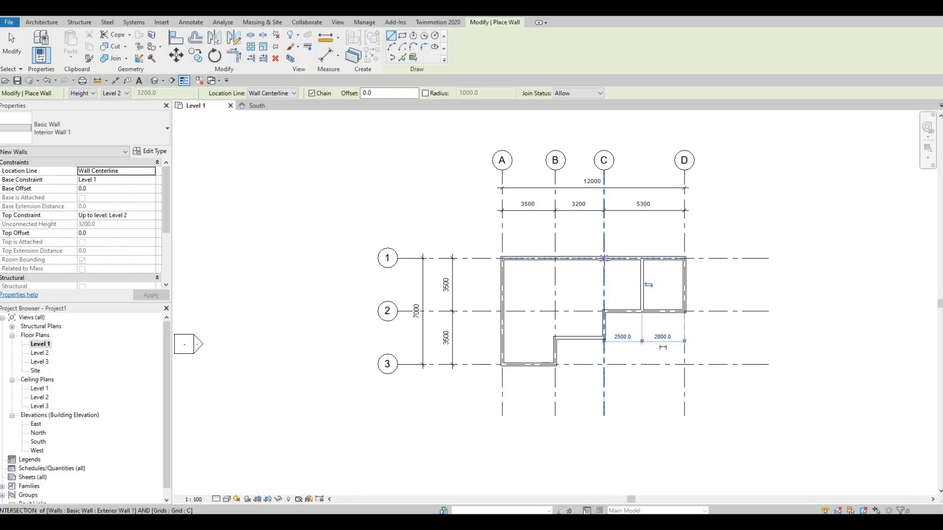
Draw chained interior walls from intersection C1 about 1600 mm along grid C, then across to the existing interior wall.
click(604, 259)
click(604, 283)
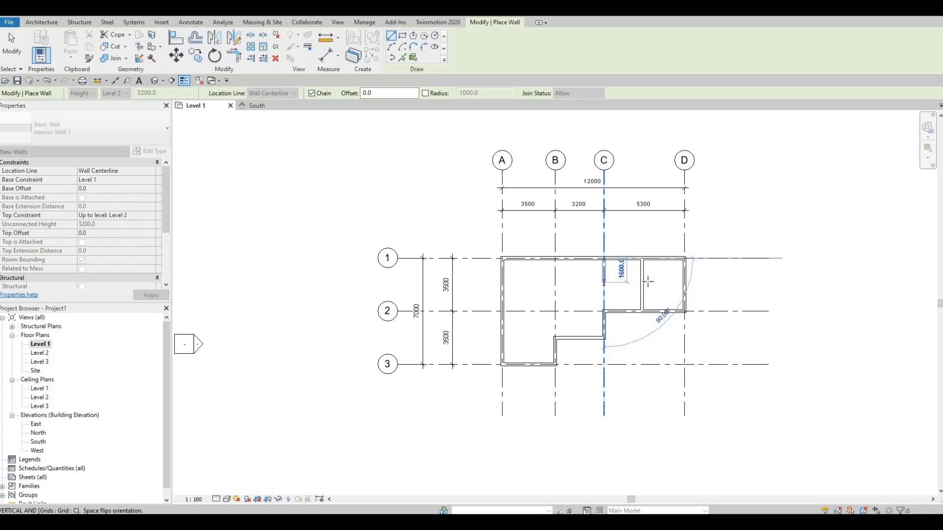
click(642, 282)
key(Escape)
key(Escape)
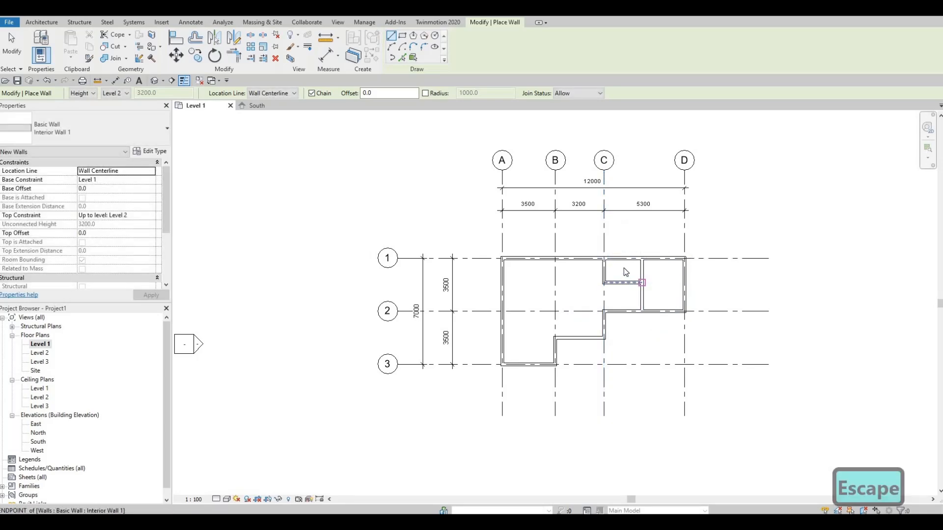
Check the distance between the short interior wall on grid C and the parallel interior wall.
scroll(623, 268, up, 2)
scroll(596, 272, up, 2)
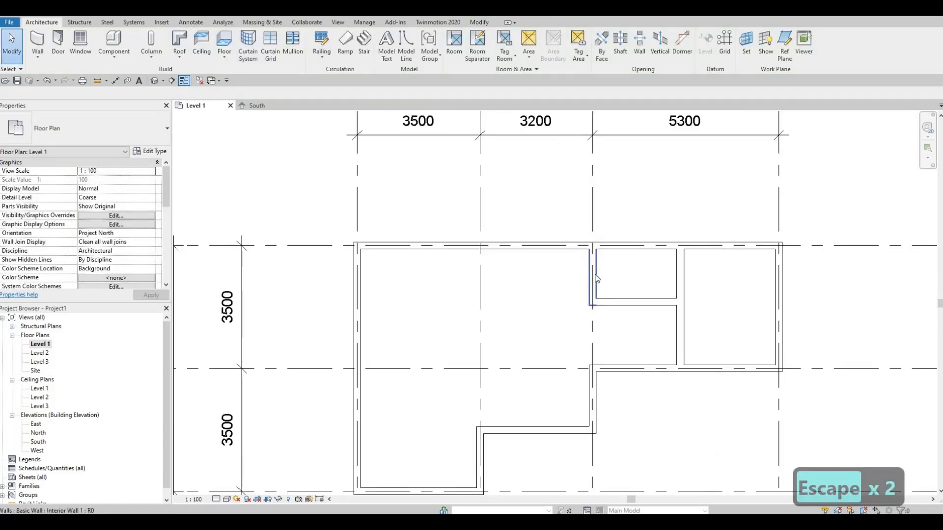
click(594, 273)
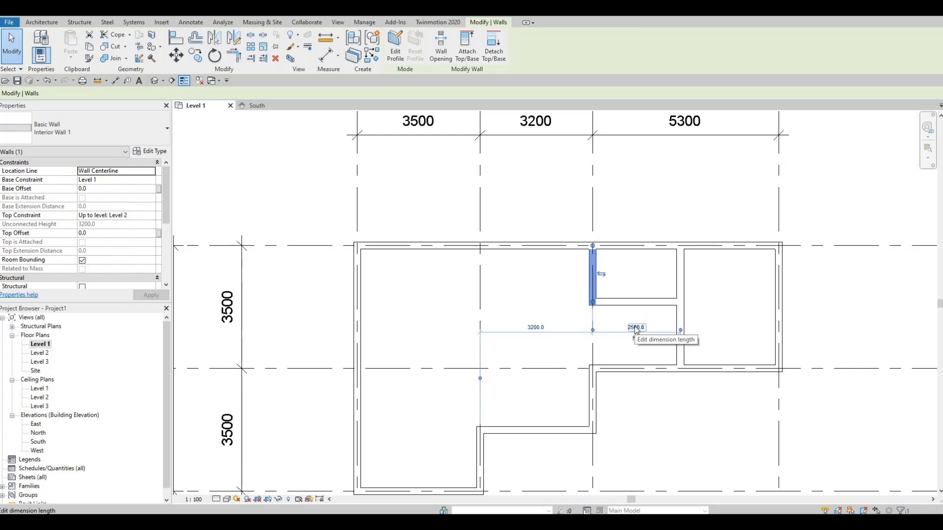
click(634, 328)
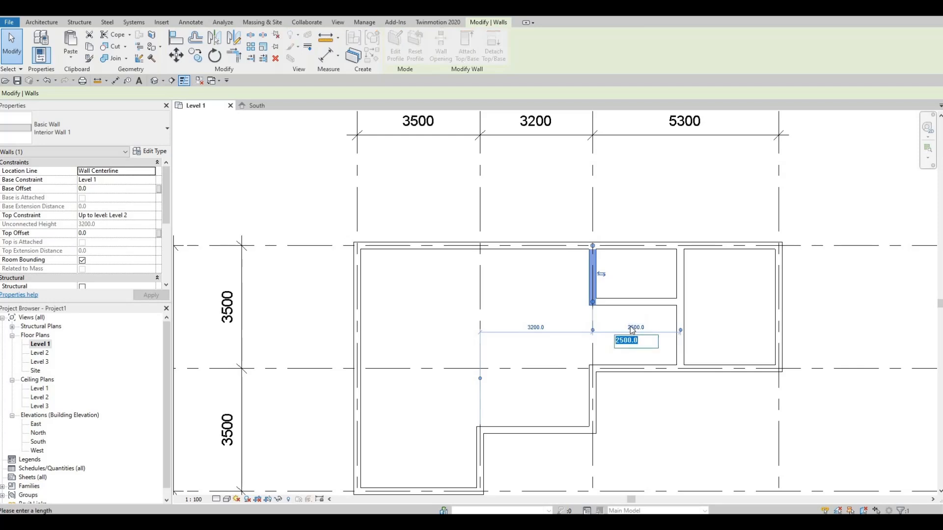
key(Escape)
key(Escape)
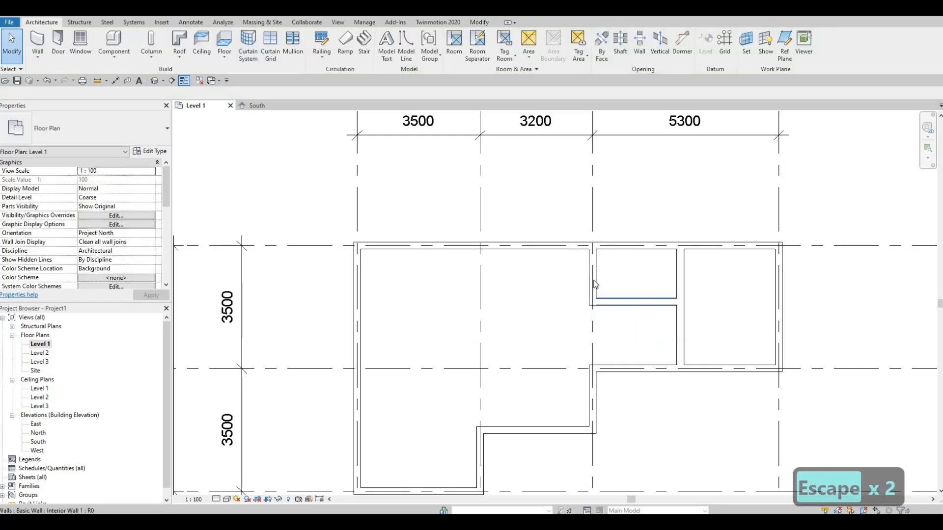
click(636, 331)
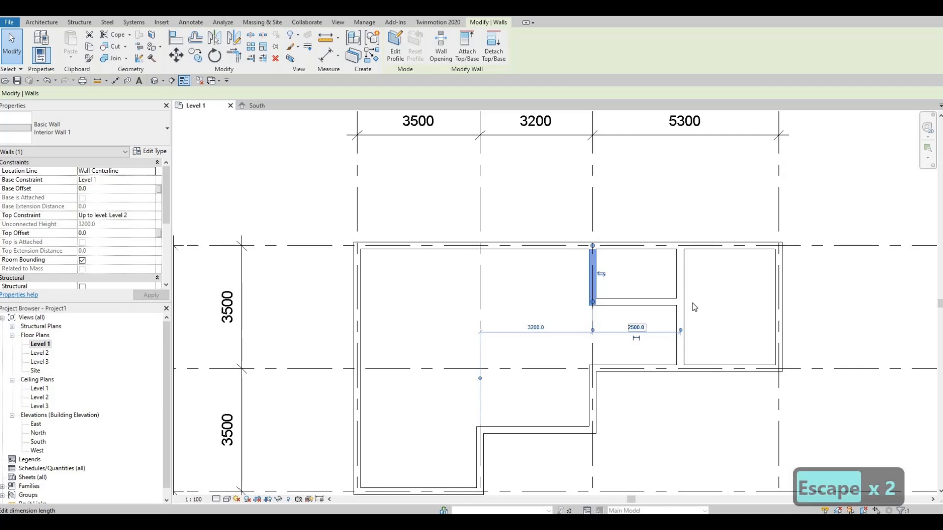
key(Escape)
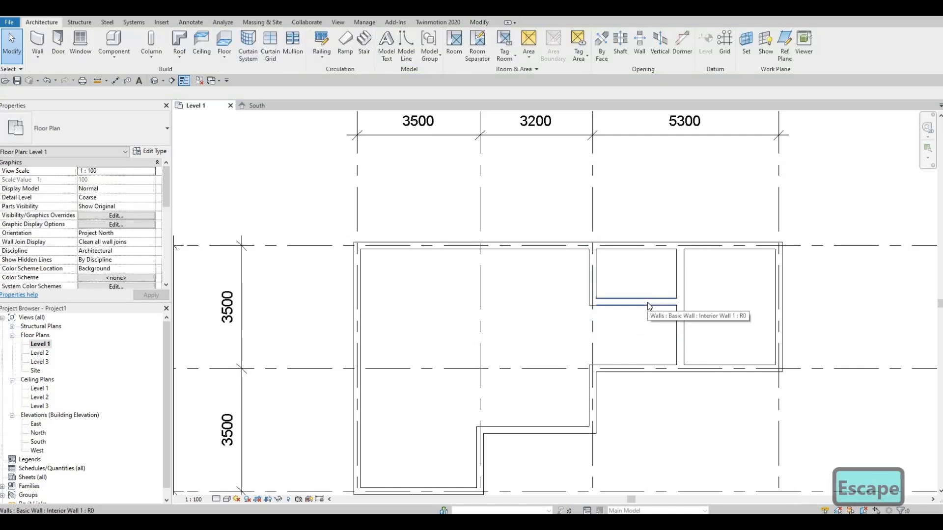
Set the distance from the short interior partition starting on grid C to grid 1 to 1200 mm.
click(648, 306)
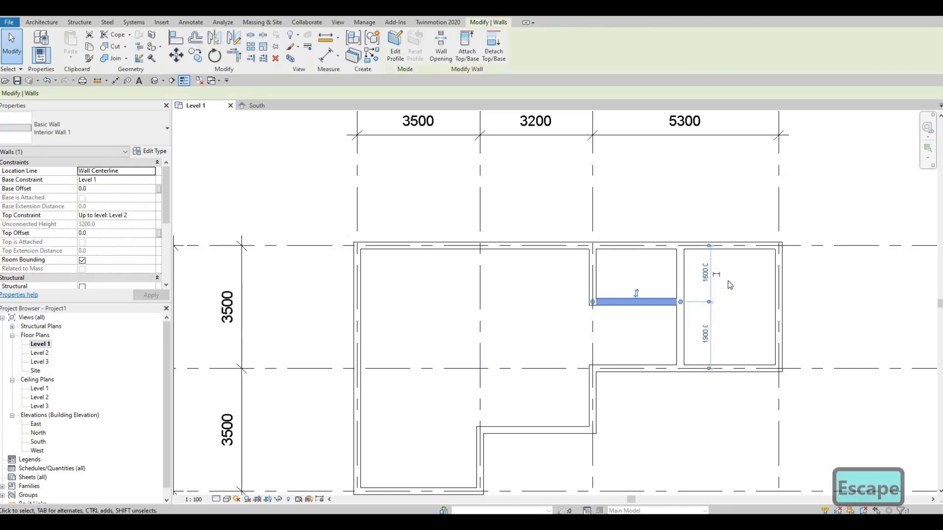
click(706, 273)
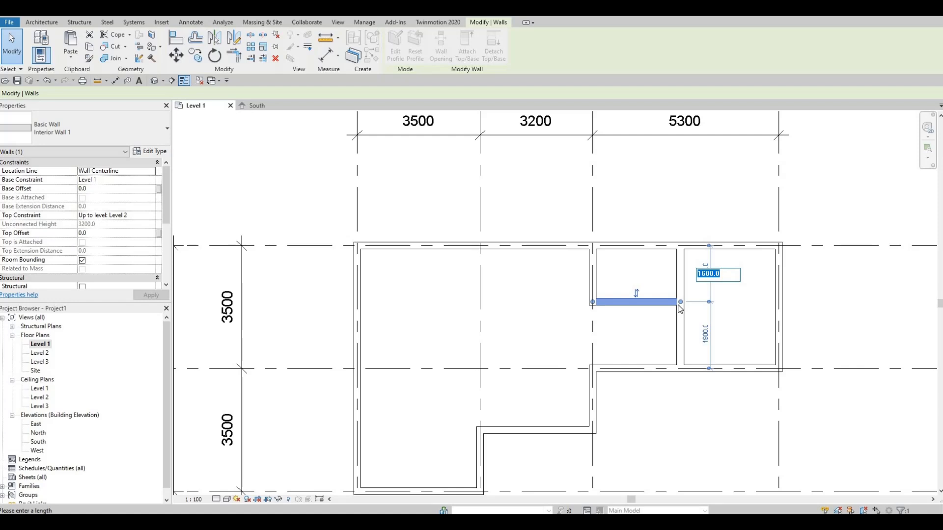
text(1200)
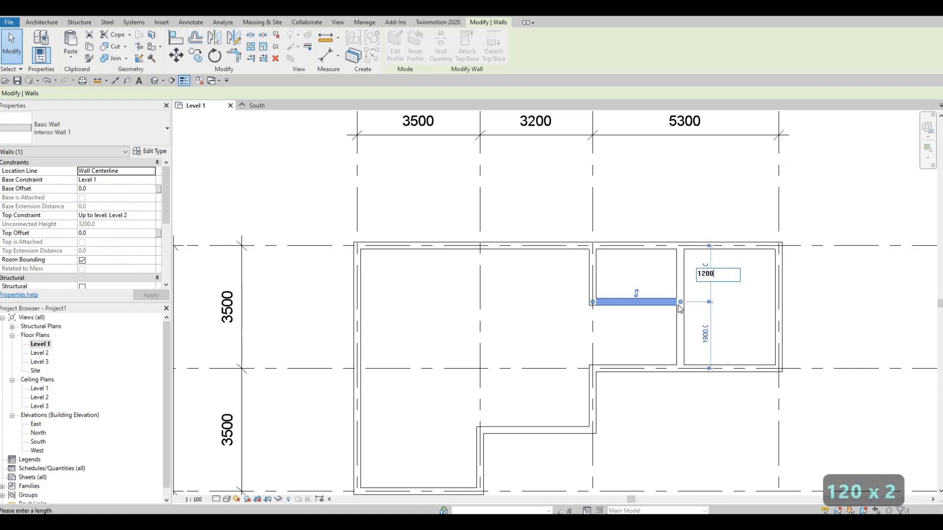
key(Return)
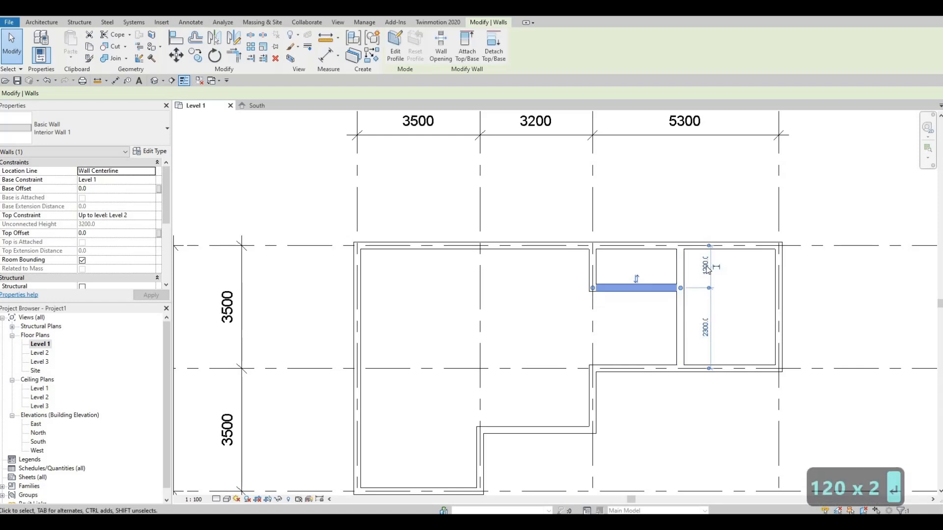
Change the short partition's distance from grid 1 to 1500 mm.
key(ctrl+z)
click(666, 286)
click(716, 267)
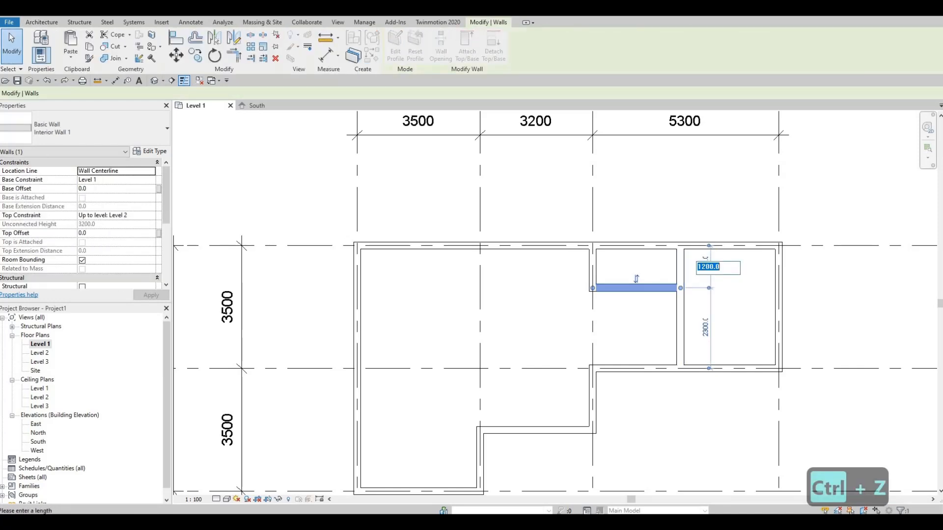
text(125)
key(BackSpace)
key(BackSpace)
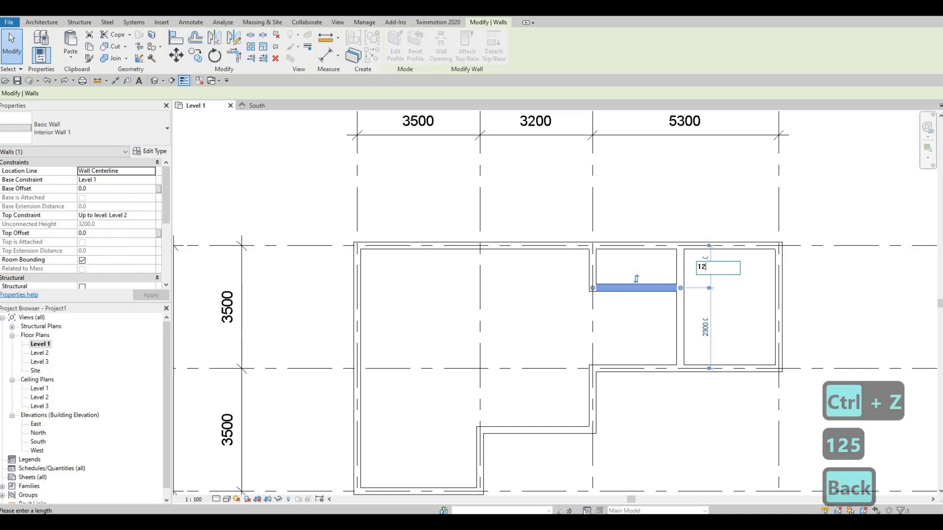
text(500)
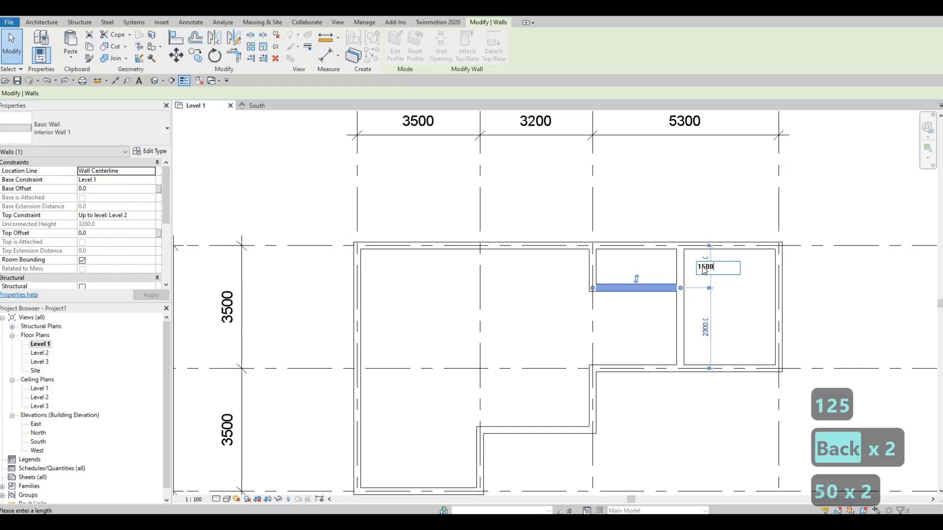
key(Return)
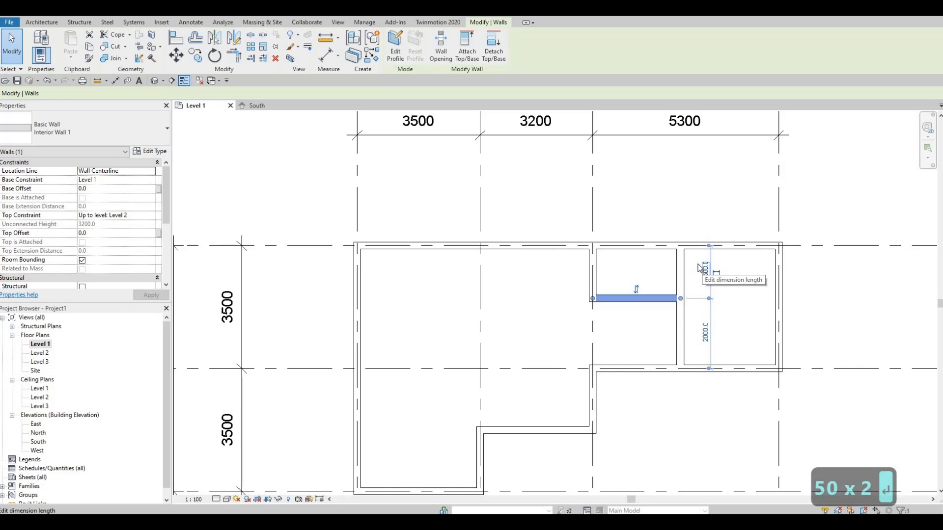
key(Escape)
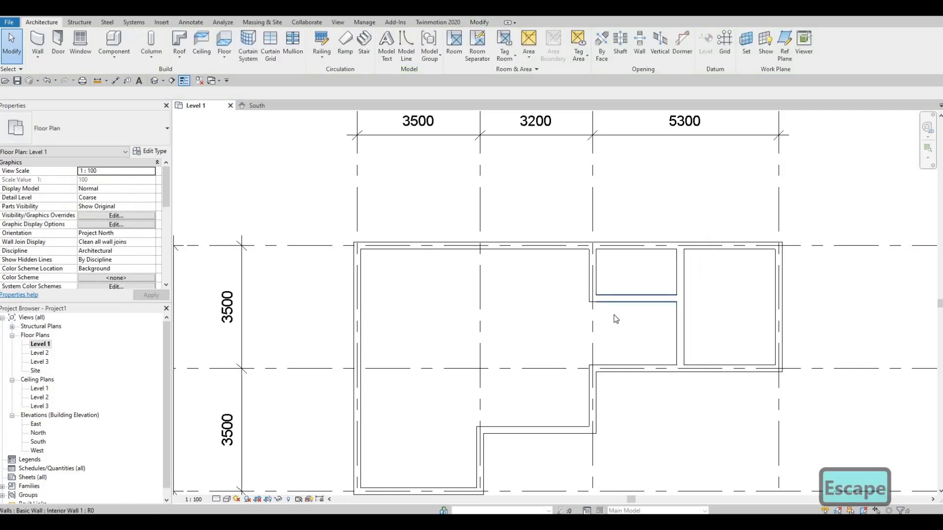
Set the distance between the short interior partition off grid C and grid 1 to 1300 mm.
middle_drag(611, 303, 626, 269)
middle_drag(632, 336, 608, 306)
middle_drag(622, 260, 628, 275)
middle_click(634, 281)
key(F1)
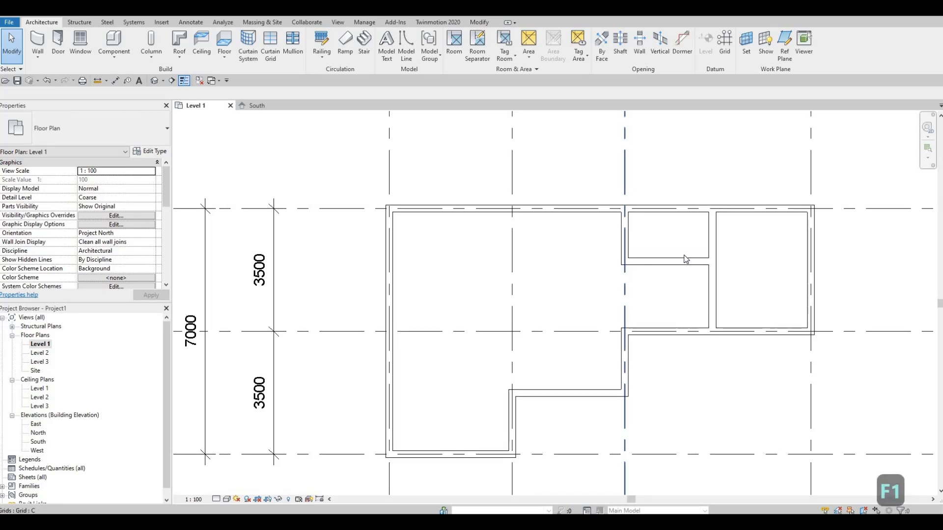
click(666, 262)
click(748, 236)
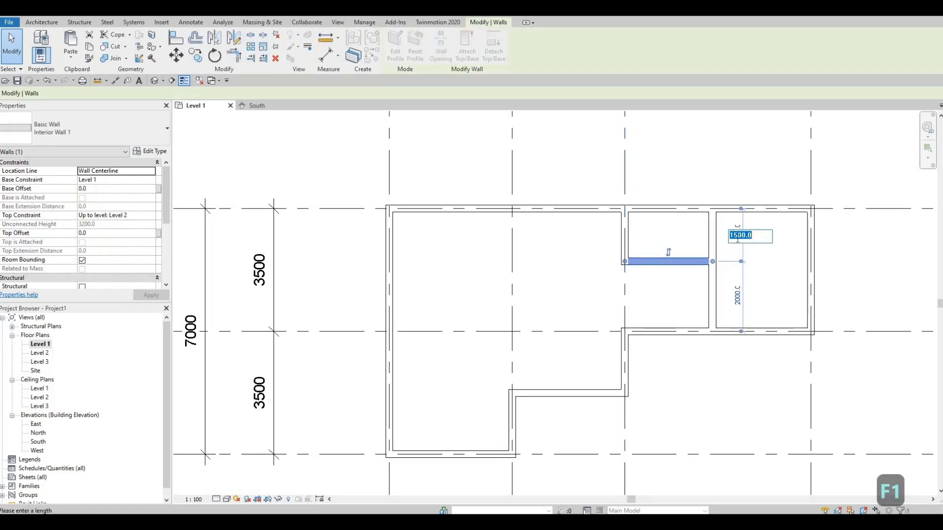
text(1300)
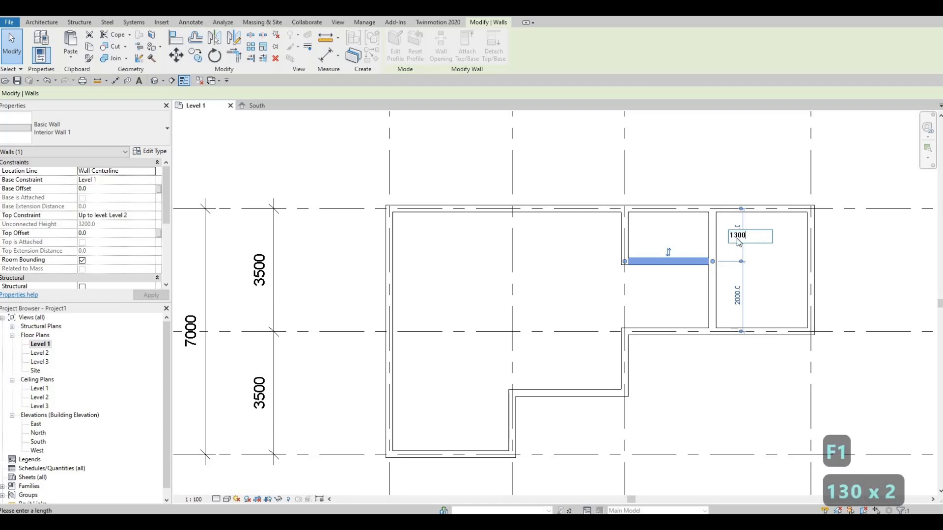
key(Return)
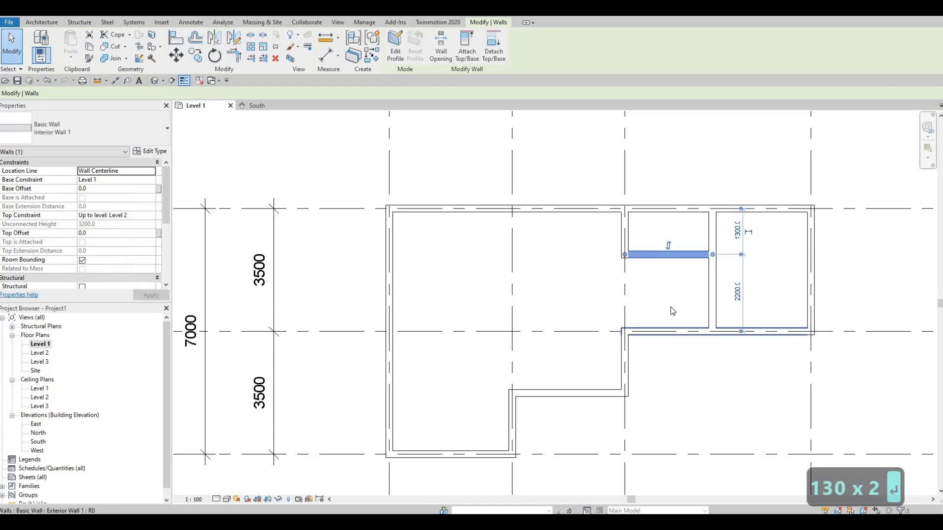
key(Escape)
key(Escape)
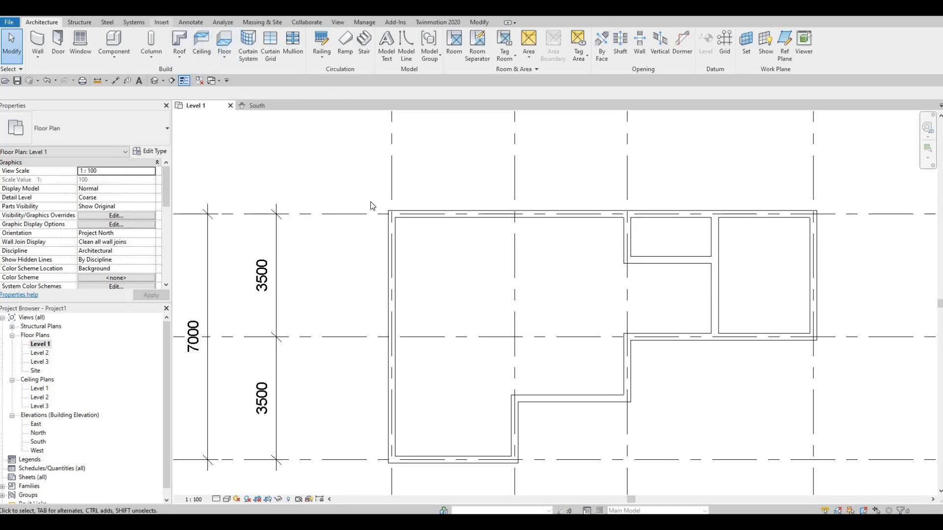
middle_drag(649, 246, 661, 226)
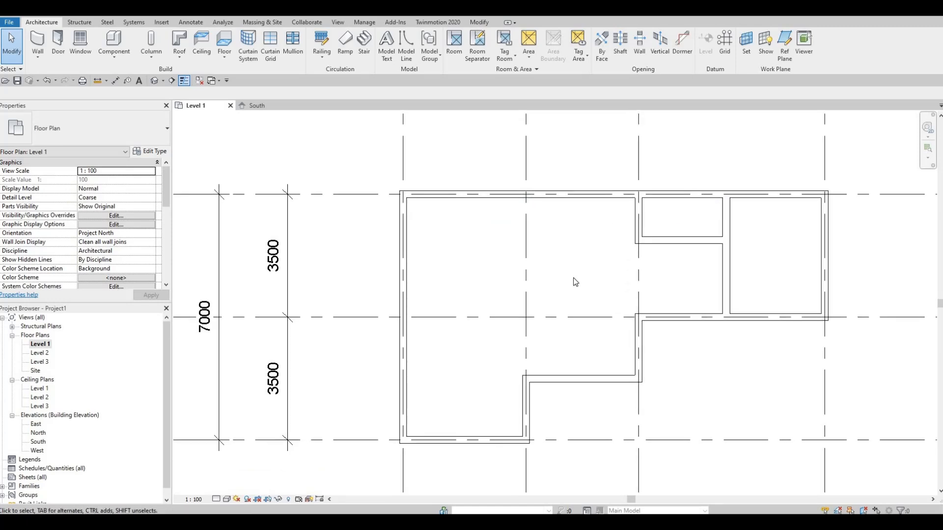
middle_drag(598, 260, 577, 276)
middle_drag(576, 289, 576, 283)
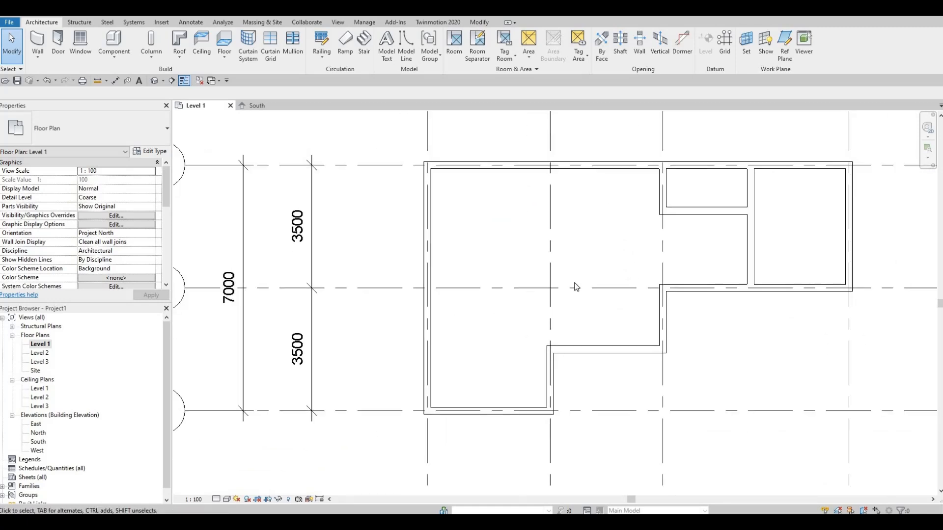
scroll(541, 285, down, 1)
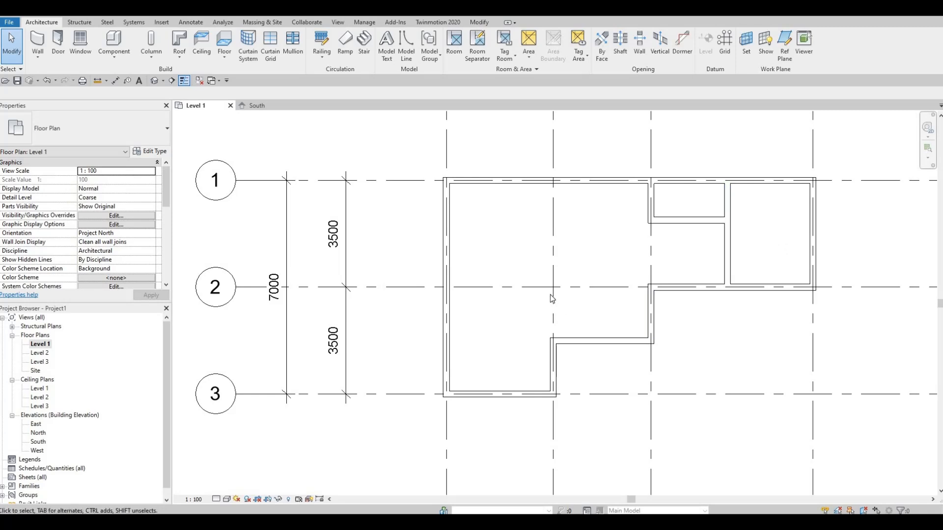
Load the M_Table-Dining family from the Tables folder of the Canada Furniture library.
click(160, 22)
click(405, 58)
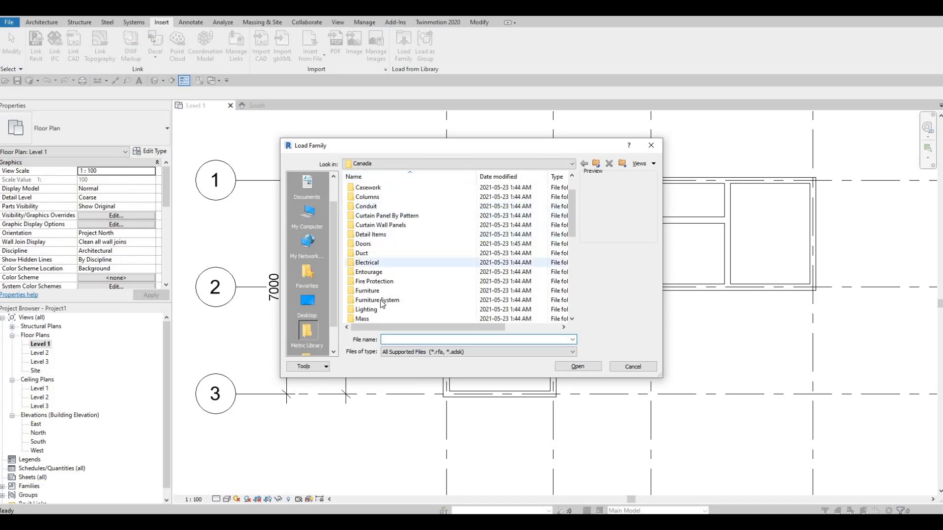
double_click(376, 290)
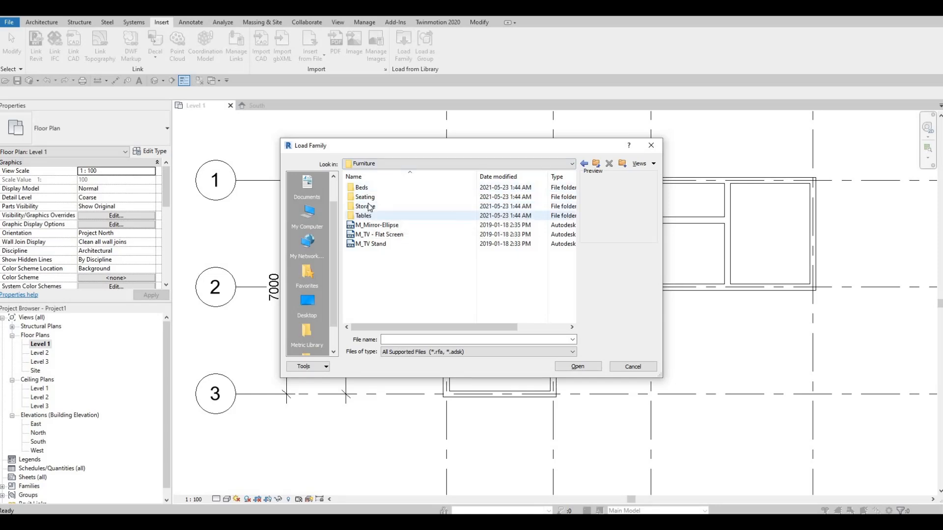
key(F1)
key(F1)
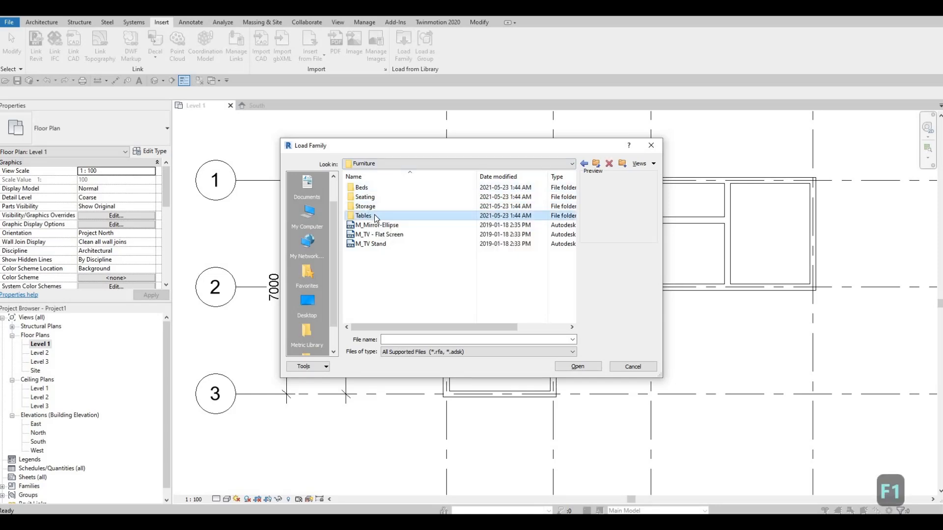
double_click(376, 217)
click(375, 206)
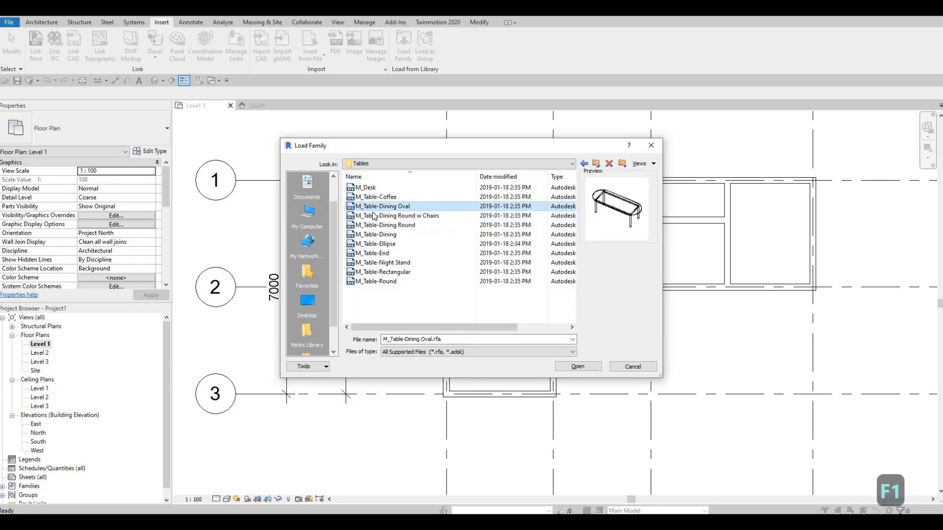
click(370, 217)
click(369, 226)
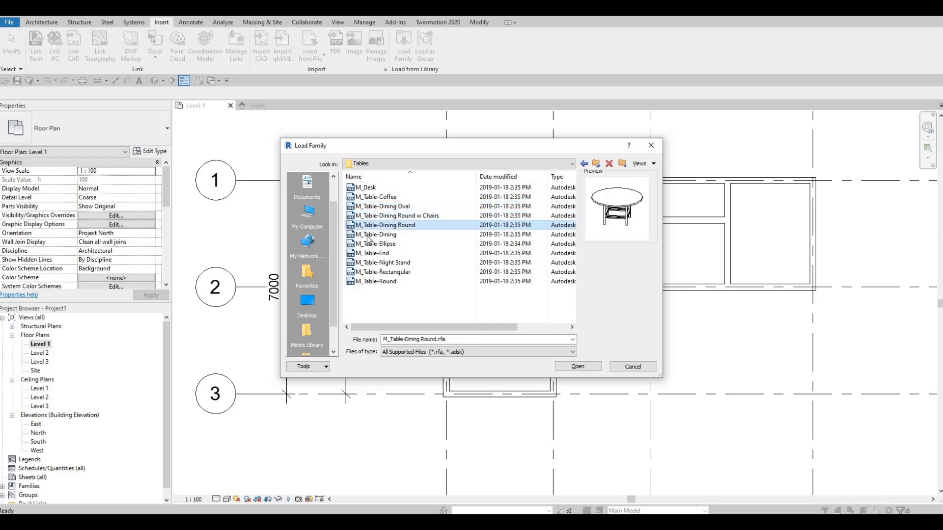
key(Down)
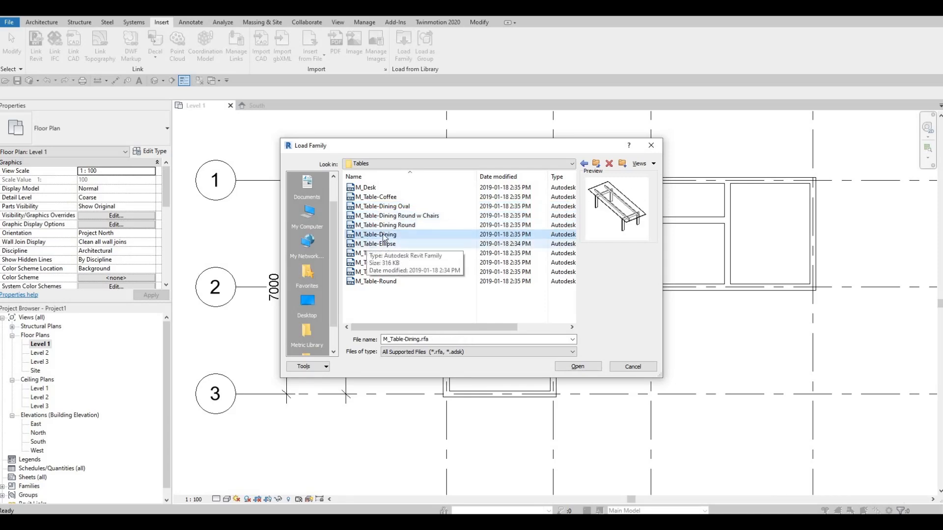
click(562, 367)
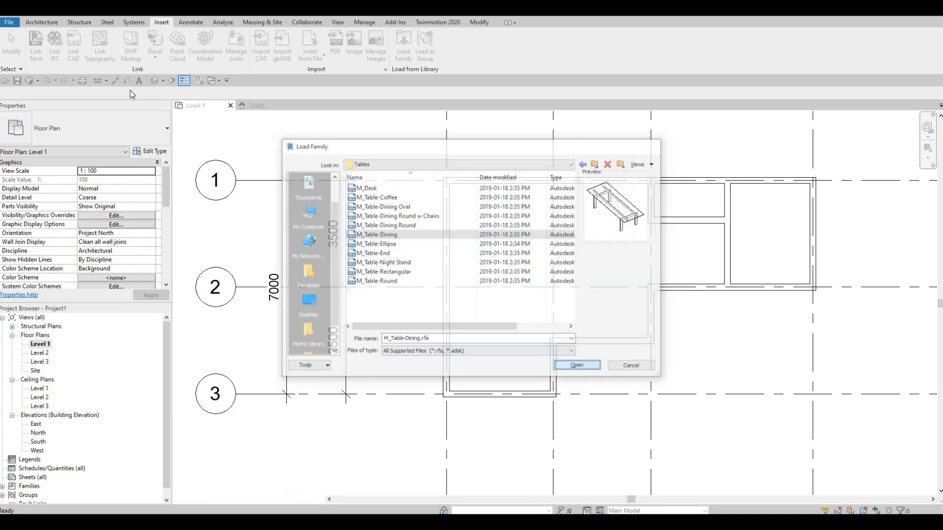
Place an M_Table-Dining 0762 x 2134mm component on Level 1, about 2100 mm from grid B and 3600 mm from grid 1.
click(40, 23)
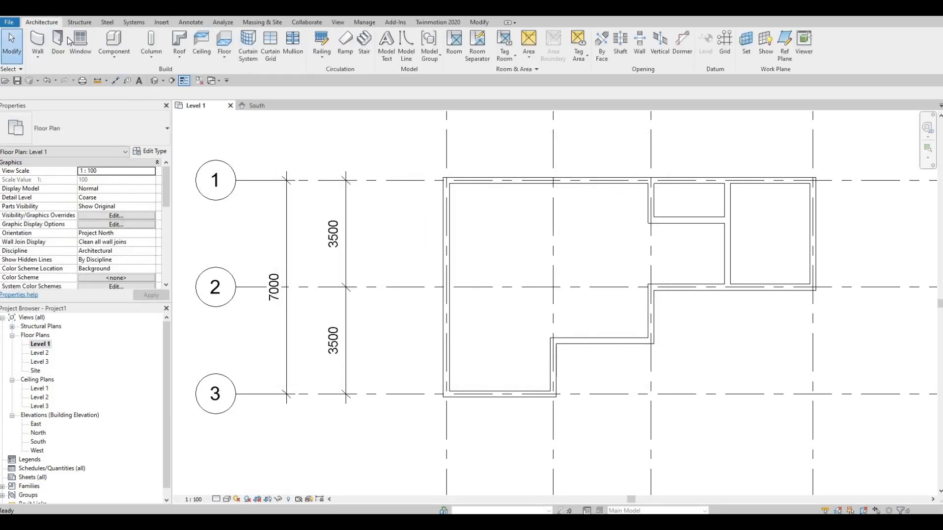
click(114, 41)
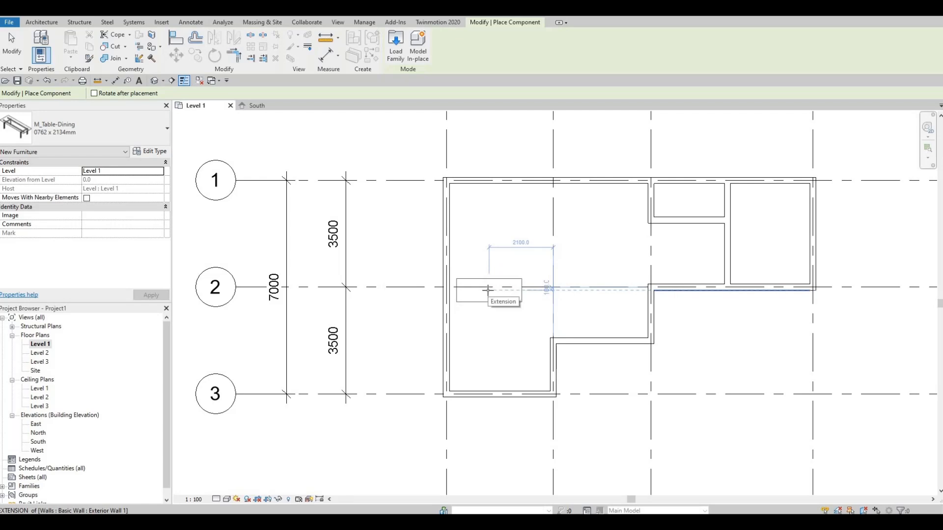
click(511, 221)
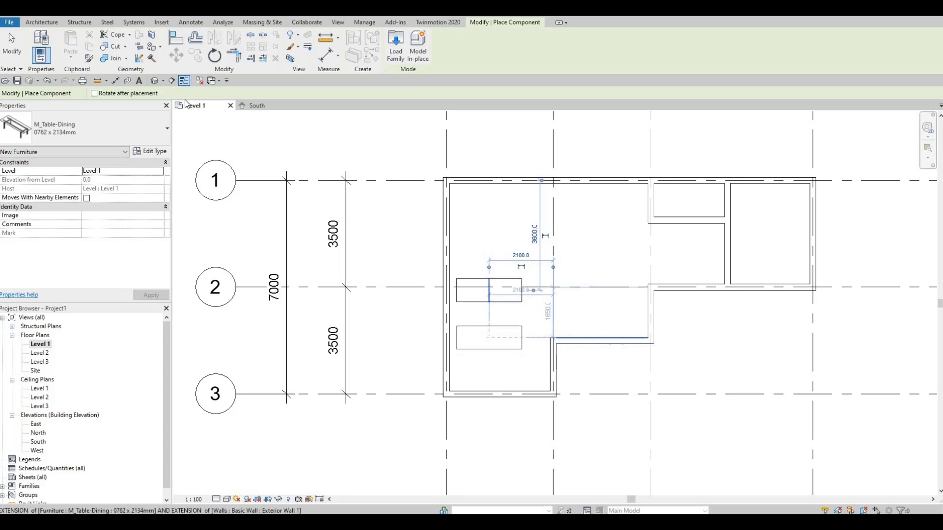
Load the M_Chair-Breuer, M_Chair-Corbu and M_Sofa-Corbu families from the Seating folder of the Canada Furniture library.
click(162, 22)
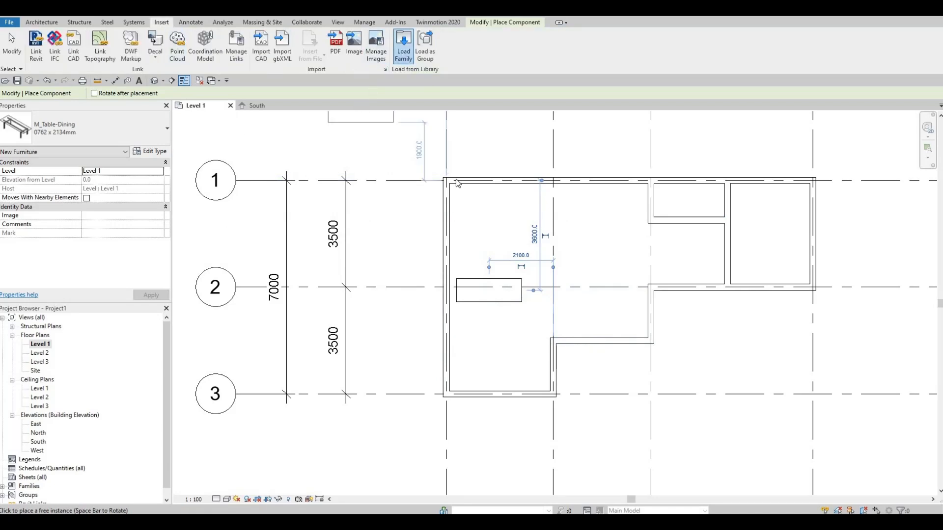
click(403, 45)
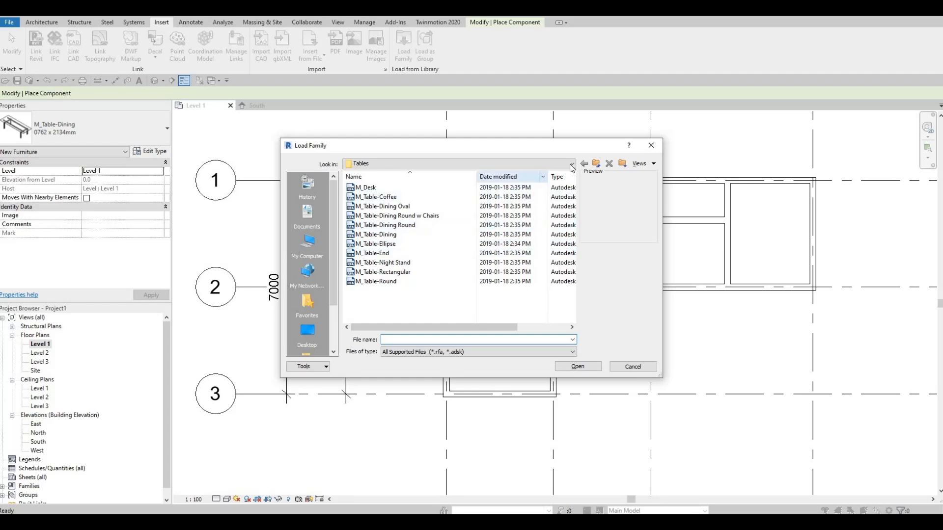
click(571, 164)
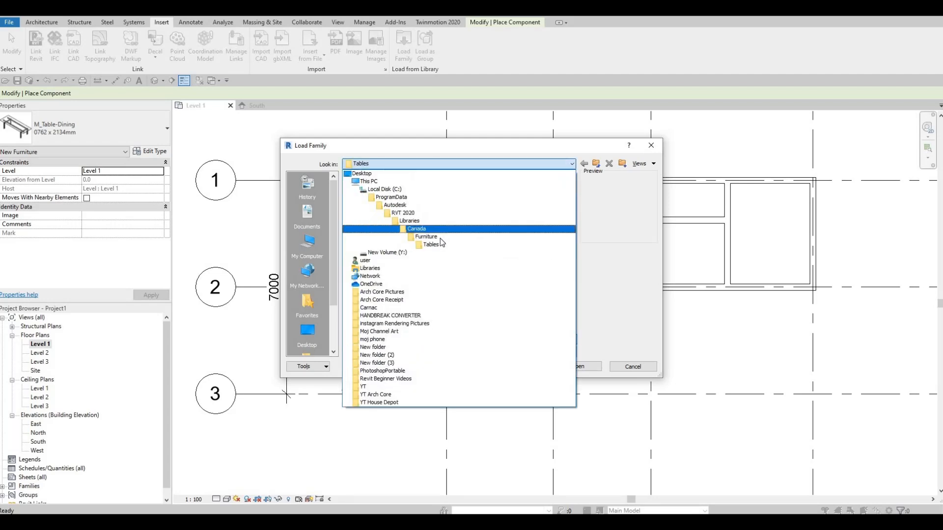
click(440, 238)
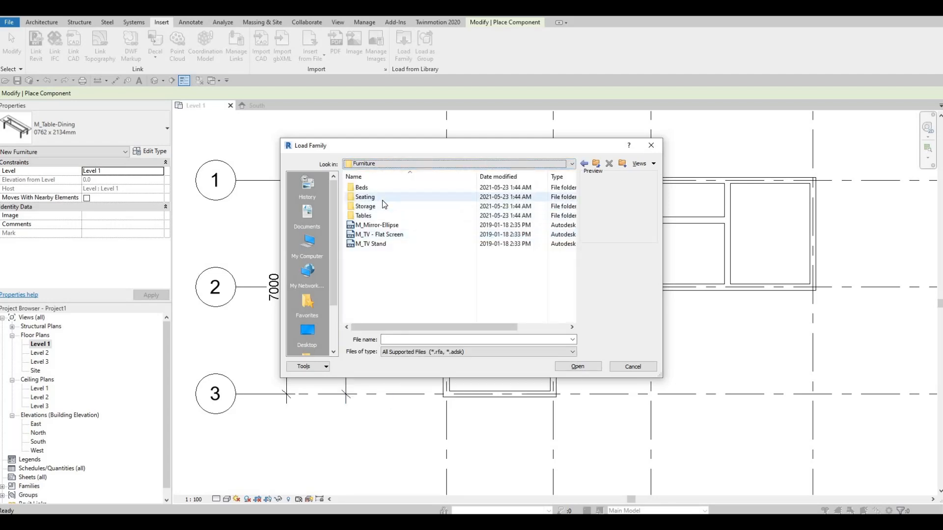
double_click(387, 198)
click(386, 207)
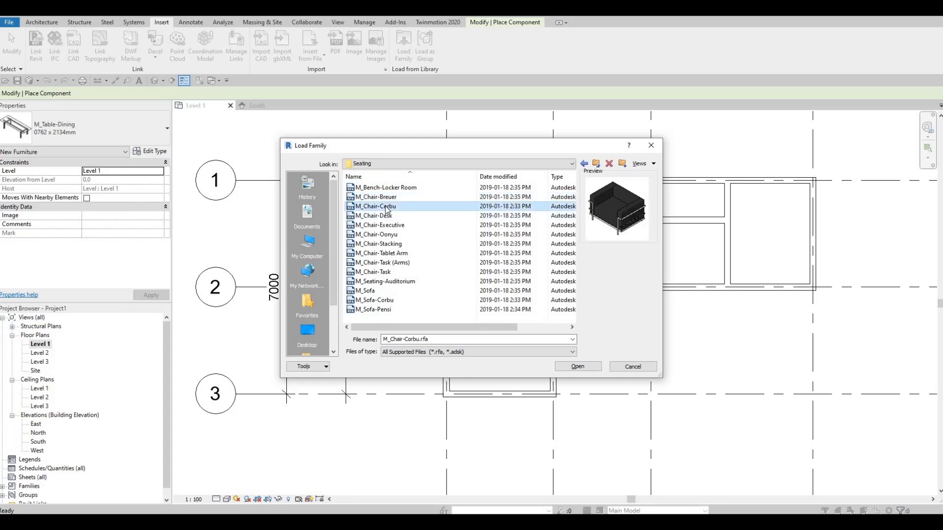
click(386, 199)
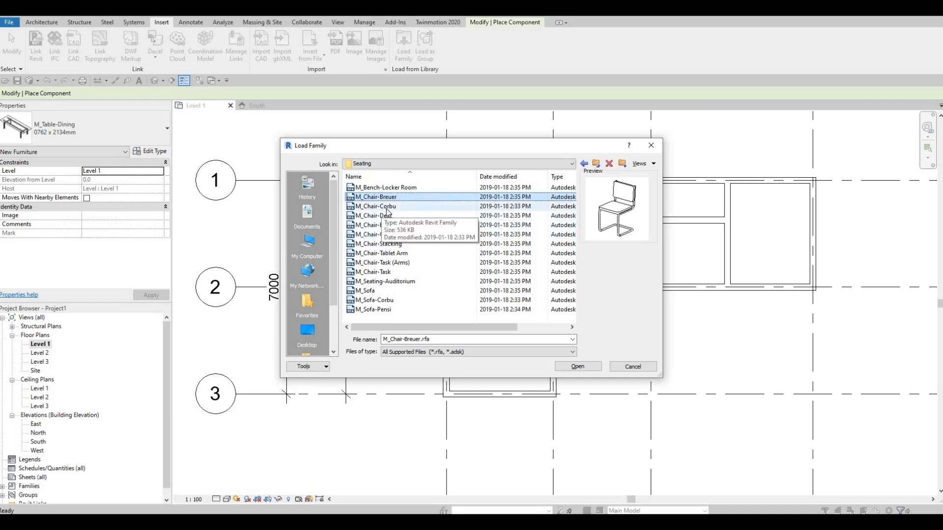
key(Down)
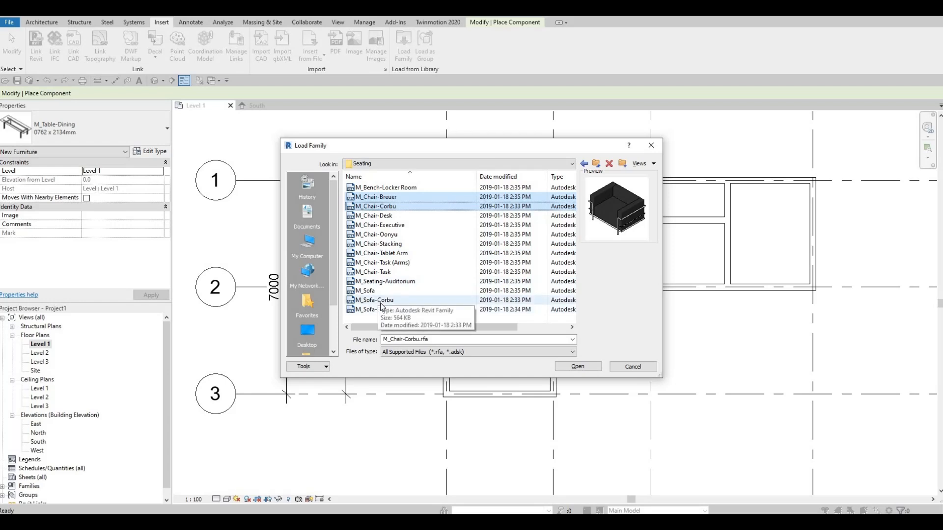
click(381, 303)
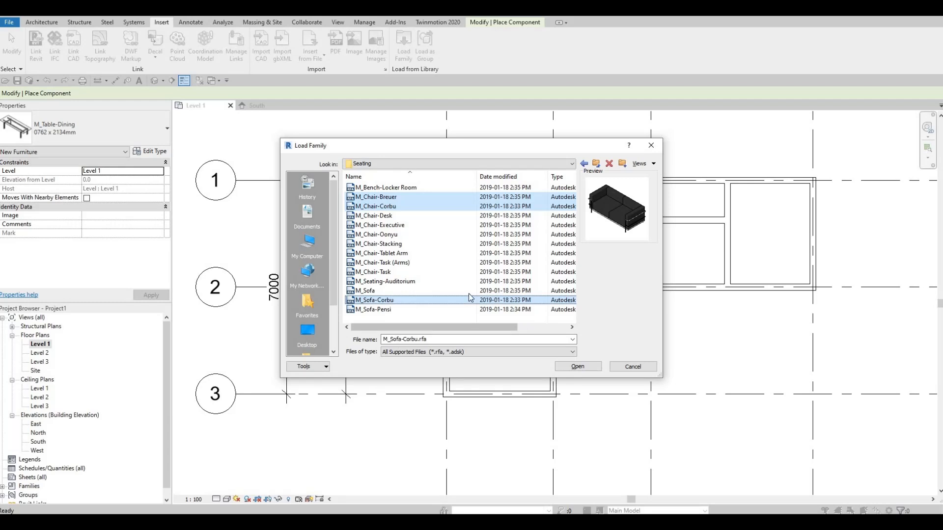
click(586, 368)
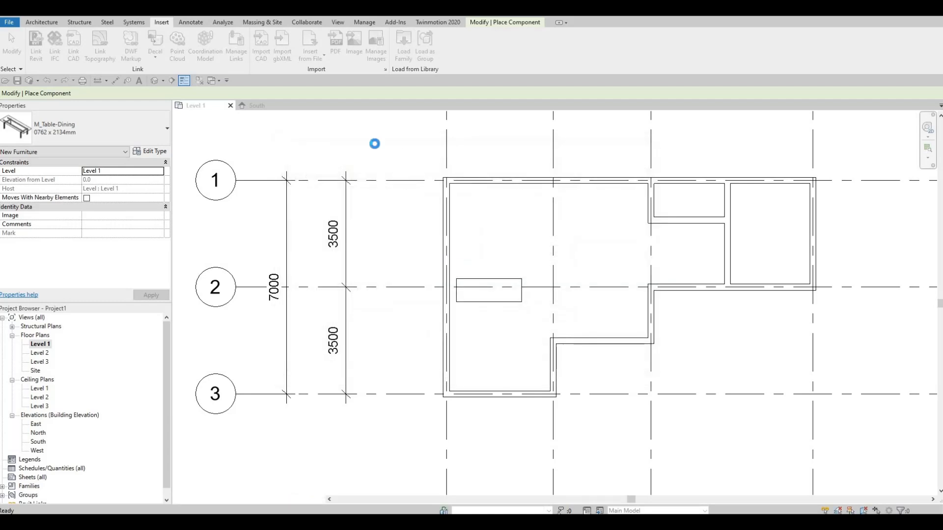
Place a rotated M_Chair-Corbu armchair on Level 1 against the inner side of the wall at grid B, near grid 3.
click(50, 22)
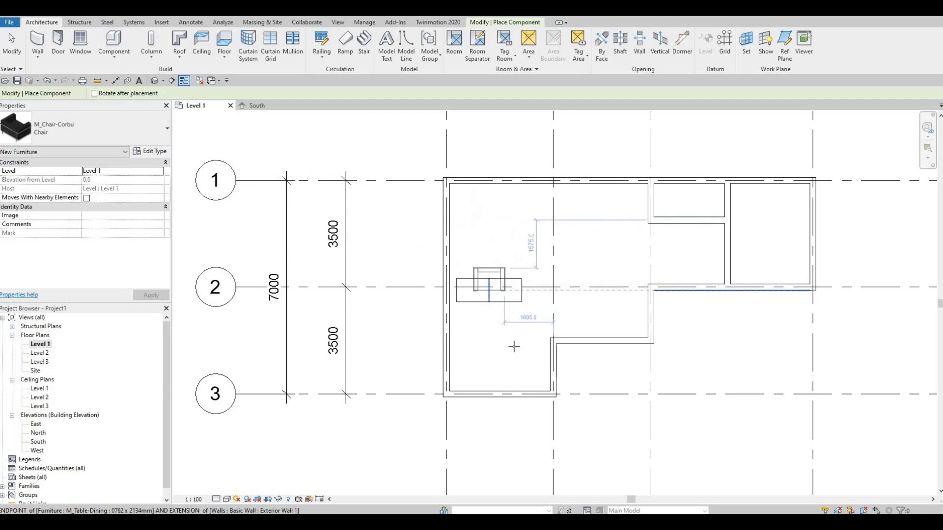
key(space)
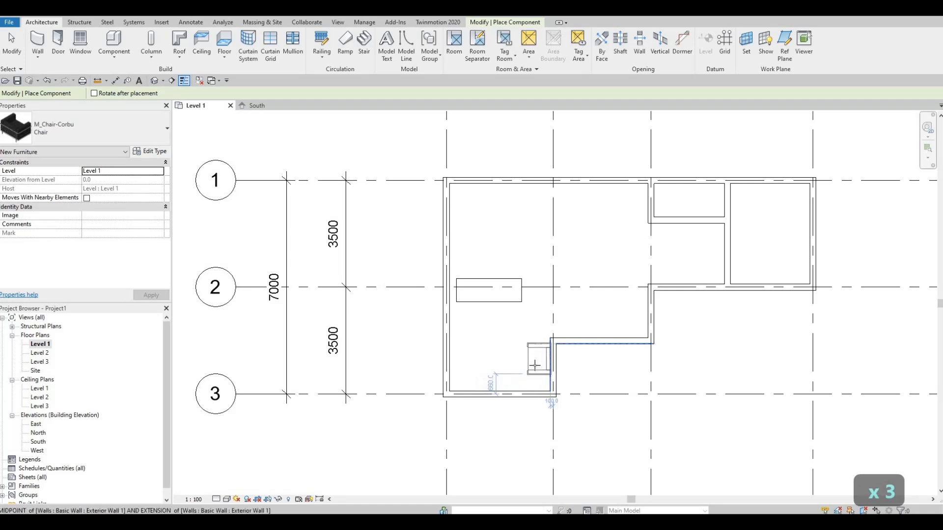
click(536, 363)
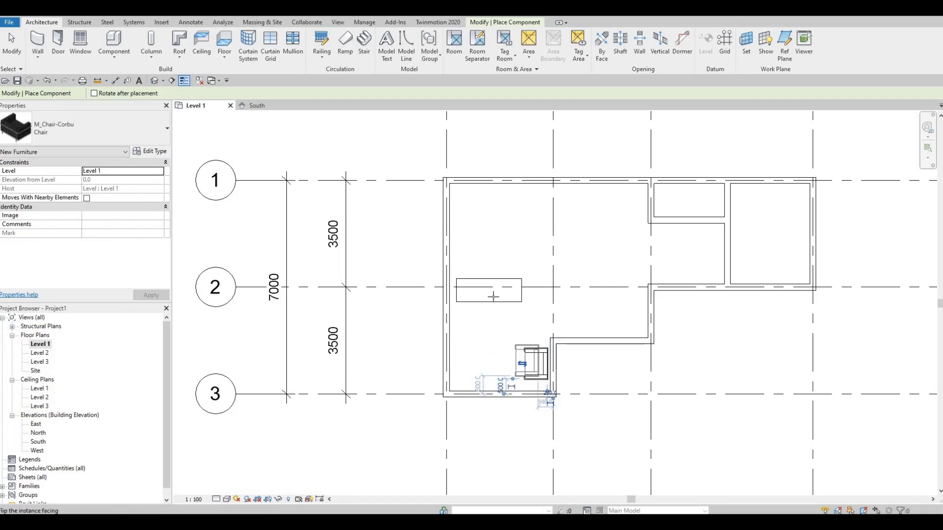
key(Escape)
key(Escape)
Nudge the dining table towards grid 1 until it is 3240 mm from that grid, shifting it slightly towards grid B.
click(498, 281)
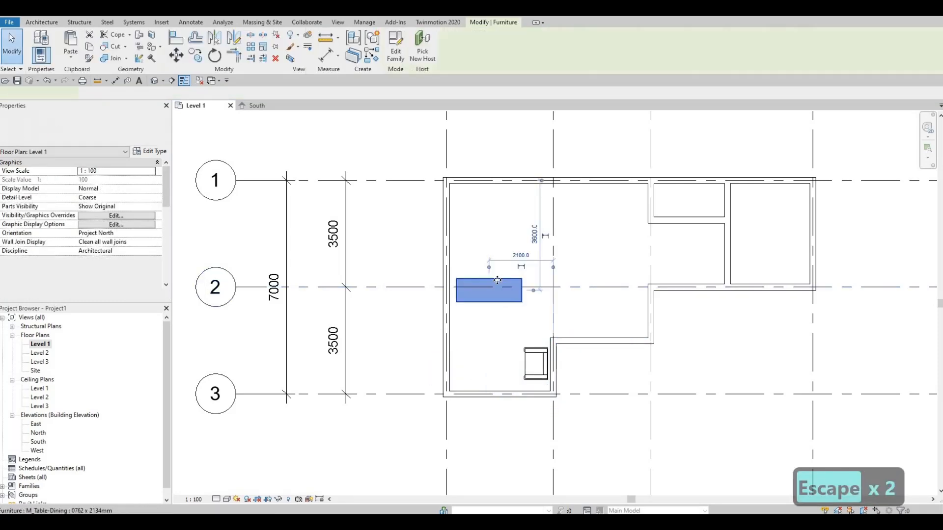
key(Up)
key(Up)
key(Up)
key(Up)
key(Right)
key(Right)
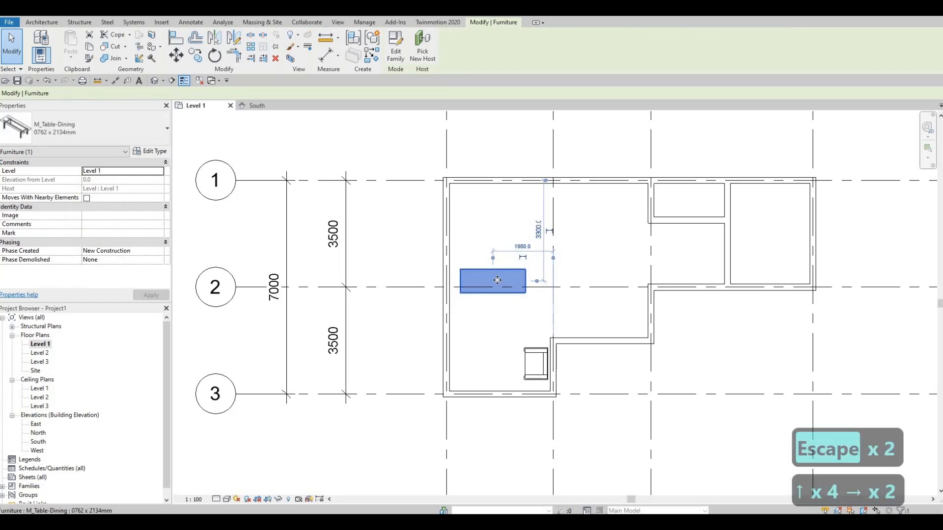
key(Up)
key(Up)
key(Left)
key(Escape)
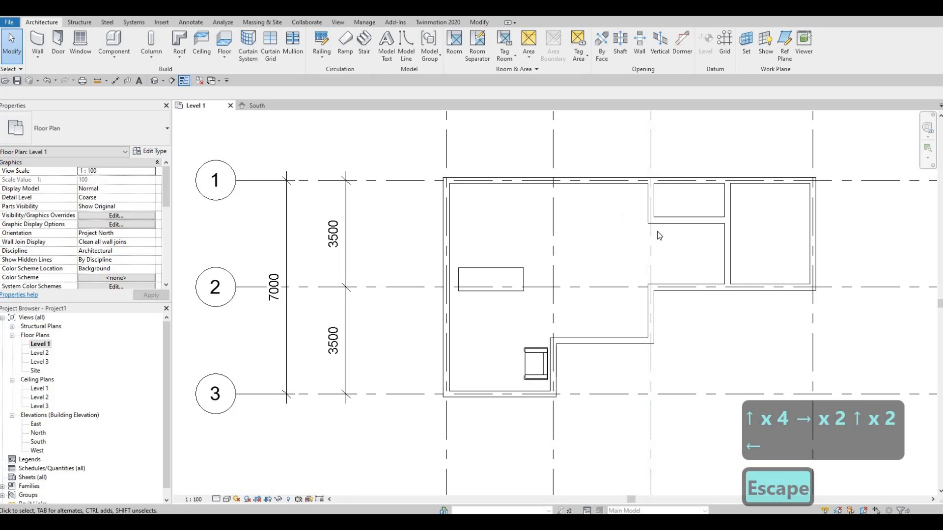
Nudge the dining table further towards grid B until its centre is 1680 mm from that grid.
click(514, 272)
key(Right)
key(Right)
key(Right)
key(Right)
key(Right)
key(Right)
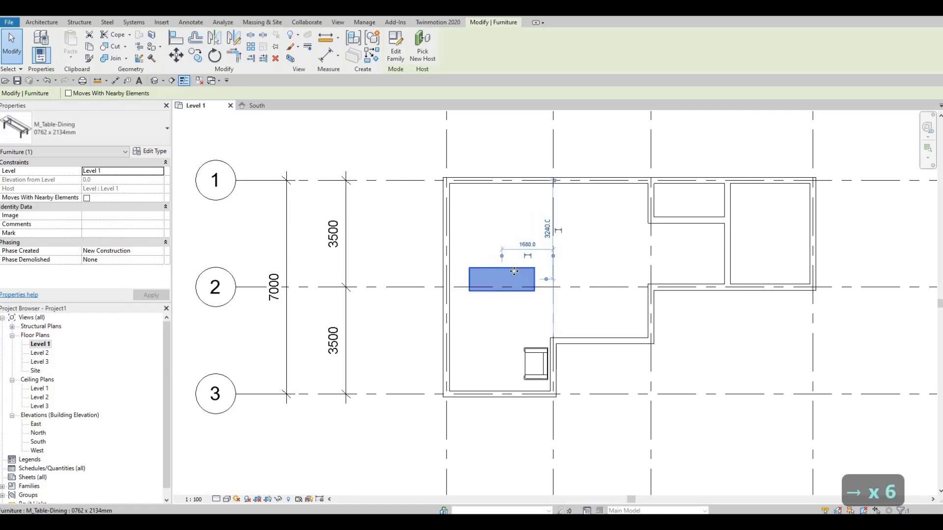
key(Escape)
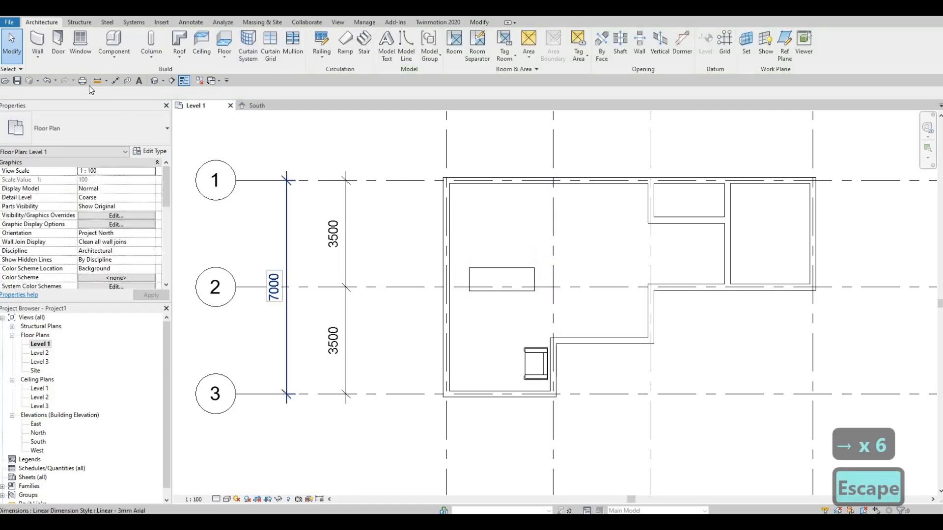
Place two M_Chair-Breuer chairs along the table's long side facing grid 3, about 2400 mm and 1200 mm from grid B.
click(118, 41)
click(74, 128)
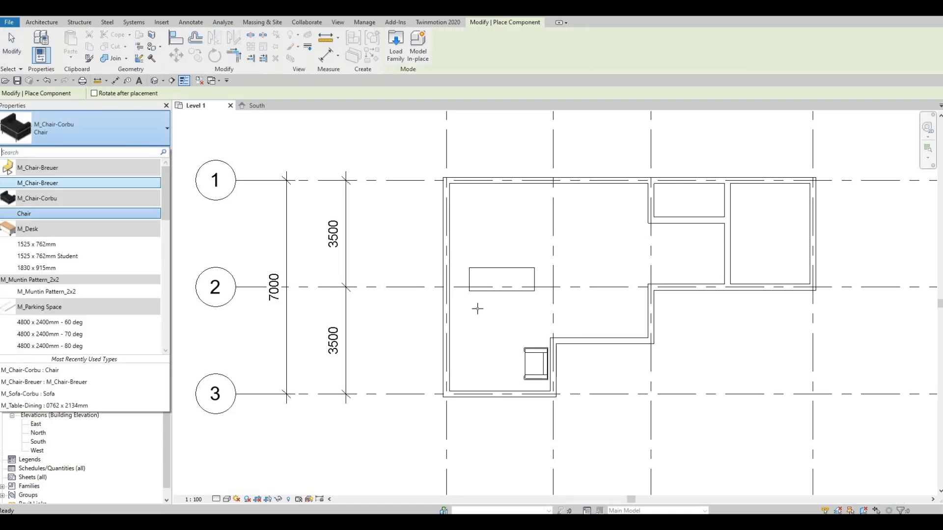
click(75, 183)
scroll(479, 297, up, 2)
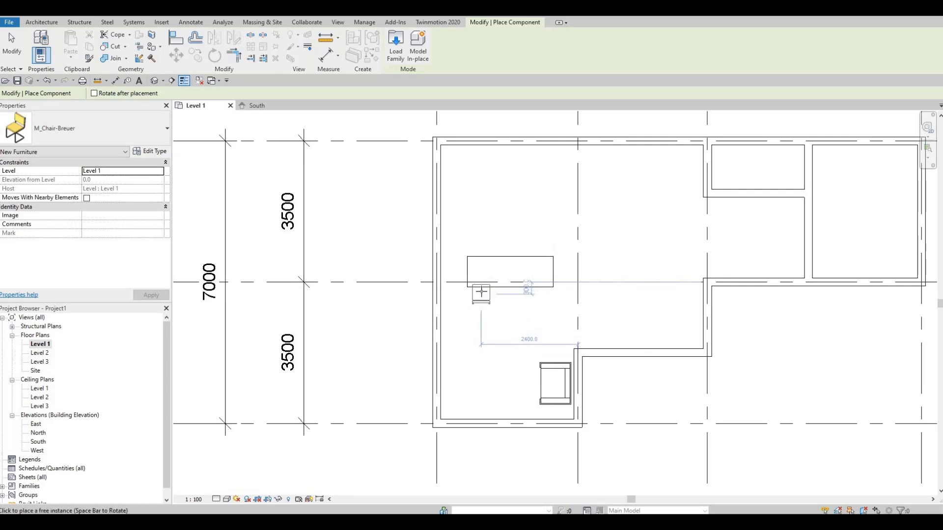
click(483, 290)
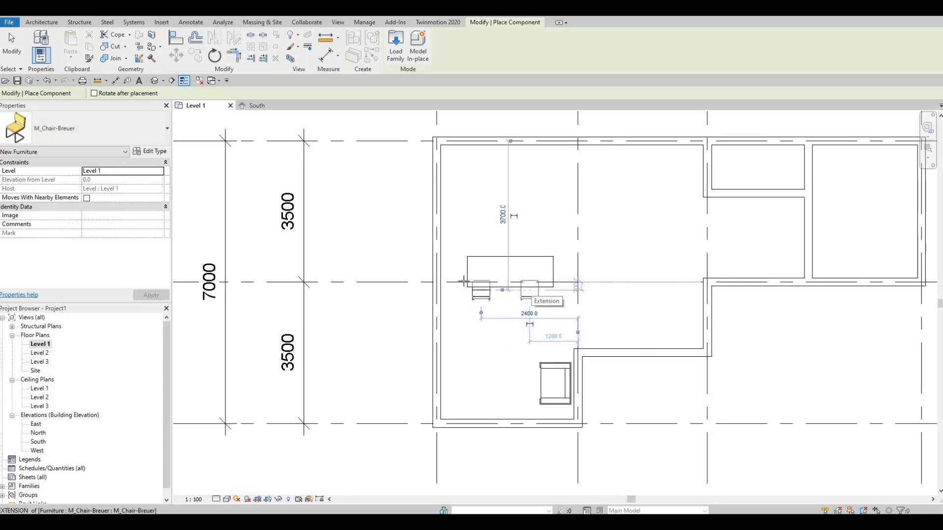
click(530, 290)
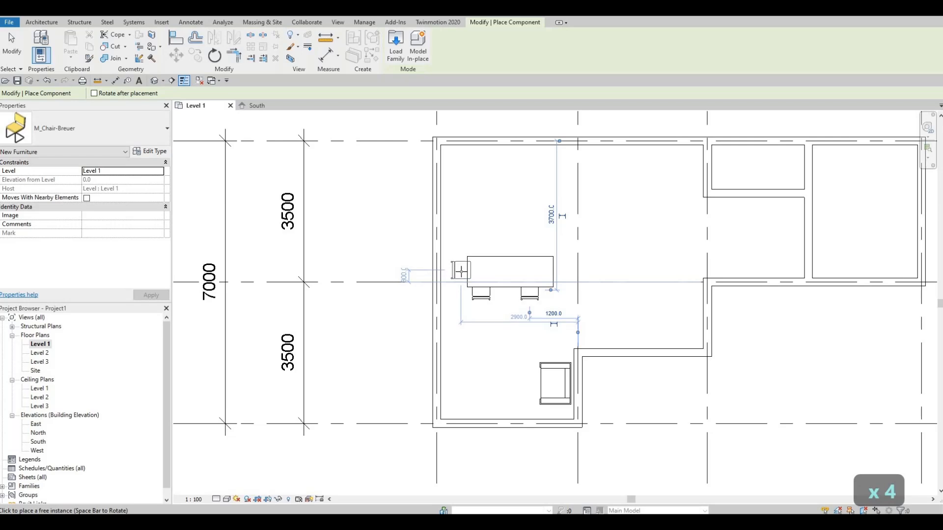
Place a rotated M_Chair-Breuer chair at the midpoint of the table's short end nearest grid A.
scroll(461, 271, up, 2)
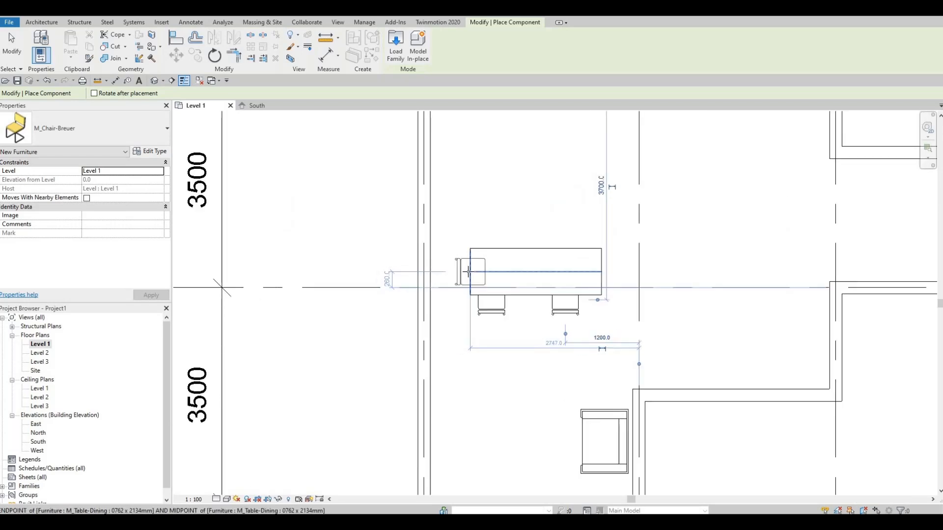
click(468, 271)
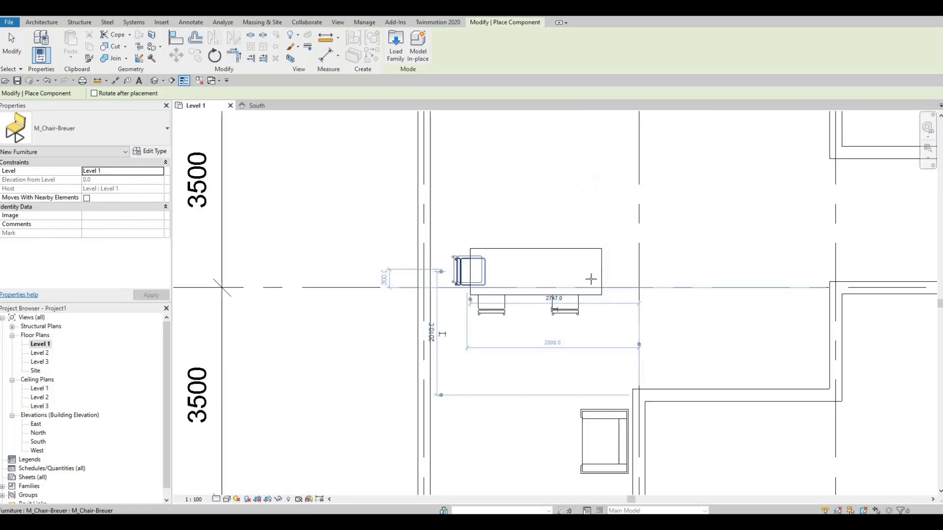
key(Escape)
key(Escape)
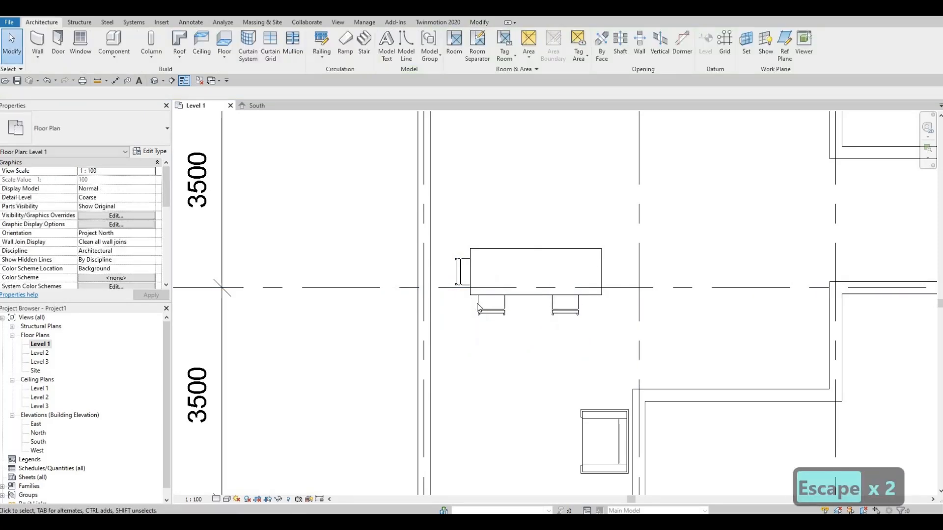
drag(460, 286, 459, 284)
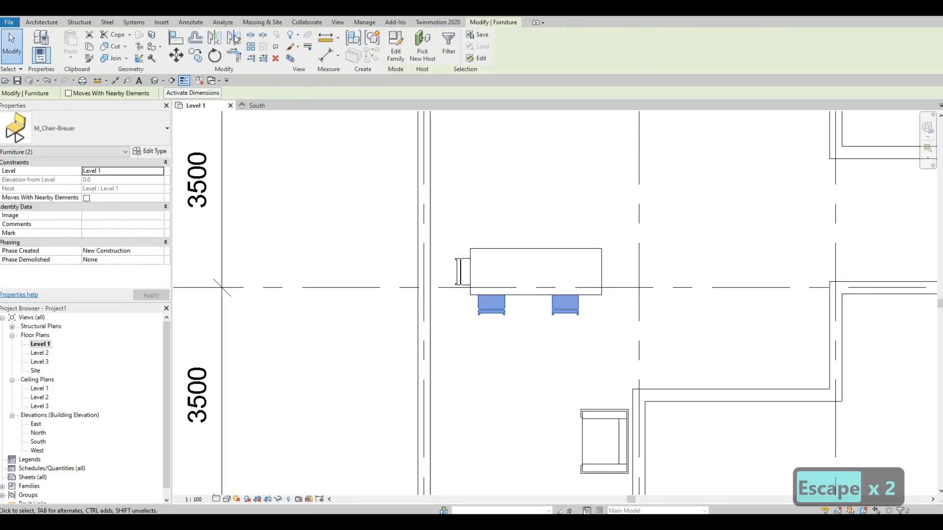
click(235, 39)
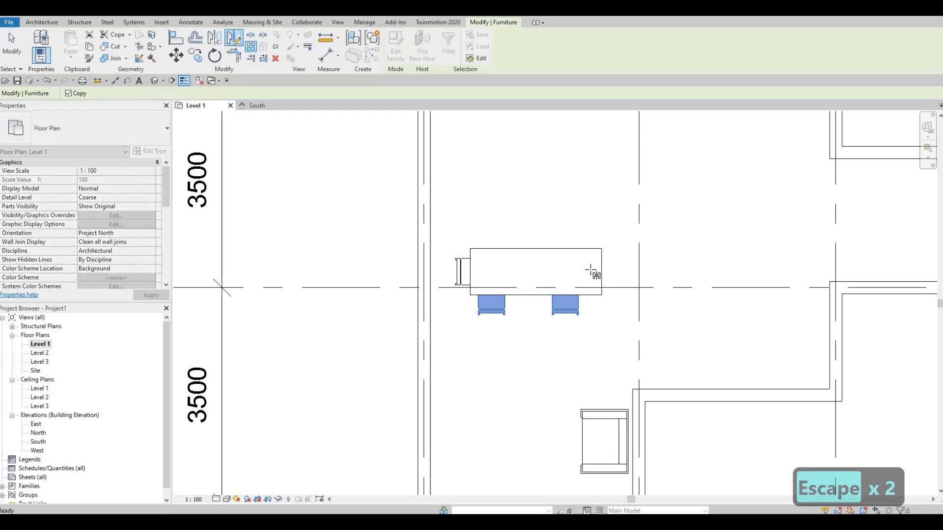
key(Escape)
key(Escape)
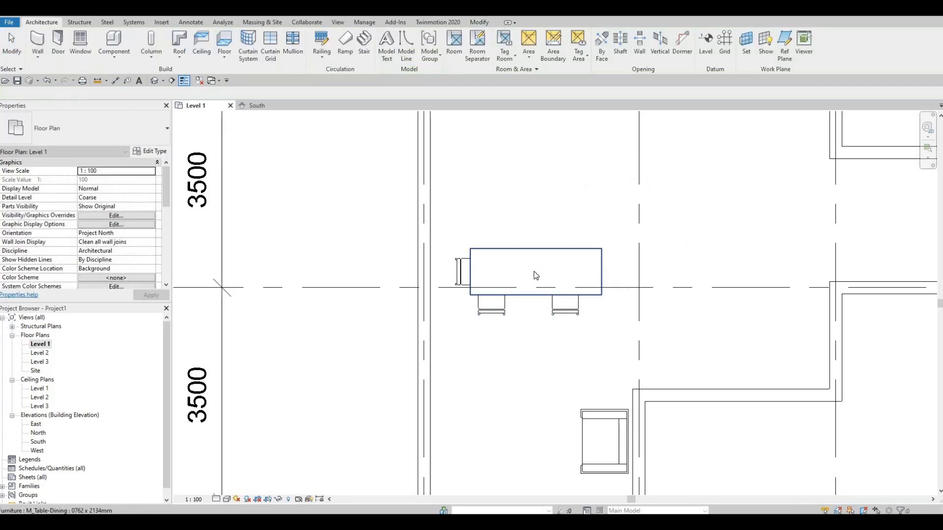
click(558, 284)
key(Escape)
key(Escape)
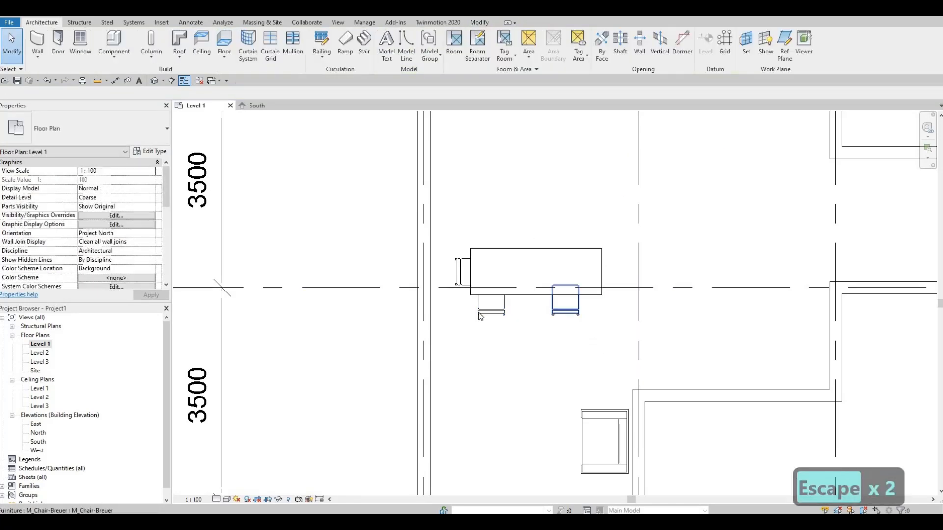
Mirror a copy of the two long-side chairs across the dining table's lengthwise centre axis.
key(m)
key(m)
click(604, 278)
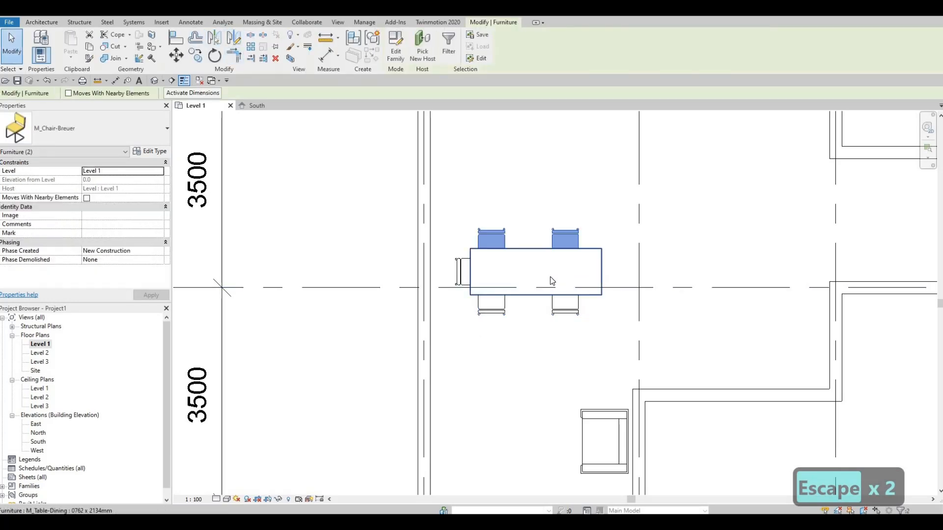
key(Escape)
key(Escape)
Mirror a copy of the end chair across the dining table's crosswise centre axis to the opposite short end.
click(464, 272)
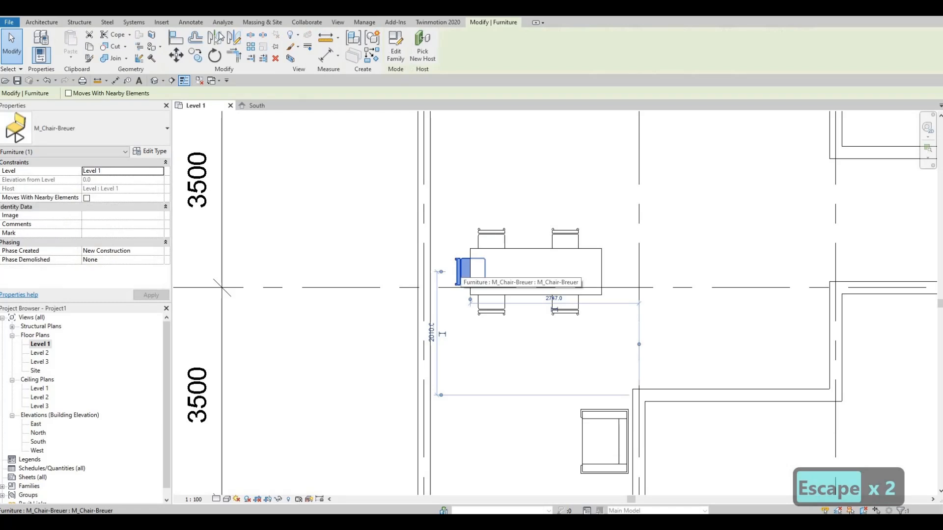
key(m)
key(m)
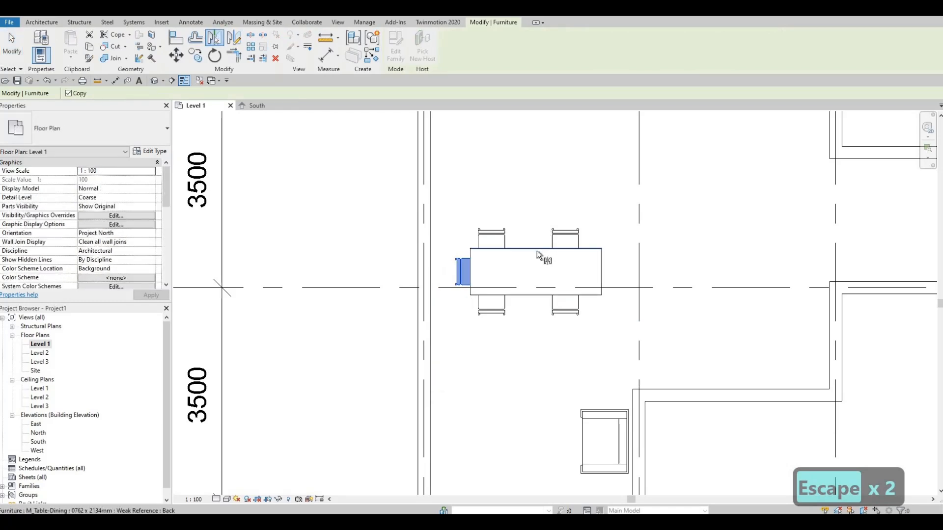
click(565, 266)
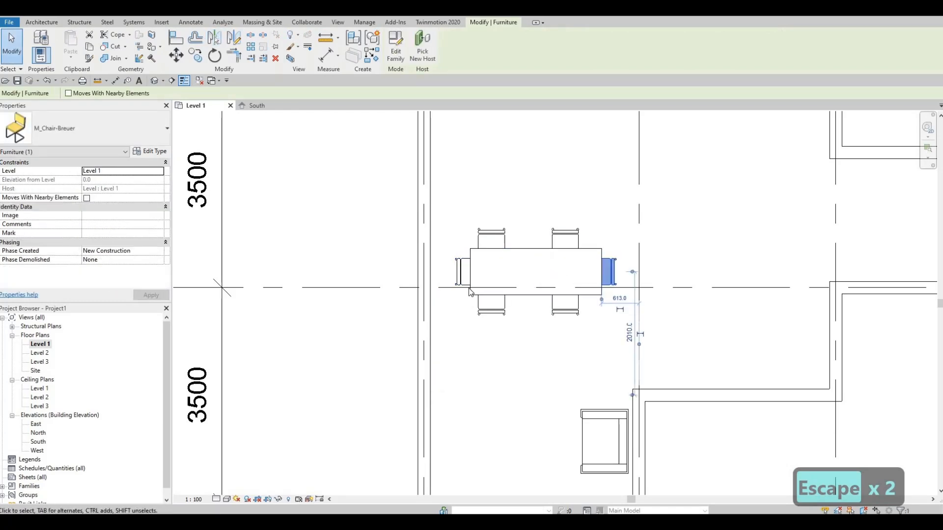
key(Escape)
Nudge the facing pair of long-side chairs nearest grid A toward the middle of the dining table.
scroll(517, 283, down, 2)
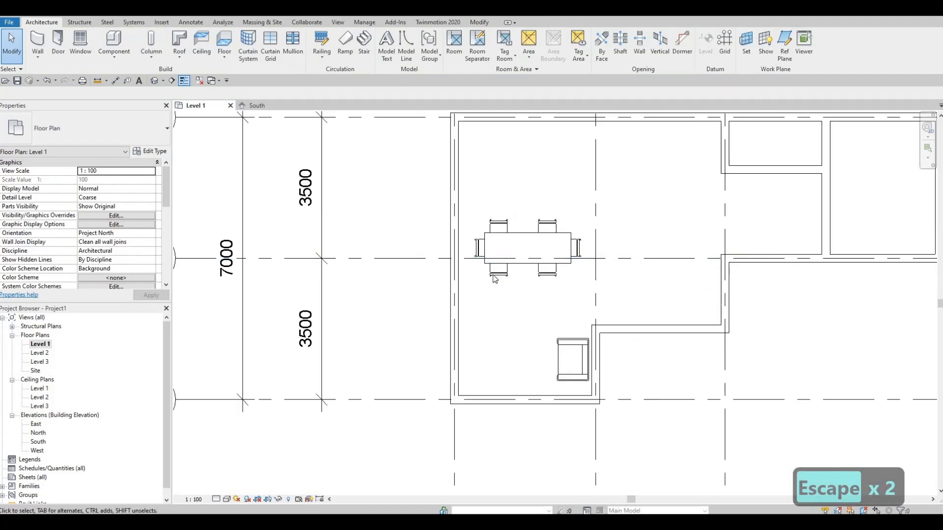
scroll(494, 279, up, 2)
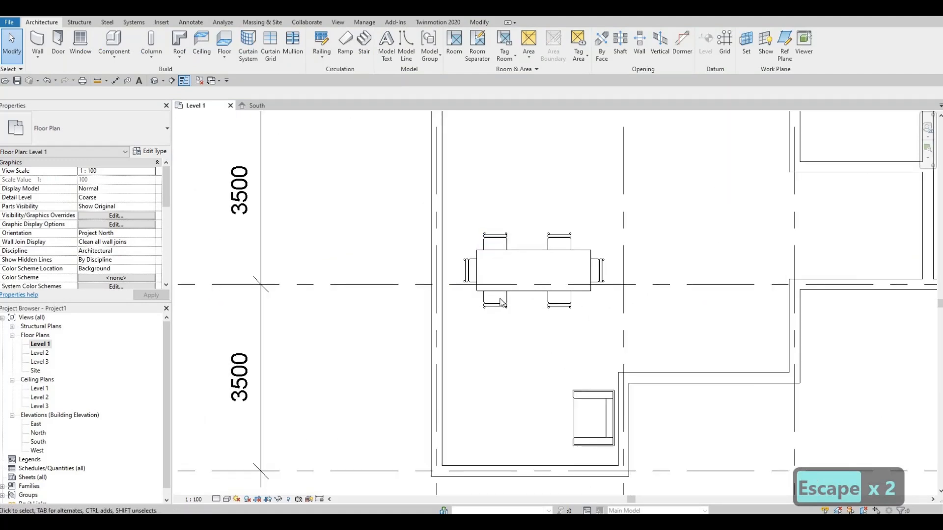
click(495, 242)
ctrl+click(495, 299)
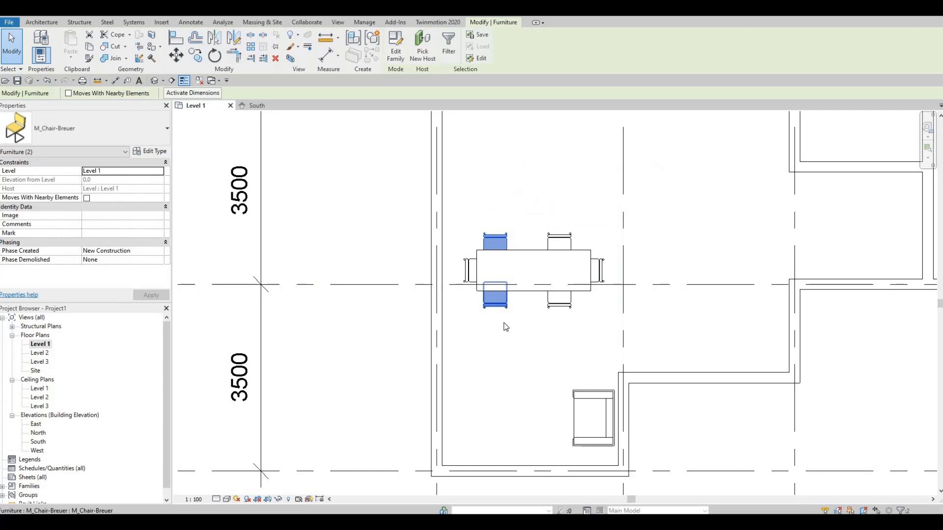
key(Right)
key(Right)
key(Right)
key(Right)
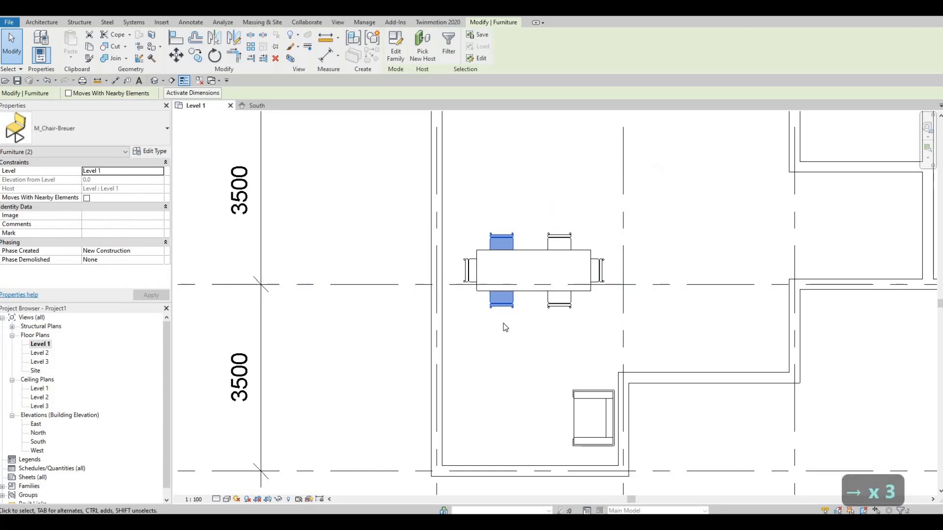
key(Escape)
Nudge the facing pair of long-side chairs nearest grid B toward the middle of the dining table.
click(558, 243)
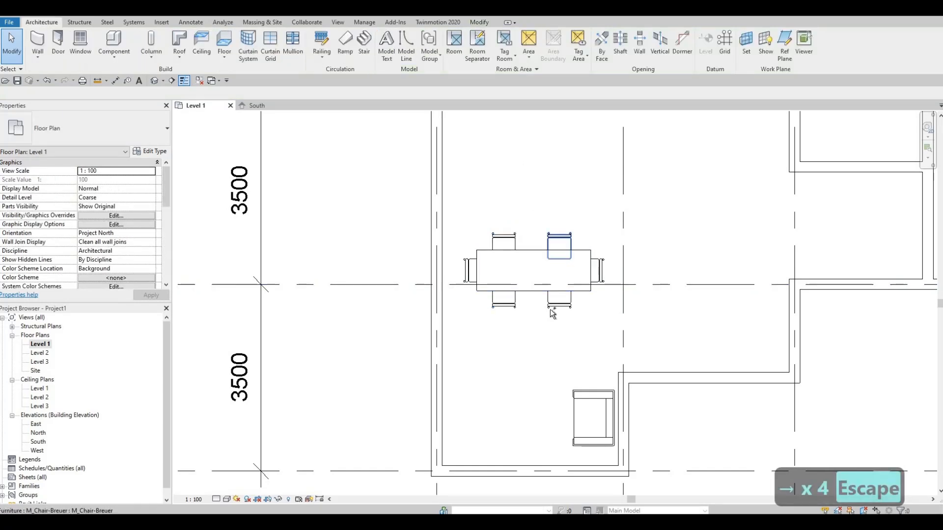
ctrl+click(550, 305)
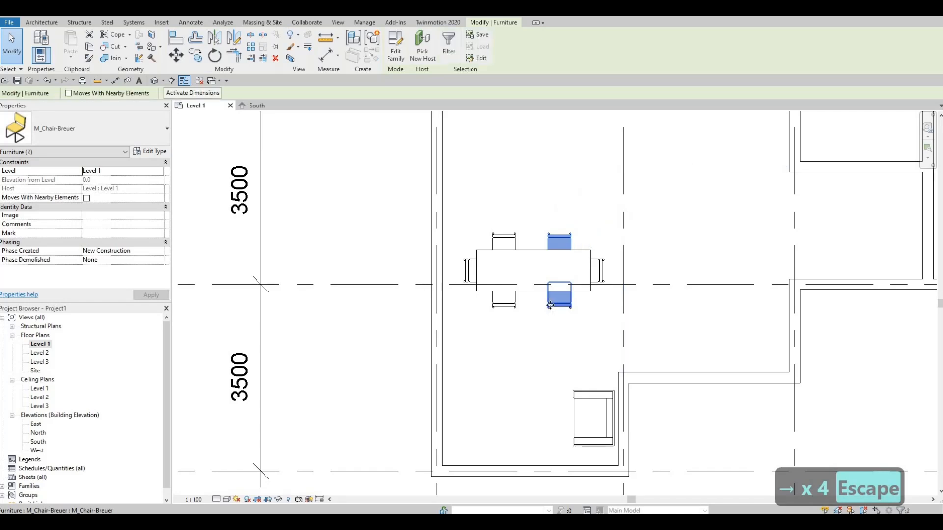
key(Left)
key(Left)
key(Left)
key(Left)
key(Escape)
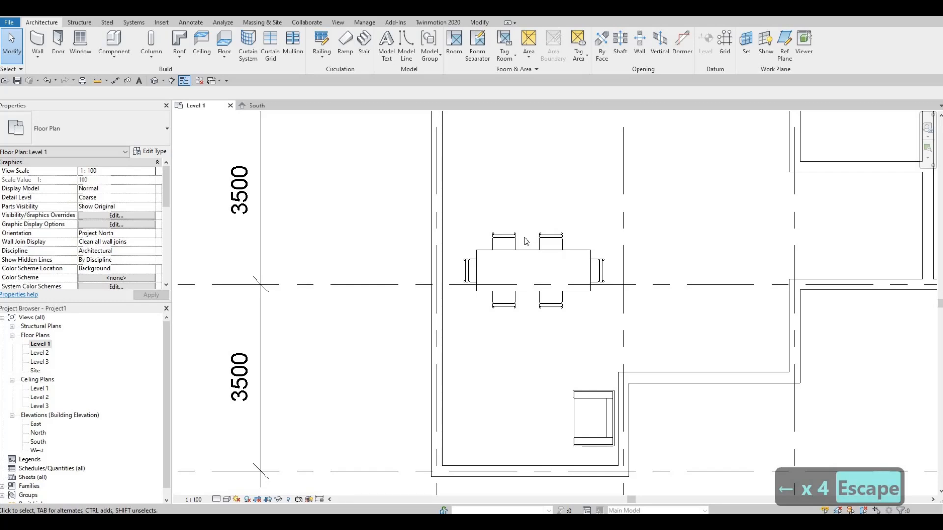
Fine-tune the chair spacing by nudging each facing pair of long-side chairs one increment toward grid B.
key(Escape)
click(505, 241)
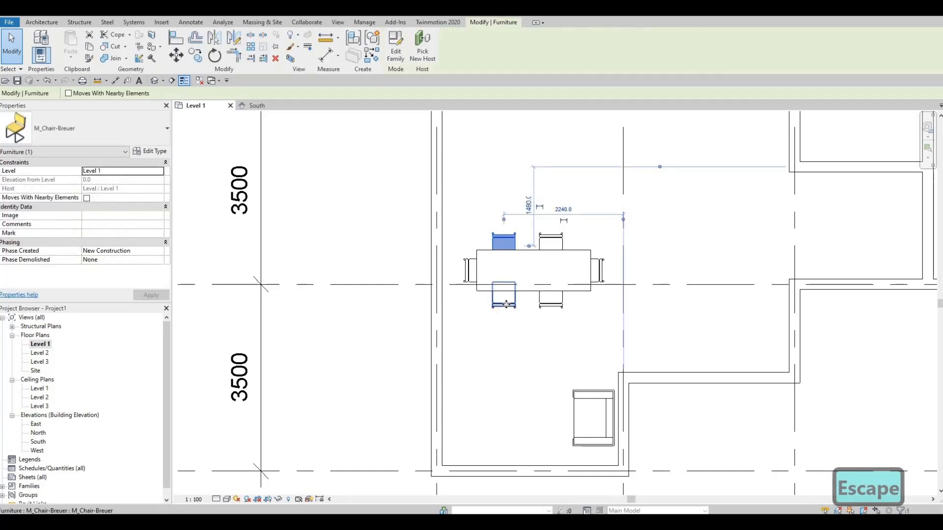
key(Escape)
key(Escape)
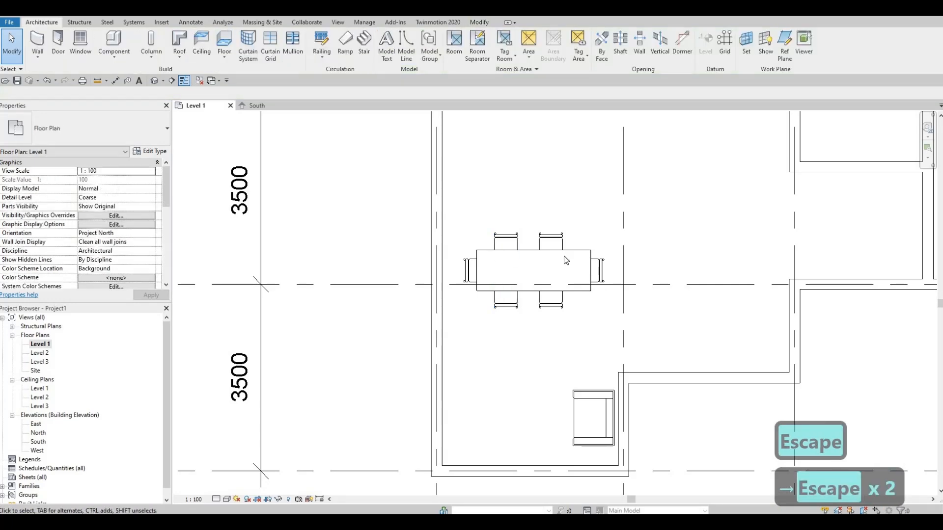
click(551, 241)
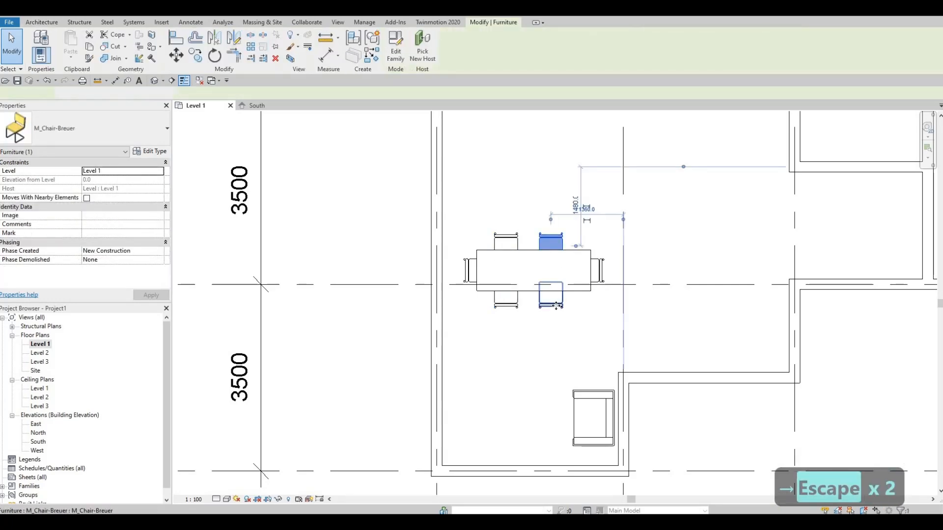
key(Escape)
key(Escape)
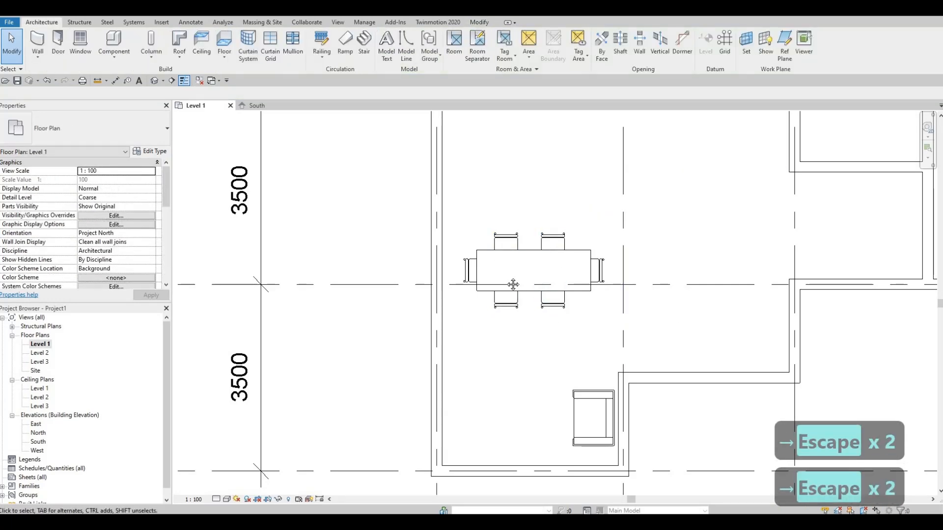
Place a rotated M_Sofa-Corbu sofa parallel to the dining table, between the table and the armchair's corner of the room.
scroll(573, 150, down, 1)
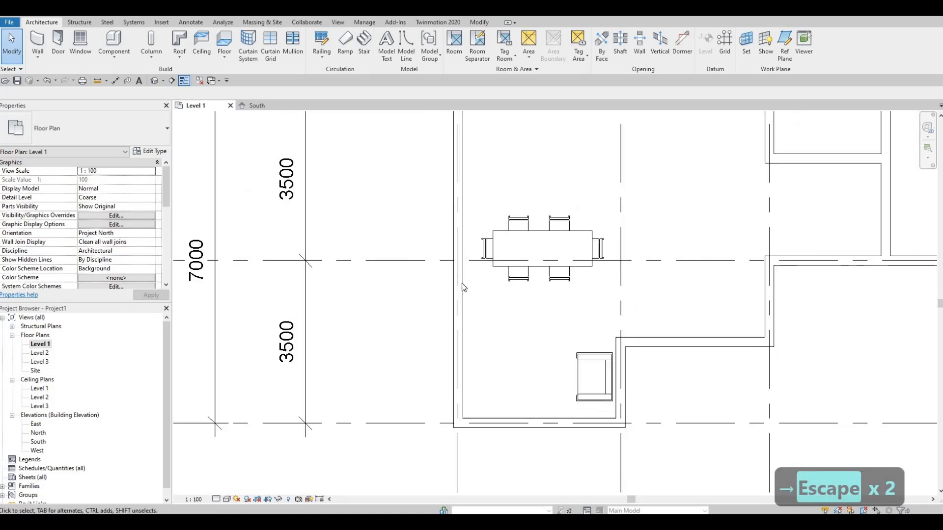
click(121, 45)
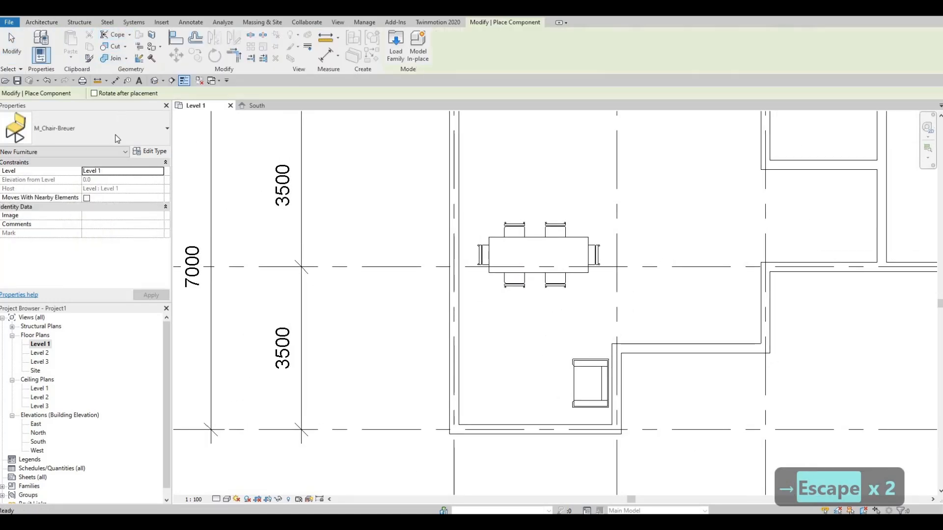
click(117, 139)
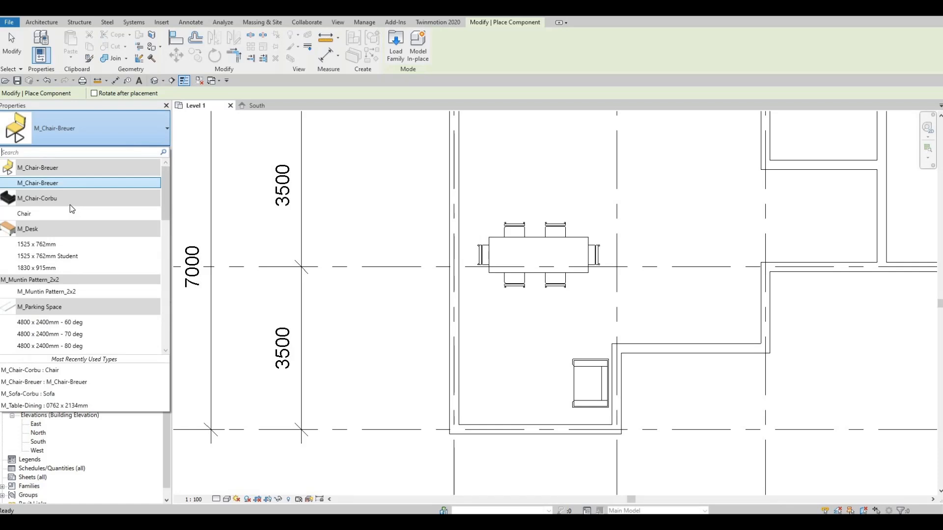
scroll(62, 212, down, 10)
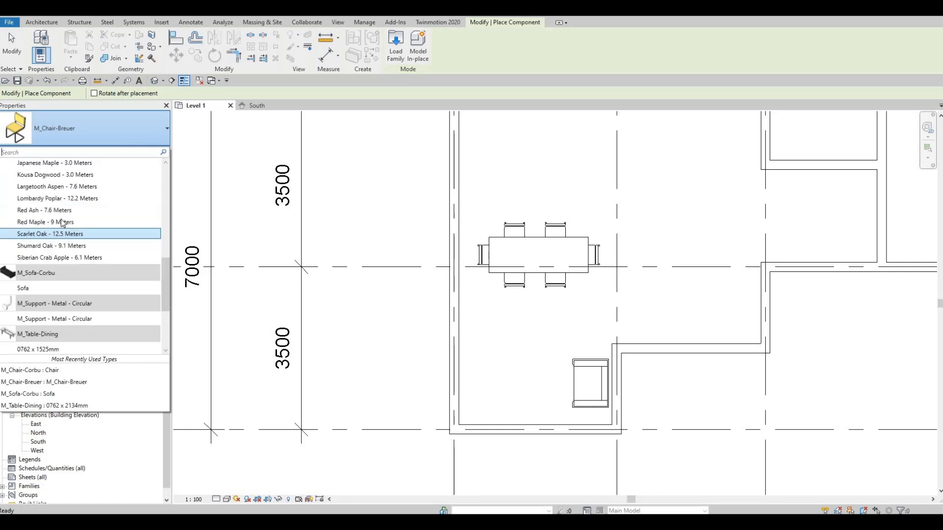
scroll(62, 222, down, 3)
click(23, 210)
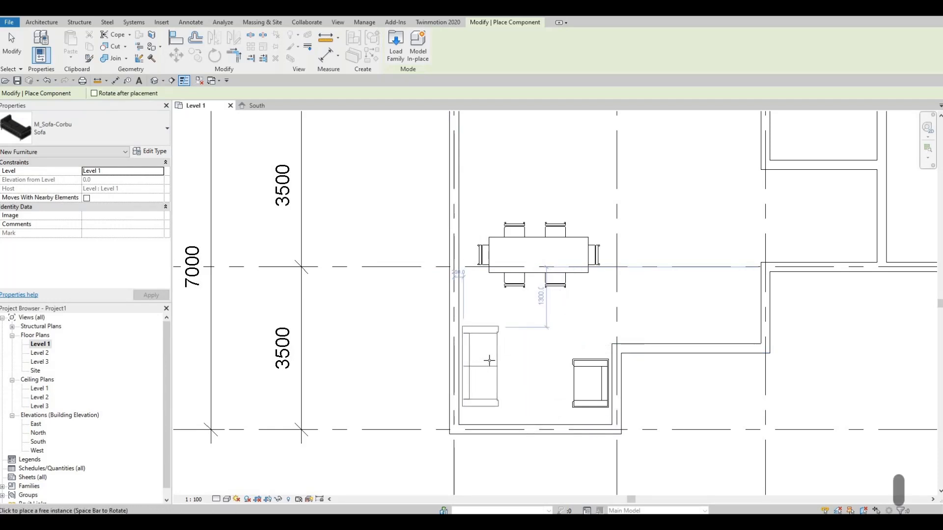
key(space)
key(space)
key(space)
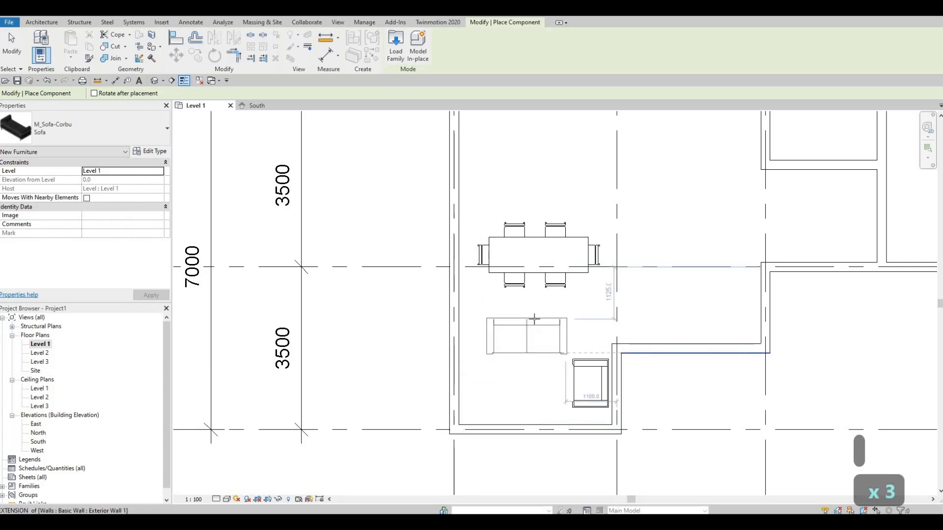
click(534, 314)
key(Escape)
middle_drag(478, 241, 456, 299)
key(Escape)
key(Escape)
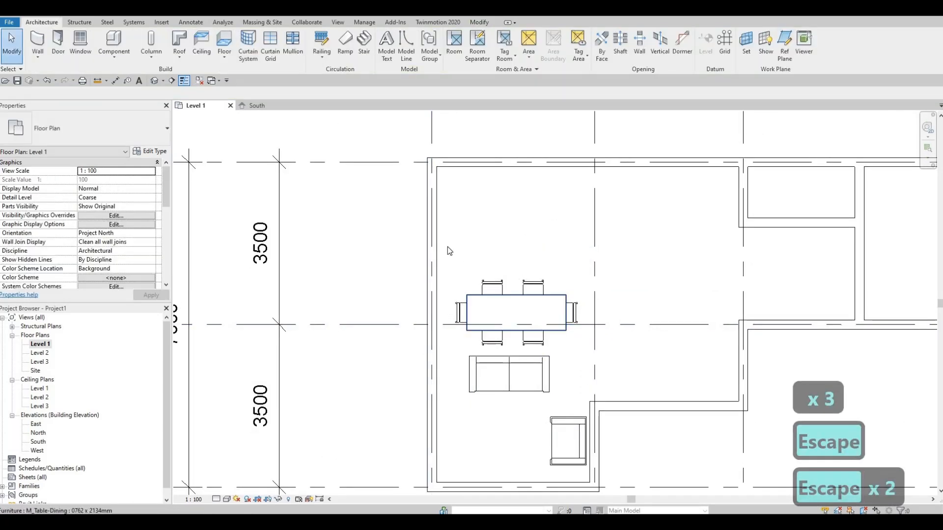
Nudge the dining table together with its six chairs toward the grid A wall and slightly toward the sofa.
middle_drag(448, 251, 432, 244)
drag(432, 243, 566, 325)
key(shift+Left)
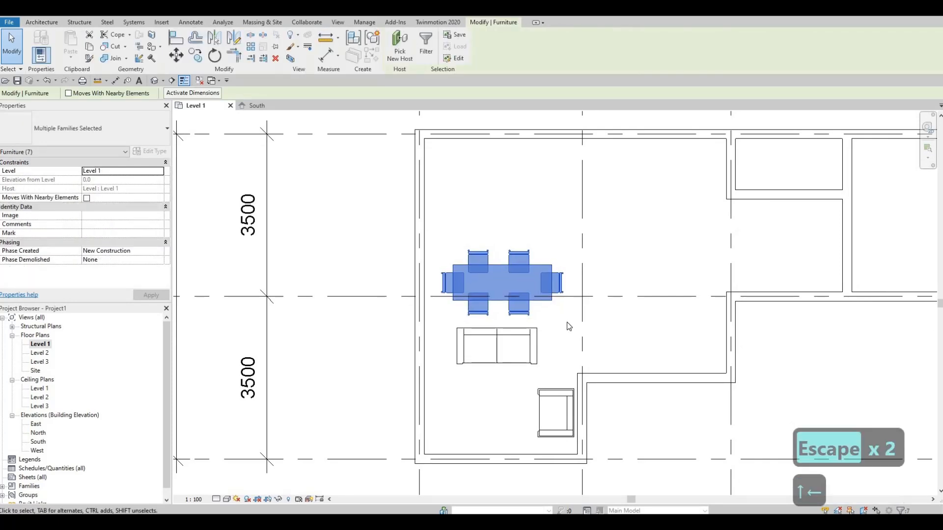
key(Left)
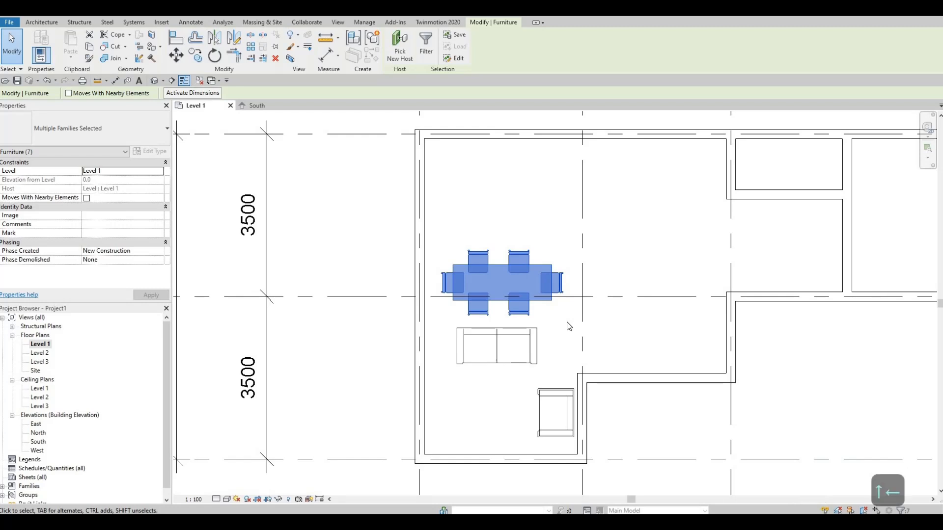
key(Up)
key(Left)
key(Down)
key(Left)
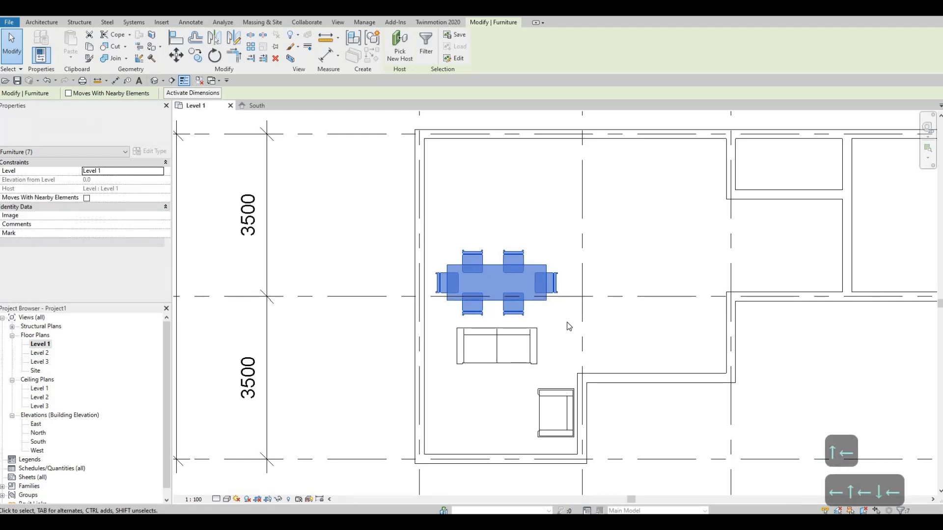
key(Down)
key(Escape)
key(Escape)
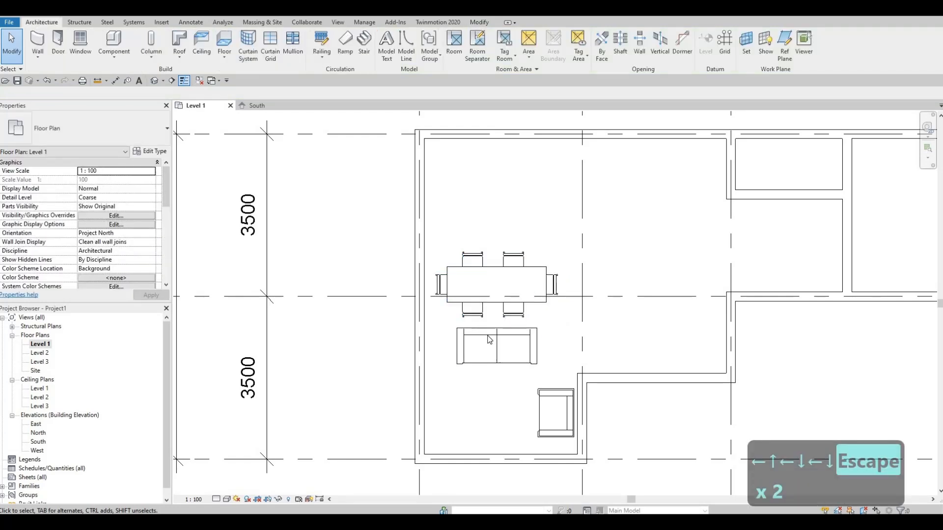
Nudge the sofa toward the grid A wall and slightly away from the dining table, leaving about 1160 mm to grid B.
click(489, 339)
key(Left)
key(Down)
key(Down)
key(Left)
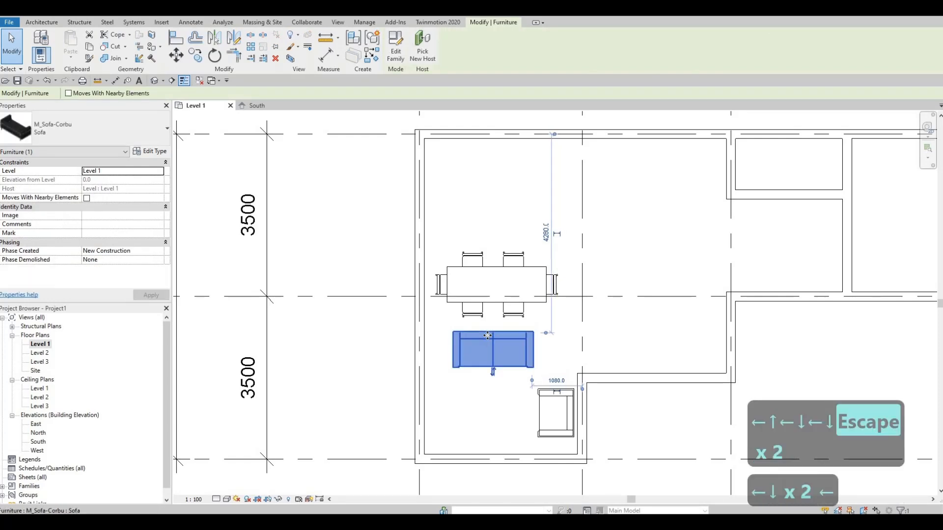
key(Left)
key(Up)
key(Left)
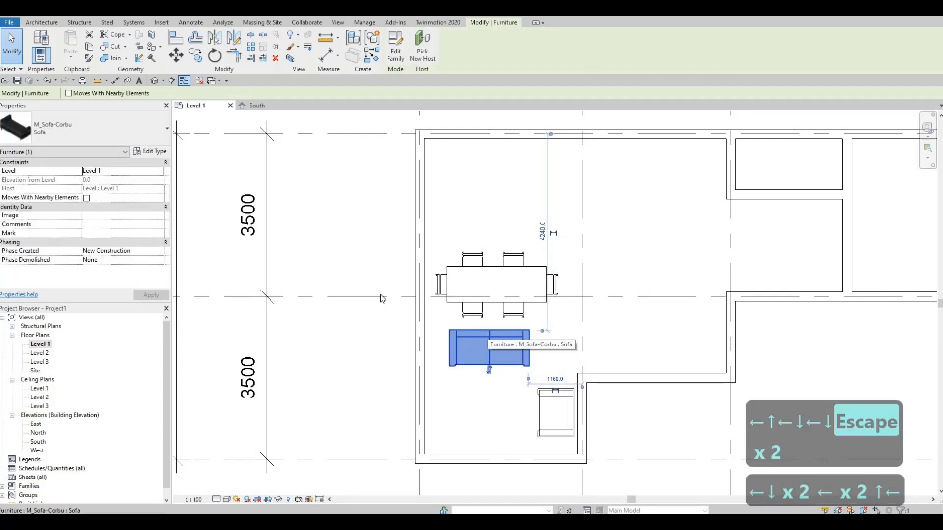
key(Escape)
Load the M_Table-Coffee family from the library's Furniture > Tables folder.
click(167, 22)
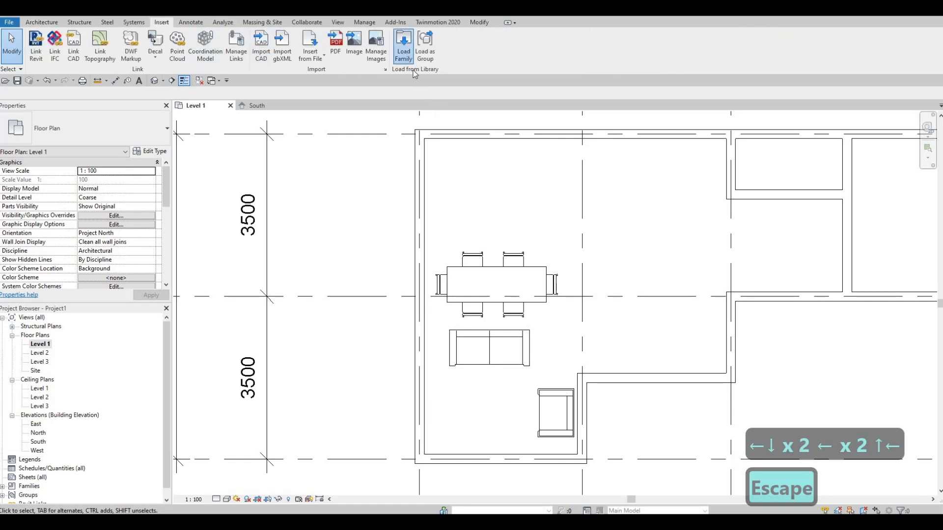
click(405, 51)
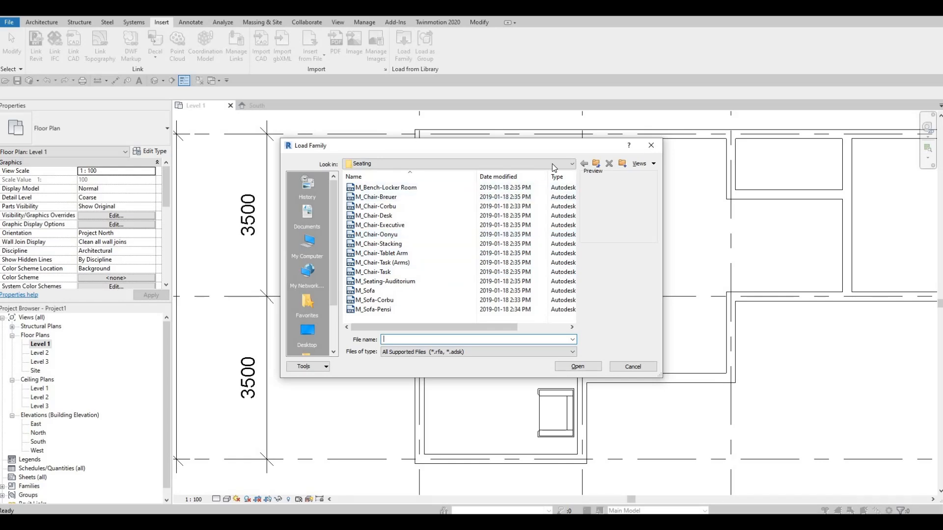
click(456, 163)
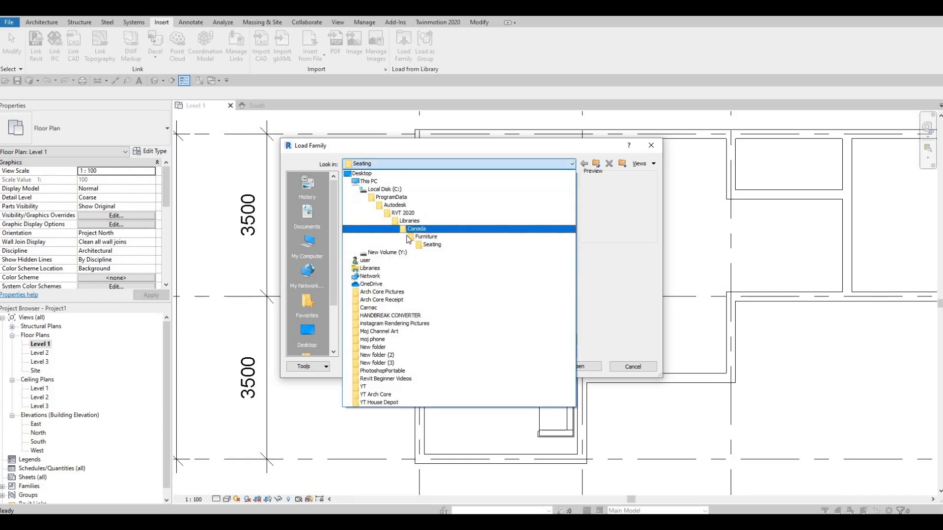
click(381, 235)
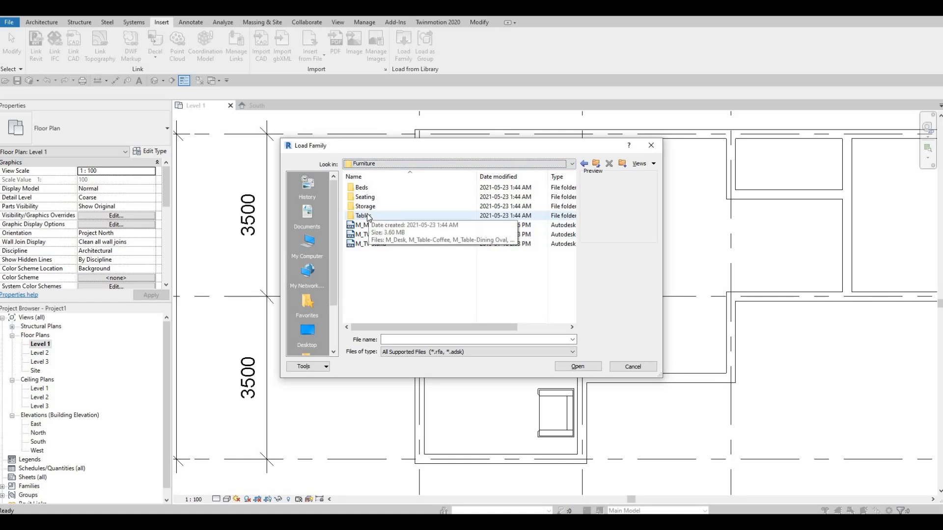
click(368, 216)
double_click(368, 217)
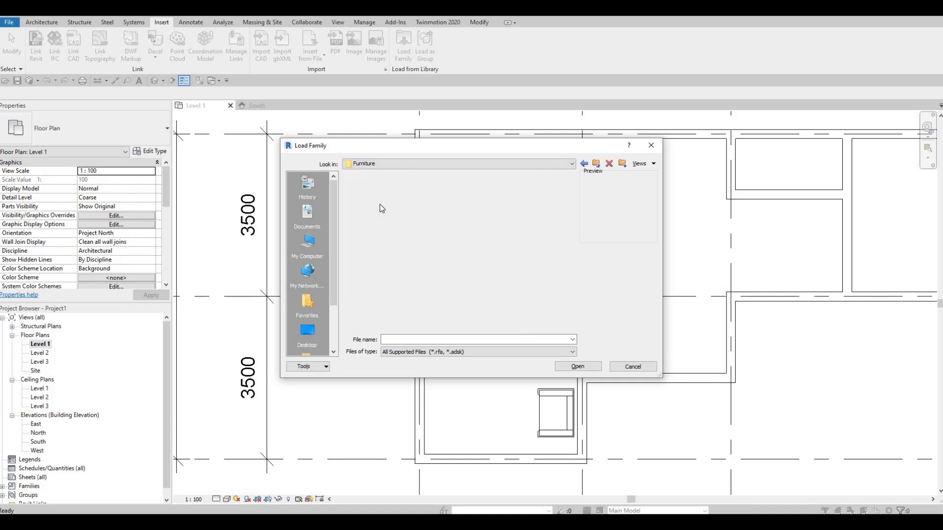
click(376, 197)
click(374, 206)
click(381, 197)
click(565, 365)
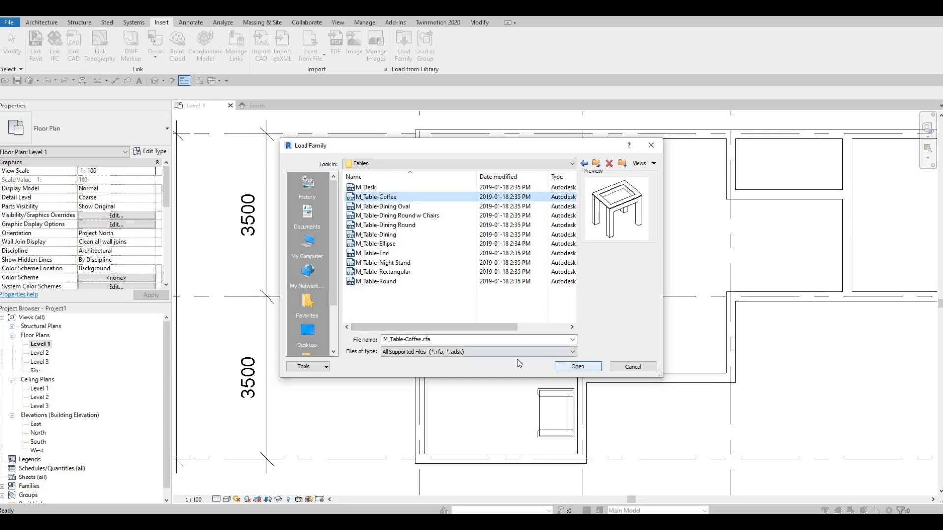
Place a 0610 x 0610 x 0610mm M_Table-Coffee in front of the sofa beside the armchair, about 2100 mm from grid B.
click(41, 23)
click(113, 42)
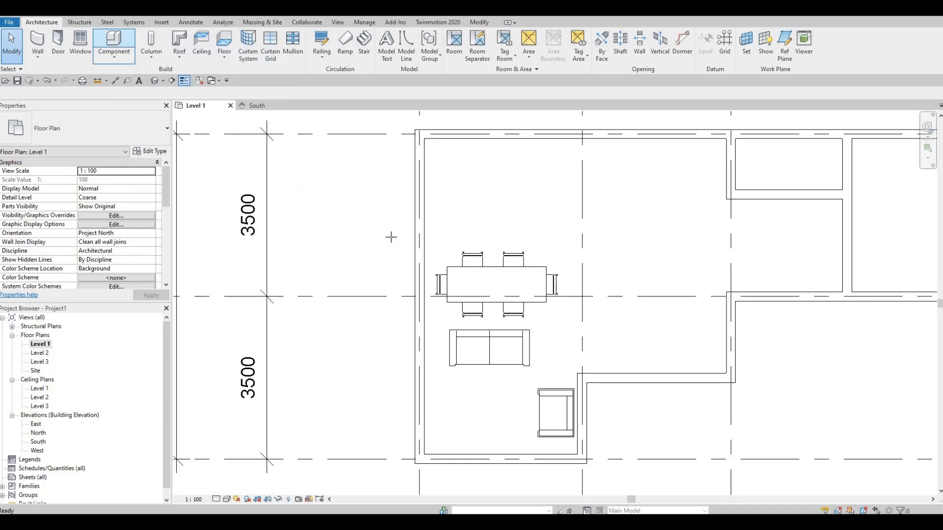
click(497, 411)
key(Escape)
key(Escape)
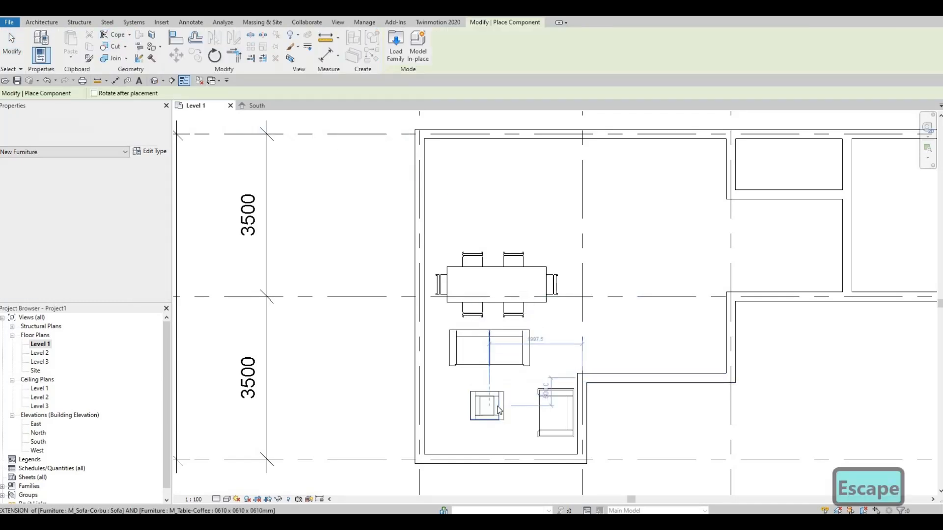
Change the coffee table's type to 0787 x 0711 x 0610mm.
click(498, 410)
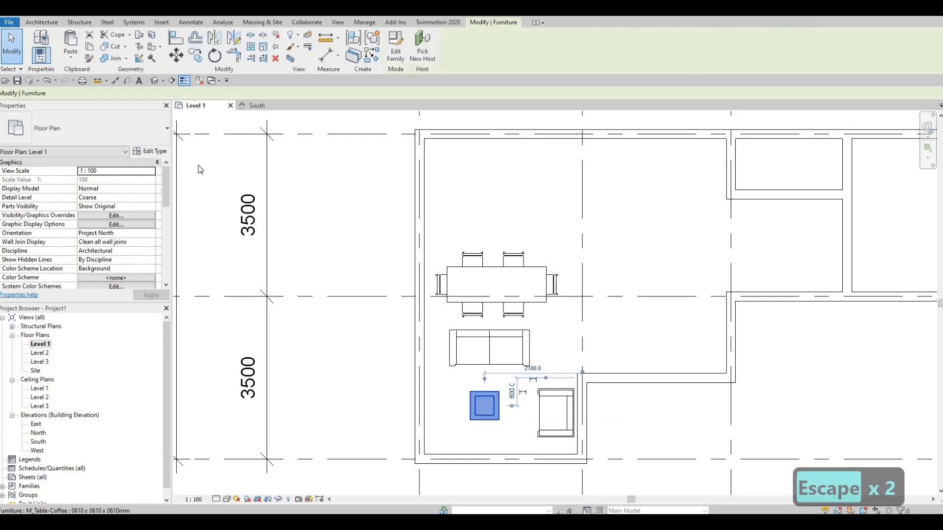
click(158, 140)
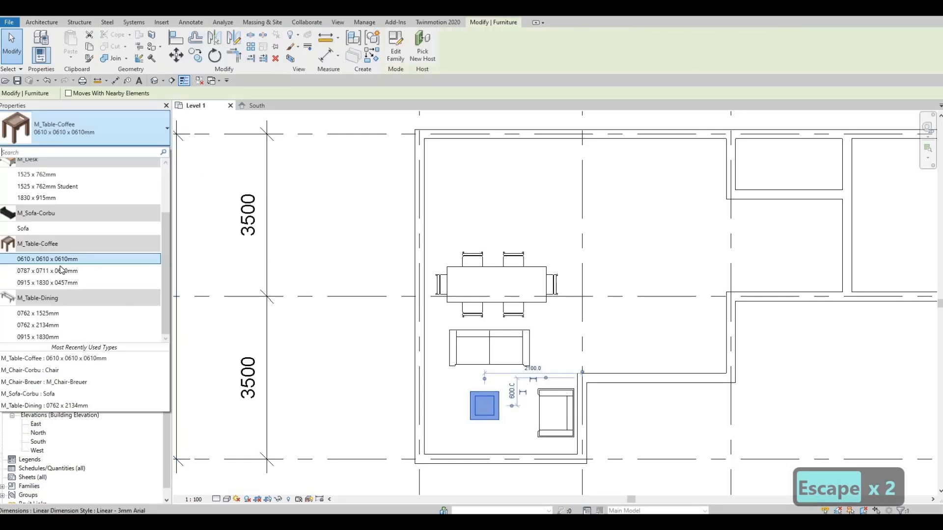
click(53, 271)
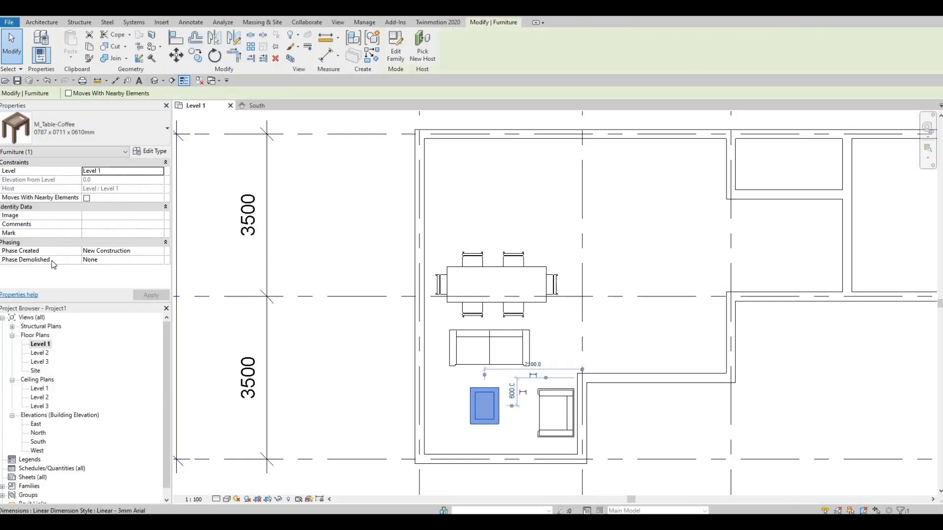
Try the 0915 x 1830 x 0457mm coffee table type and return the table to 0787 x 0711 x 0610mm.
click(100, 134)
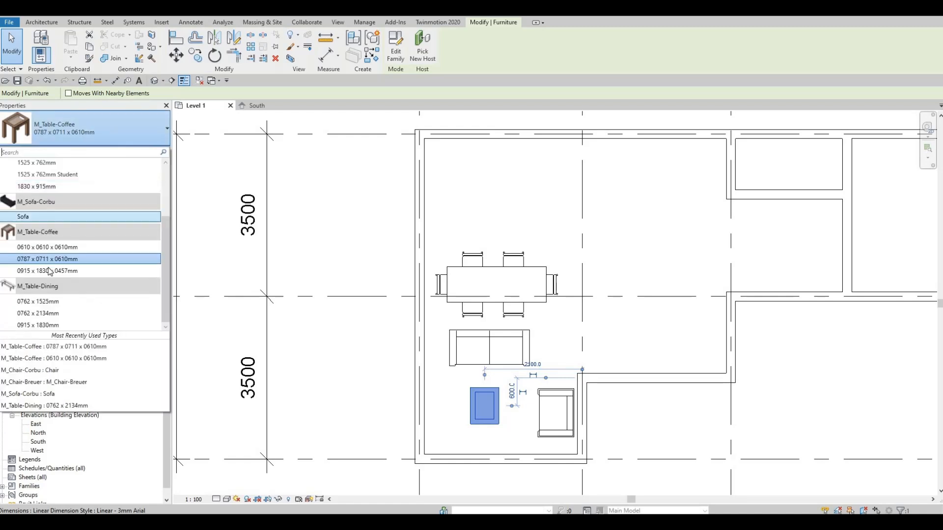
click(48, 272)
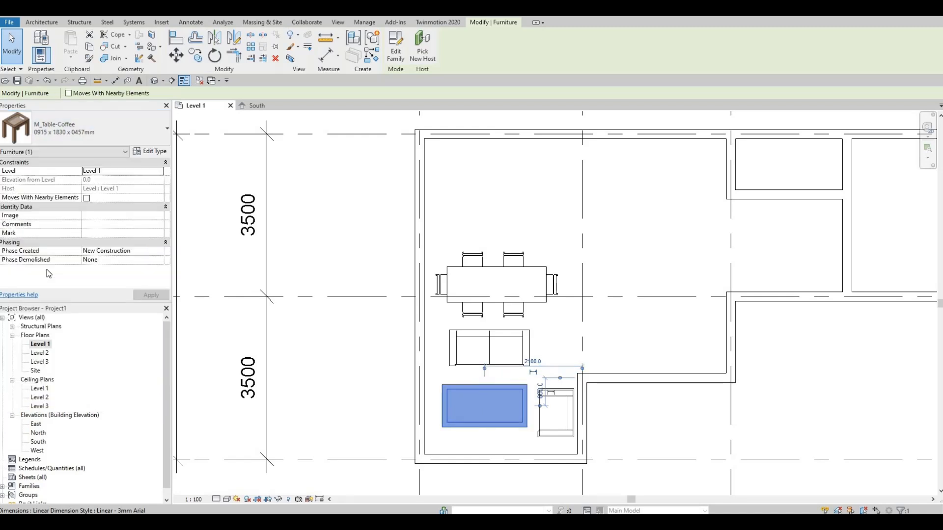
key(Escape)
key(Escape)
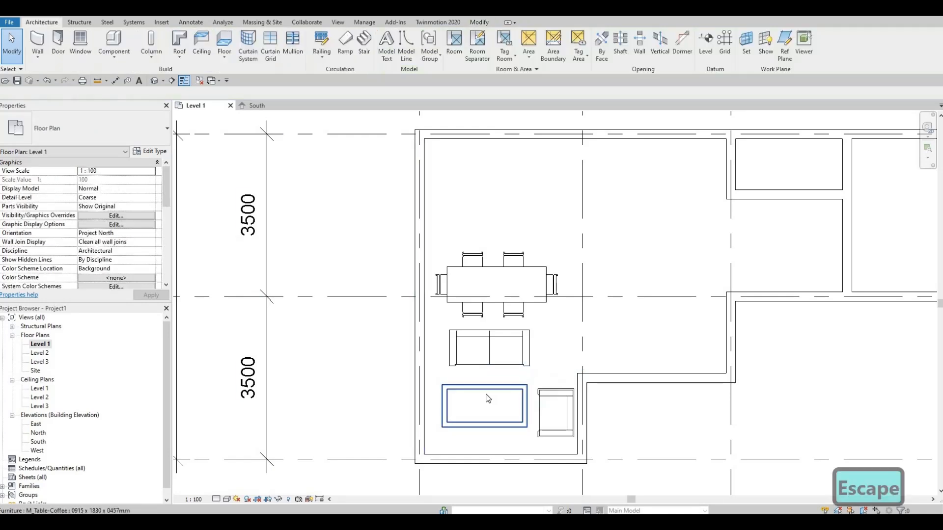
click(489, 396)
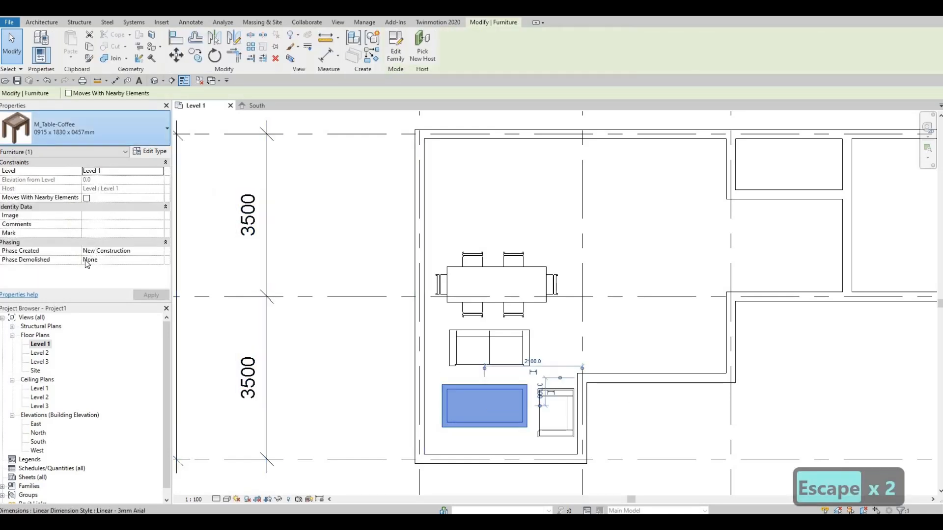
click(149, 129)
key(Escape)
key(Escape)
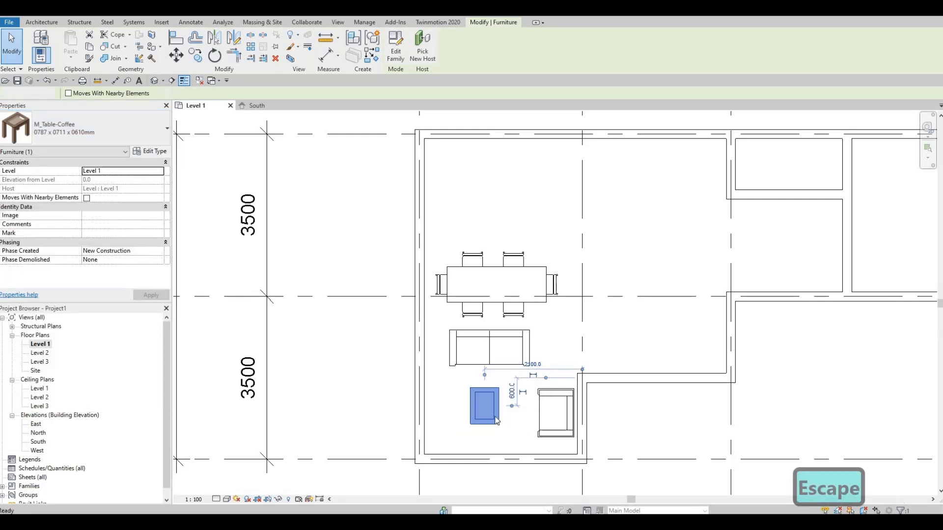
Nudge the coffee table slightly toward the armchair and the sofa, to about 2060 mm from grid B.
click(494, 416)
key(Up)
key(Right)
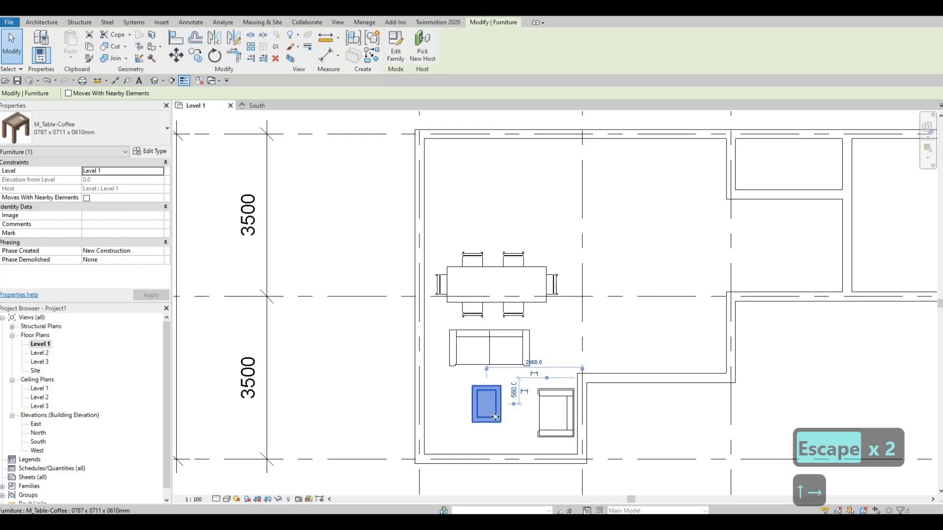
key(Down)
key(Down)
key(Down)
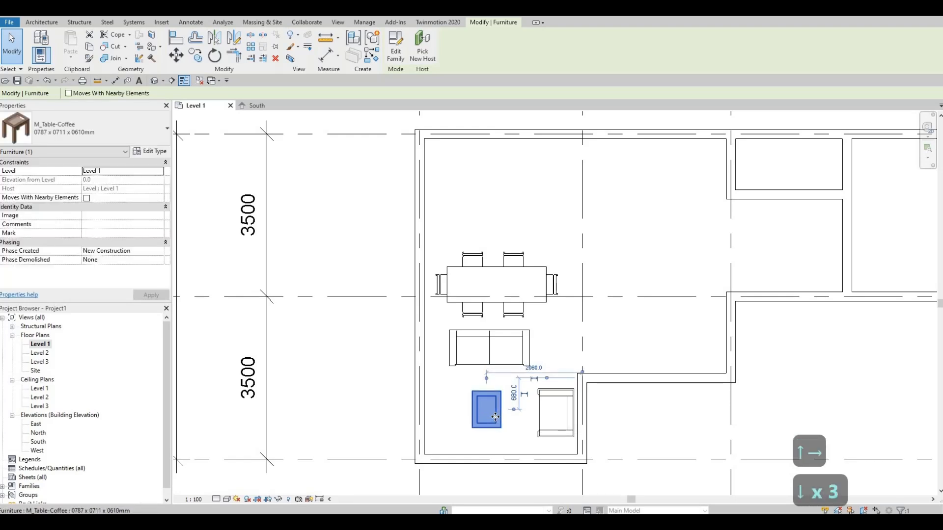
key(Up)
key(Up)
key(Up)
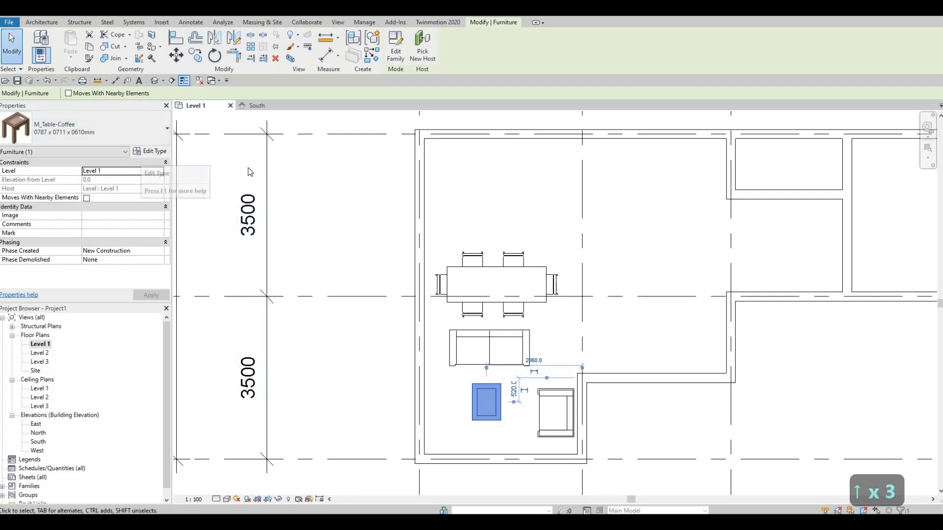
key(Escape)
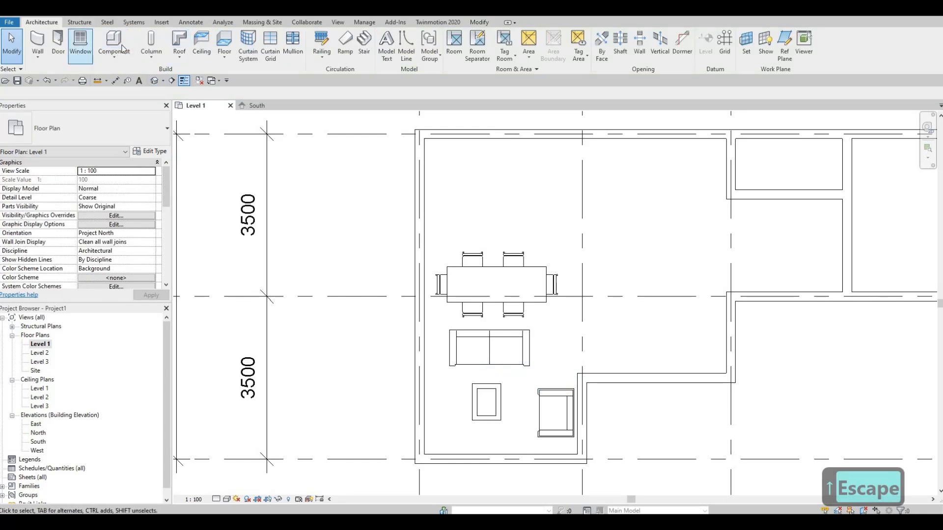
Load the M_TV - Flat Screen family from the library's Furniture folder.
click(161, 22)
click(402, 49)
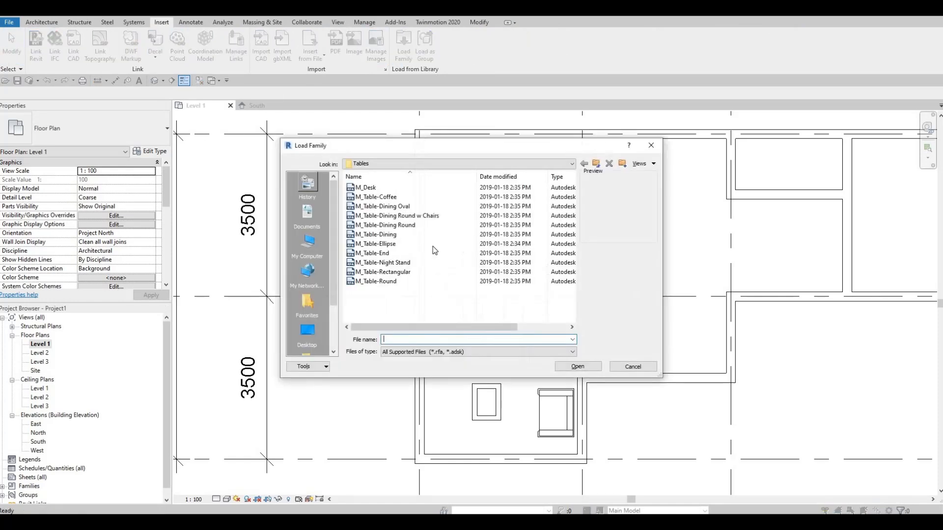
click(466, 164)
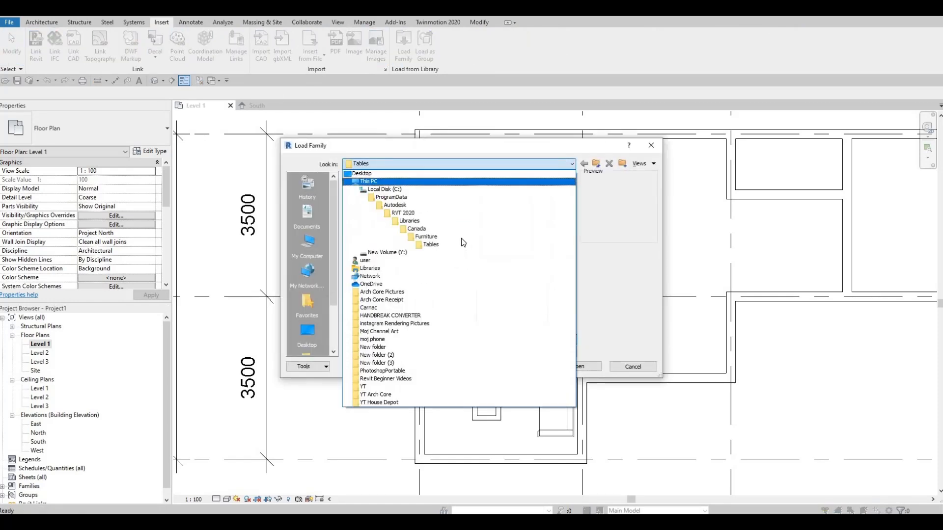
click(390, 236)
click(390, 235)
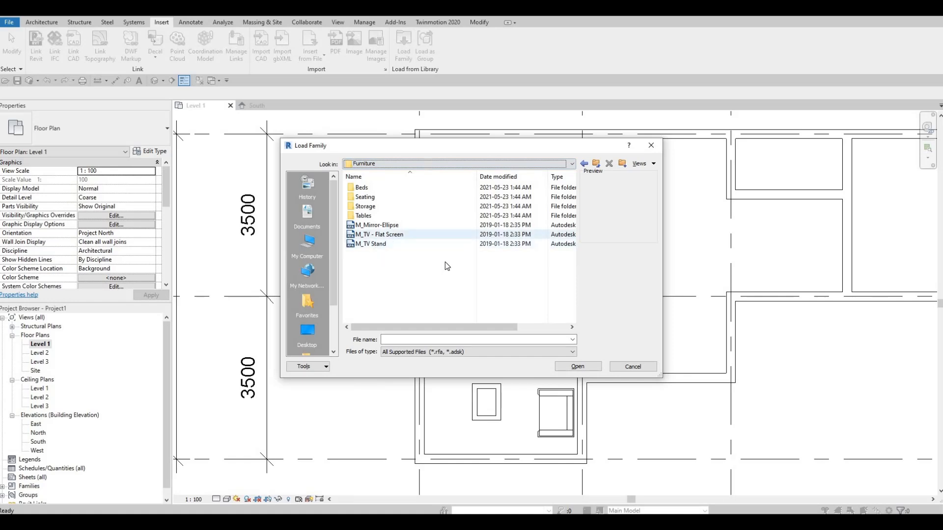
click(578, 366)
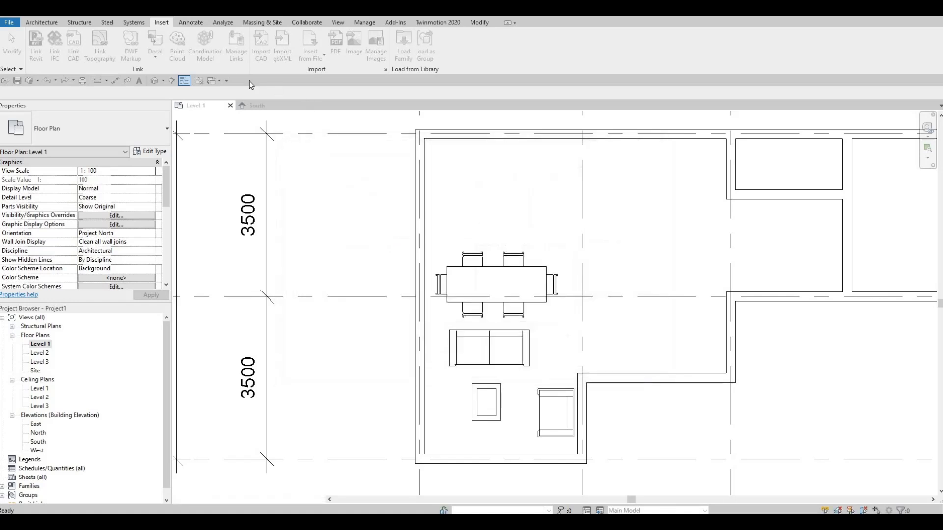
Place a 0810mm M_TV - Flat Screen against the wall below the coffee table, about 1440 mm from grid A.
click(42, 22)
click(115, 45)
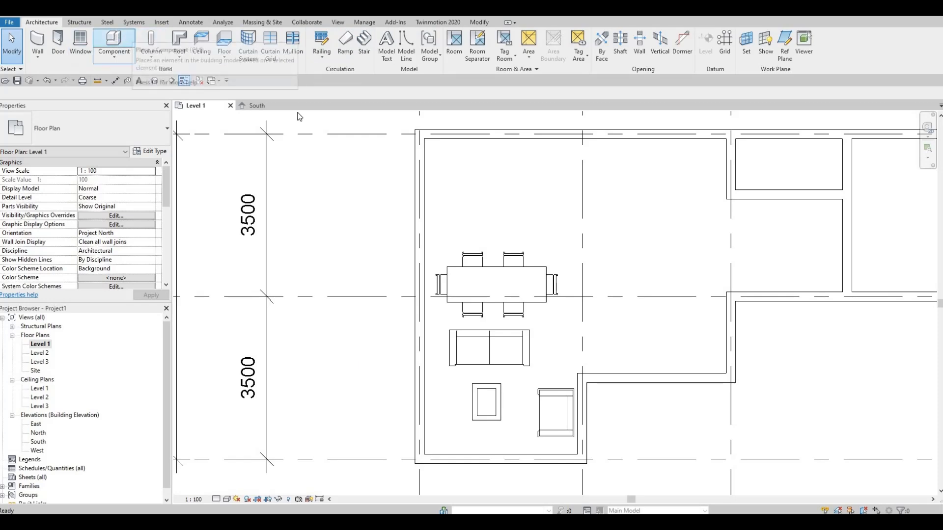
click(494, 448)
key(Escape)
key(Escape)
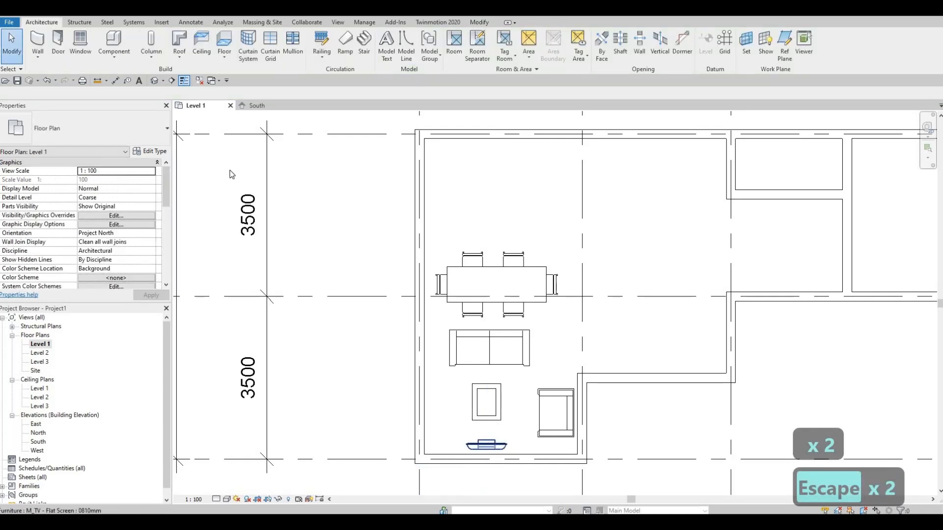
Change the flat screen TV to a larger type of the same family.
click(487, 446)
click(155, 133)
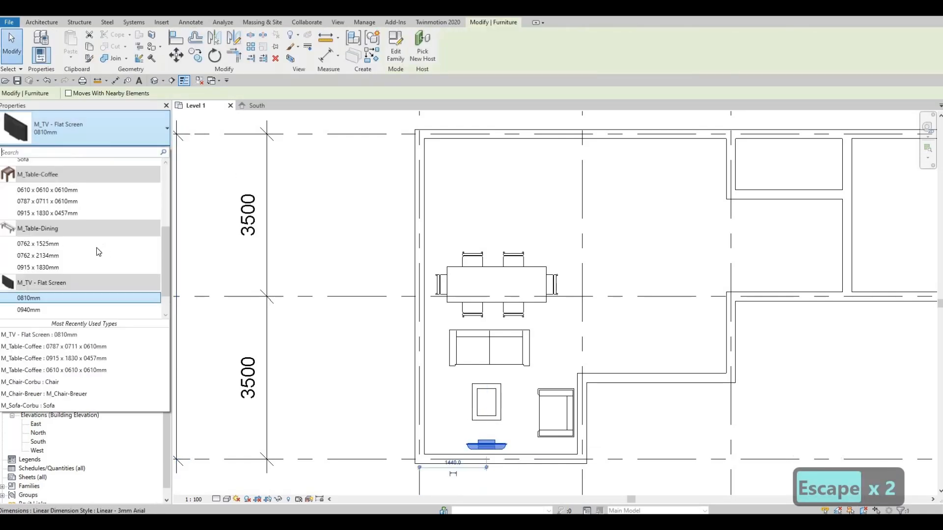
click(49, 315)
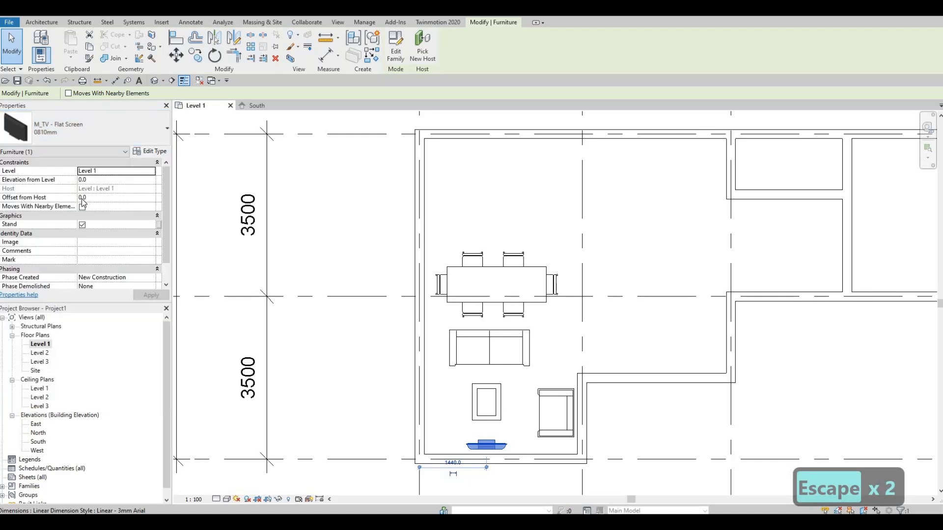
key(Escape)
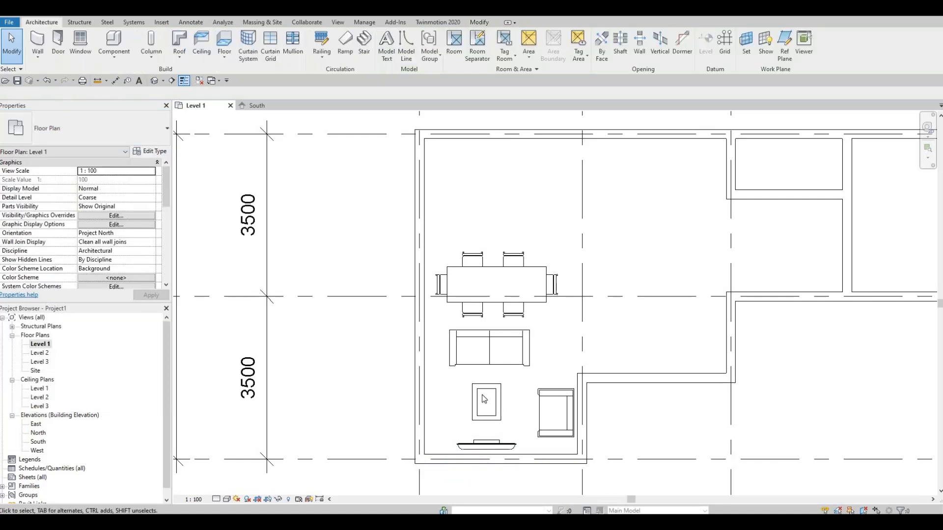
Place a 0762 x 2032mm M_Single-Flush door in the far-right room's interior wall, near its lower end, swinging into that room.
middle_drag(503, 379, 495, 382)
middle_drag(446, 318, 436, 333)
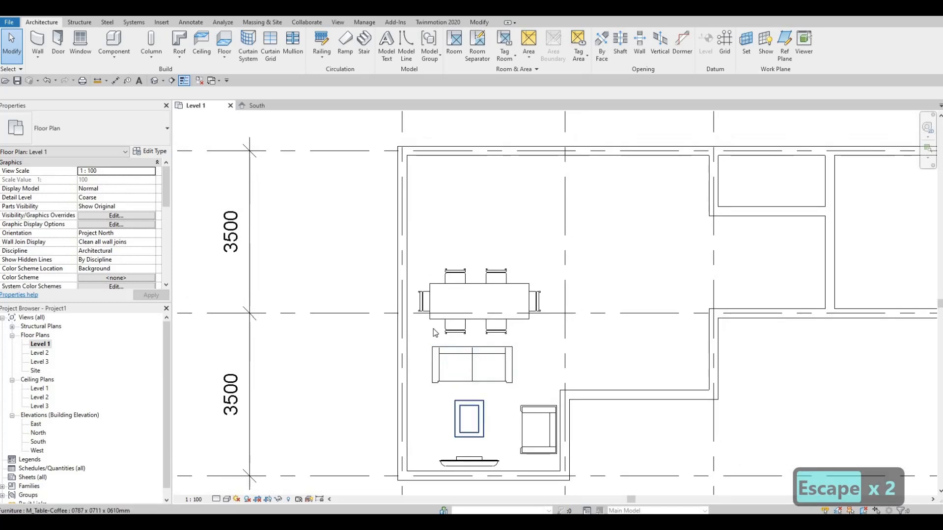
scroll(520, 325, down, 2)
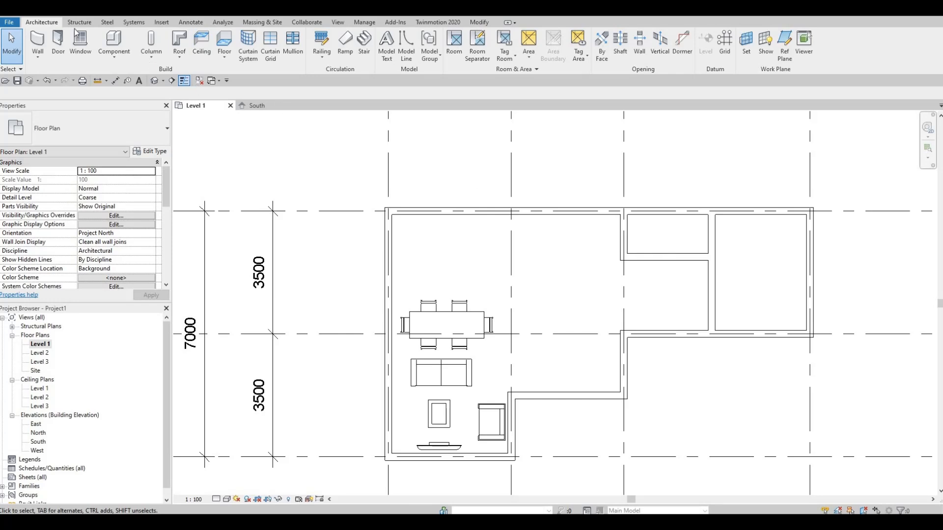
click(56, 38)
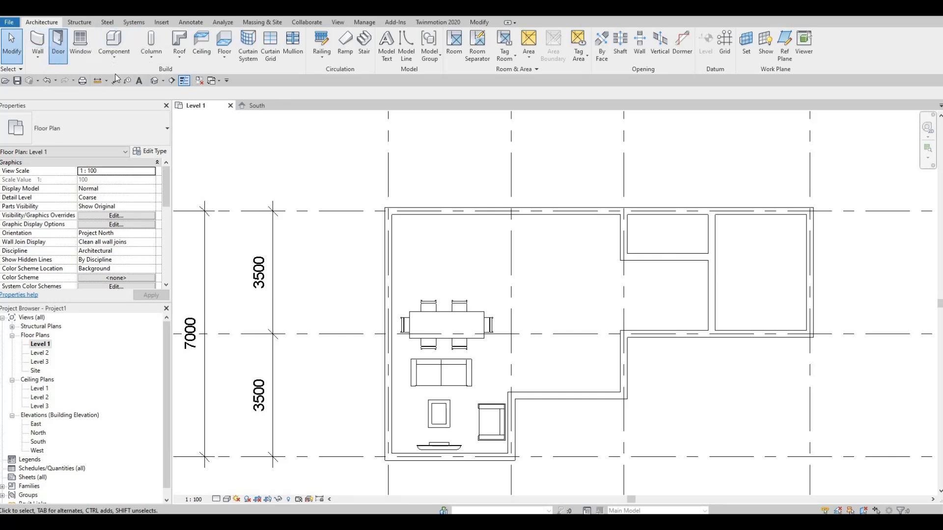
click(716, 313)
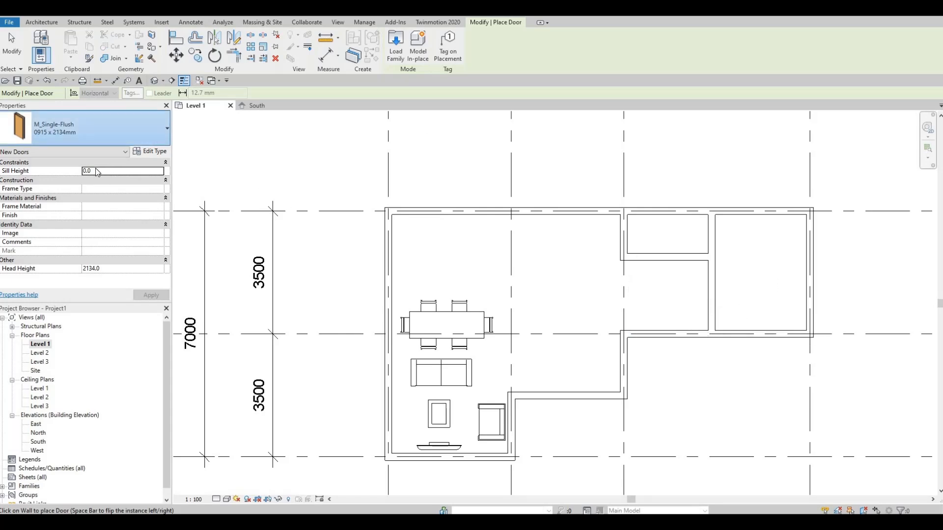
click(157, 138)
key(Return)
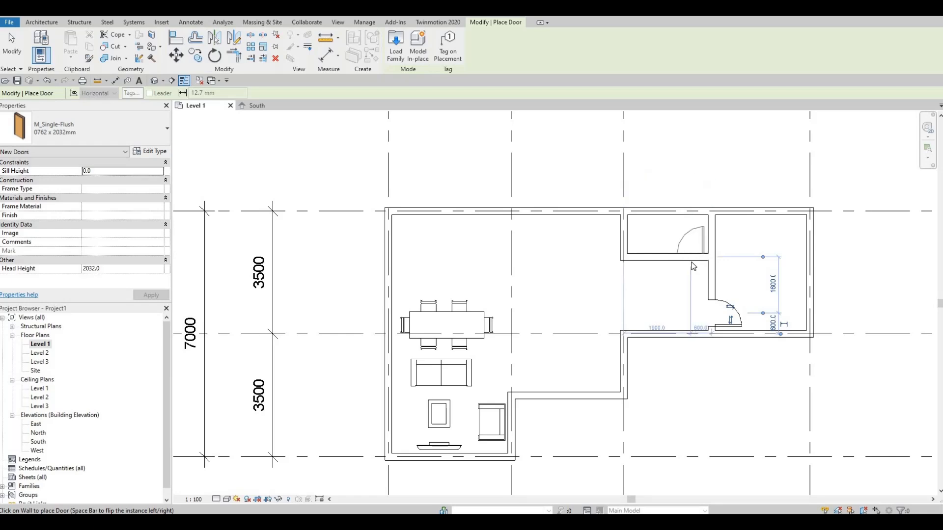
Place another 0762 x 2032mm M_Single-Flush door in the small upper room's lower wall, near its right end, swinging into that room.
click(693, 266)
key(Escape)
key(Escape)
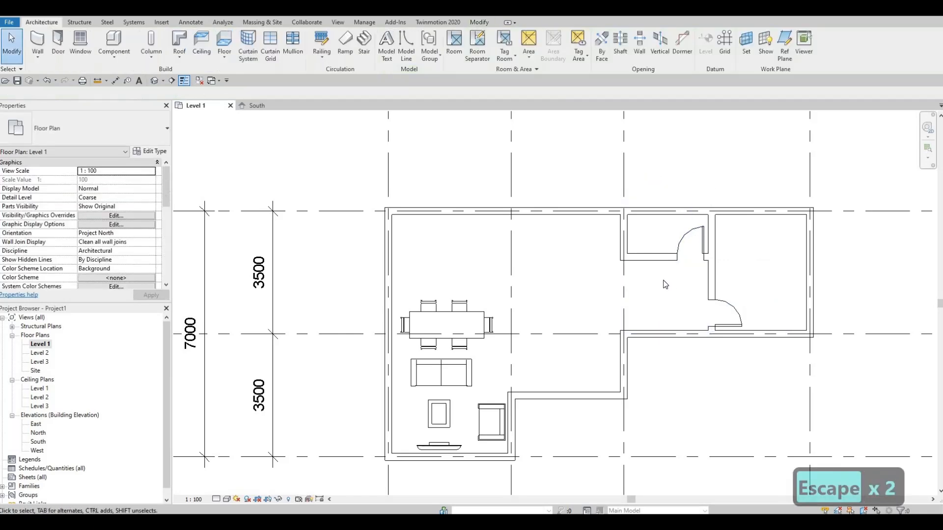
Widen the small upper room by nudging its left wall toward grid B, to 2800 mm from the opposite interior wall.
click(620, 233)
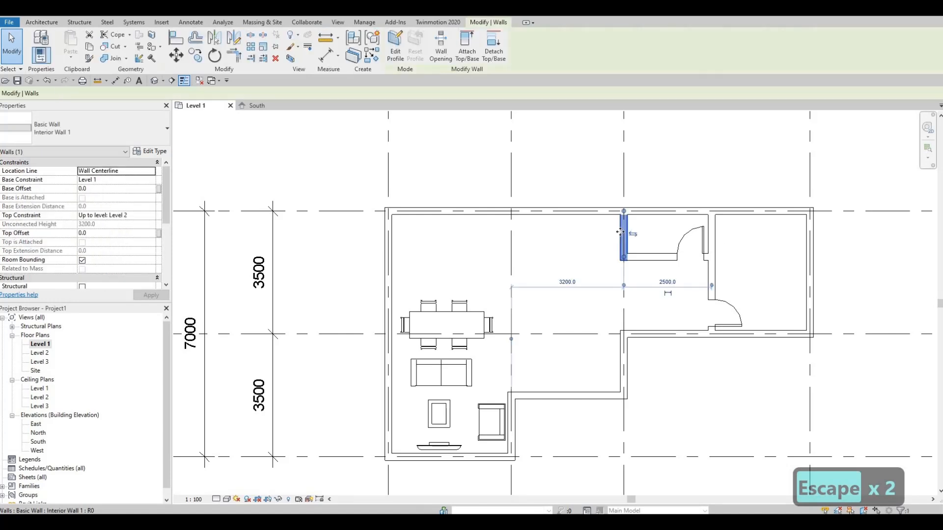
key(Left)
key(Left)
key(Left)
key(Left)
key(Left)
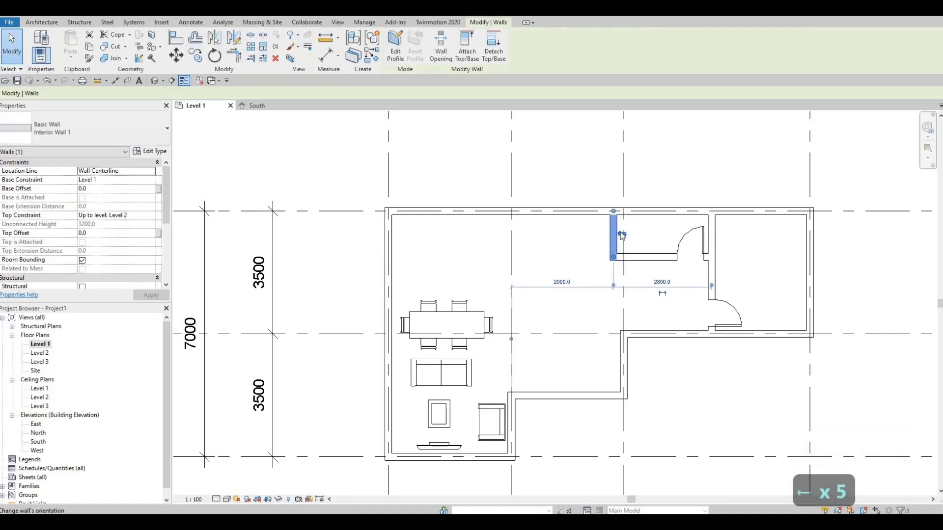
click(661, 283)
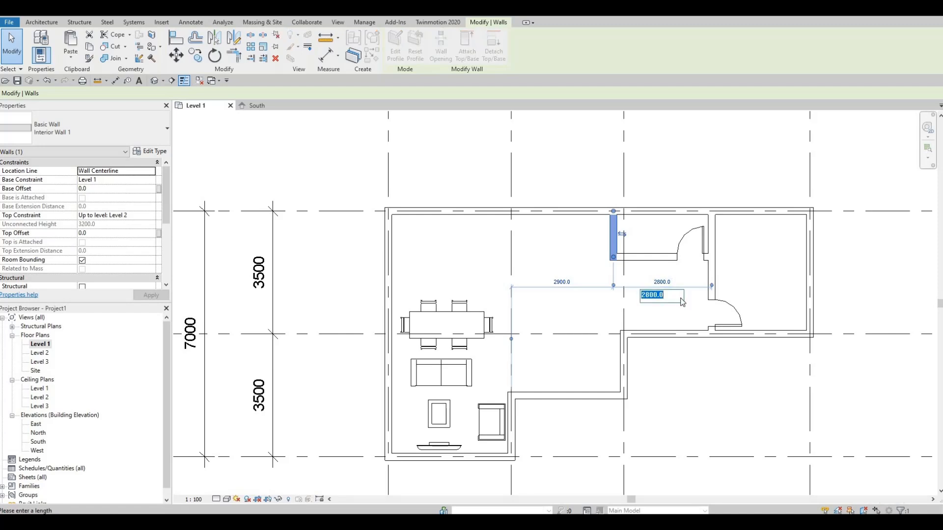
key(Escape)
key(Escape)
Set the small upper room's lower wall to 1500 mm from the upper exterior wall.
click(670, 257)
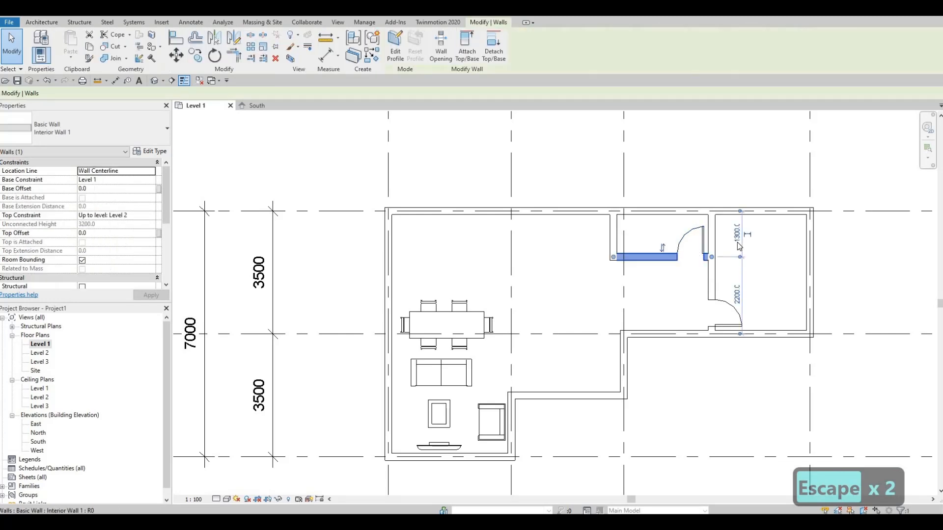
click(737, 233)
text(1500)
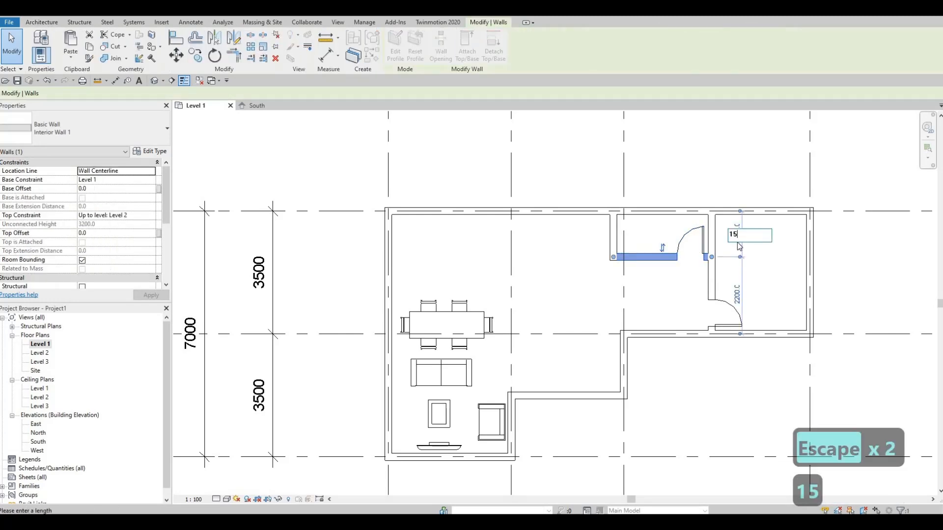
key(Return)
key(Escape)
key(Escape)
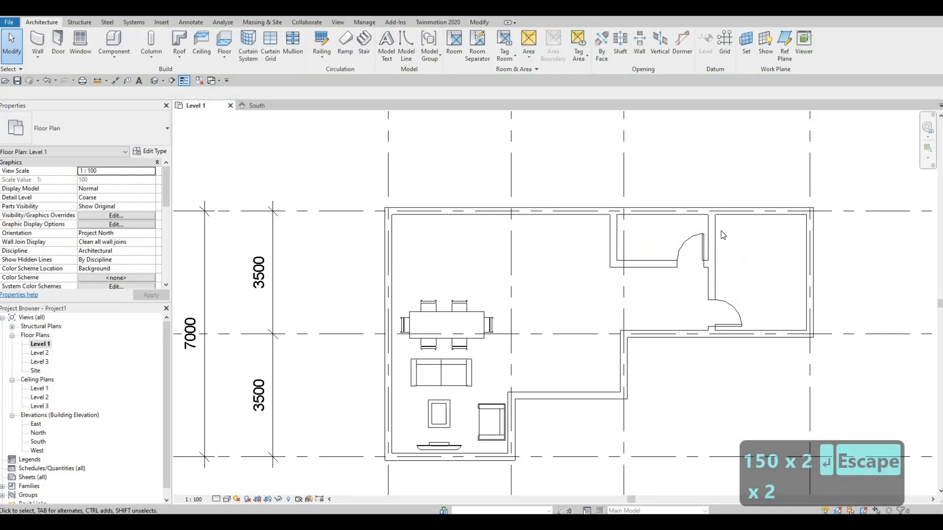
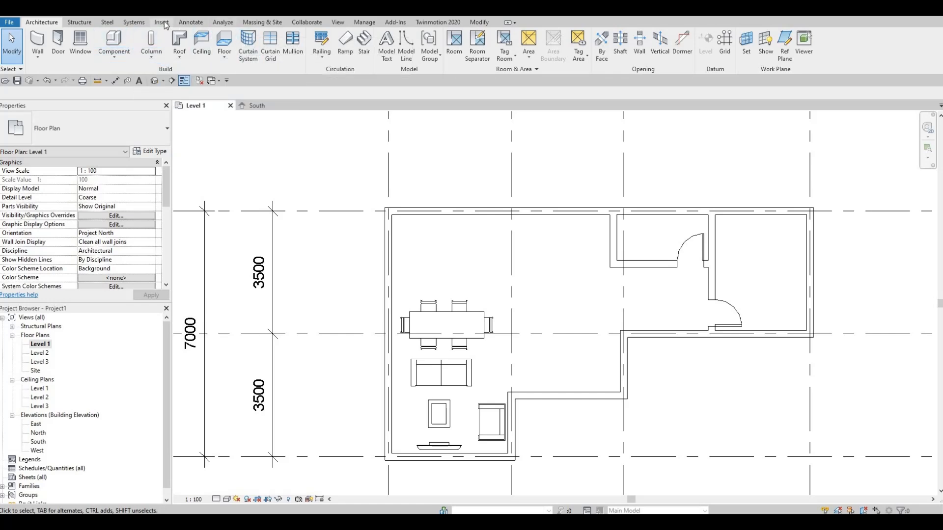
Browse the family library to Canada > Plumbing > Architectural > Fixtures for loading bathroom families.
scroll(371, 48, down, 4)
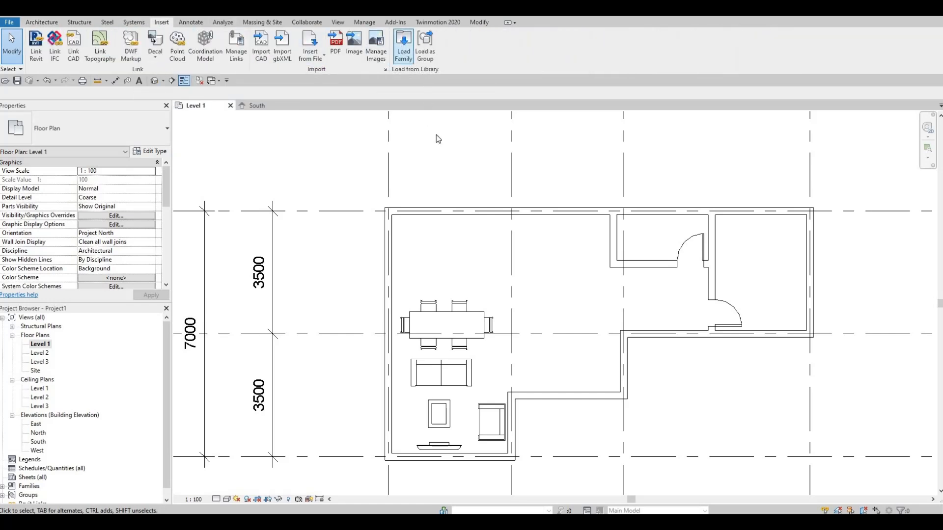
click(567, 164)
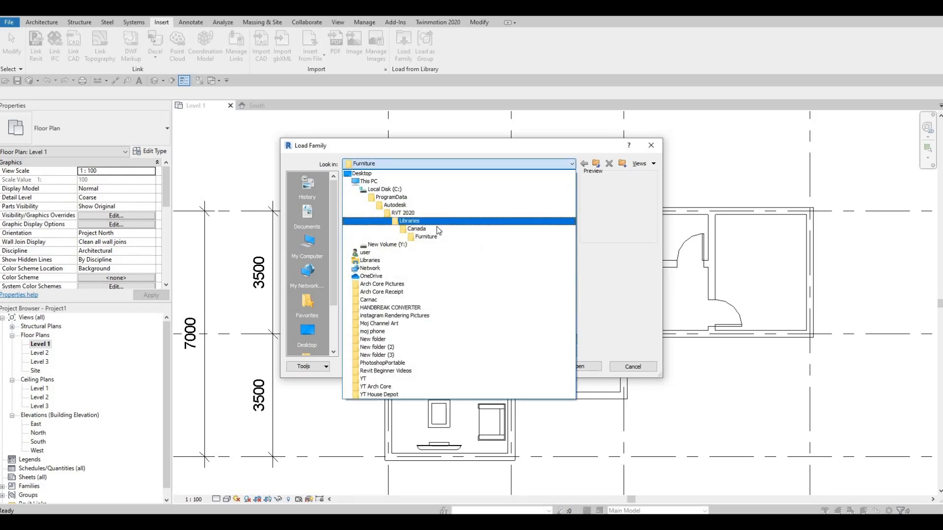
click(437, 229)
scroll(435, 248, down, 1)
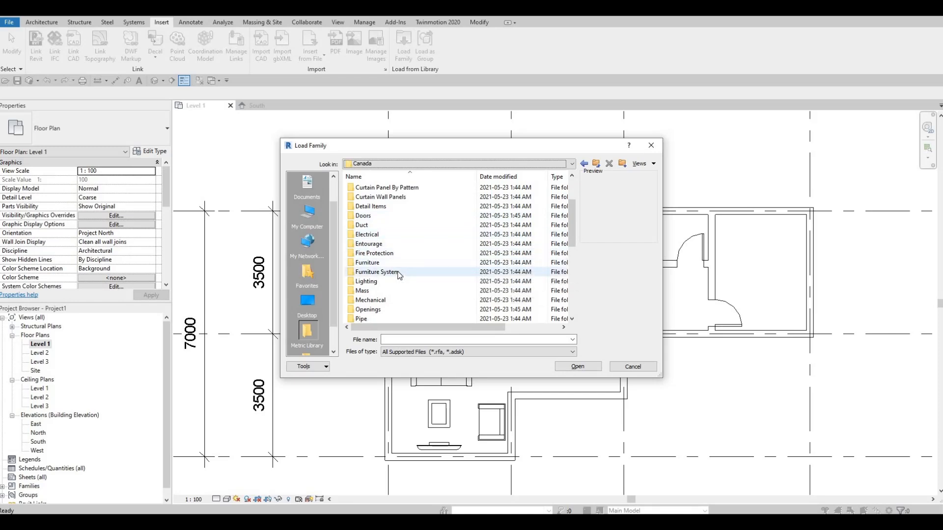
scroll(399, 275, down, 1)
click(383, 310)
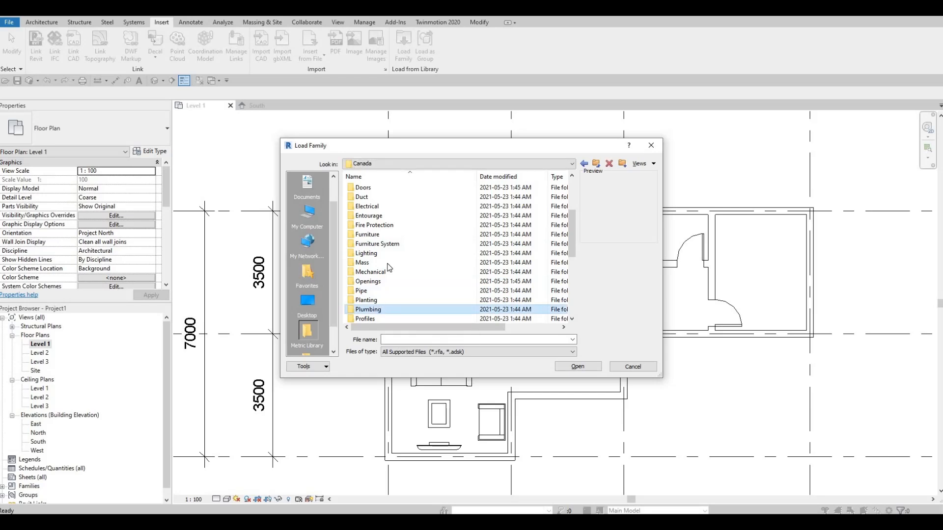
key(Return)
double_click(385, 196)
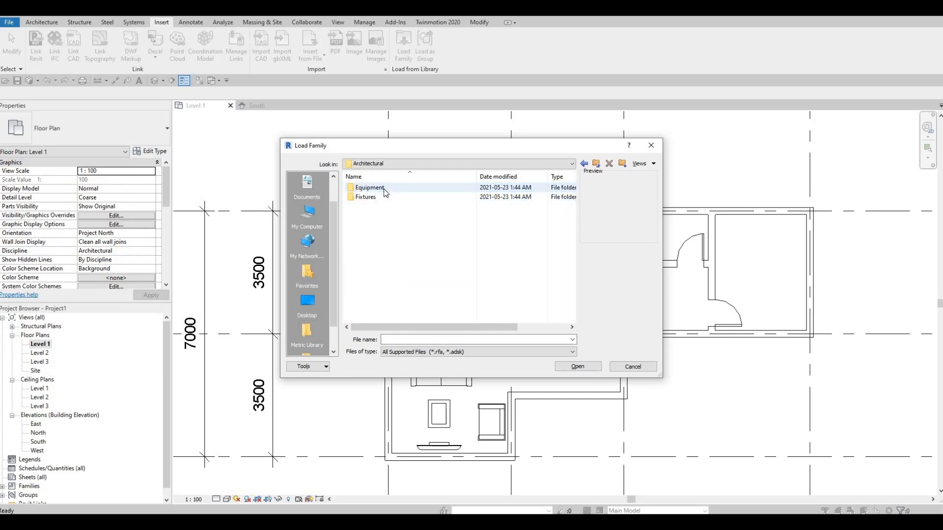
double_click(384, 188)
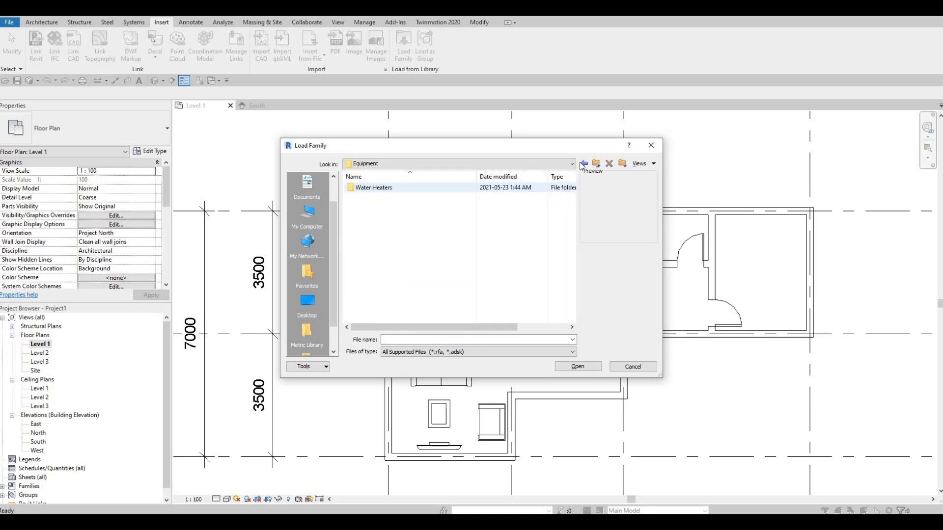
click(582, 164)
double_click(373, 197)
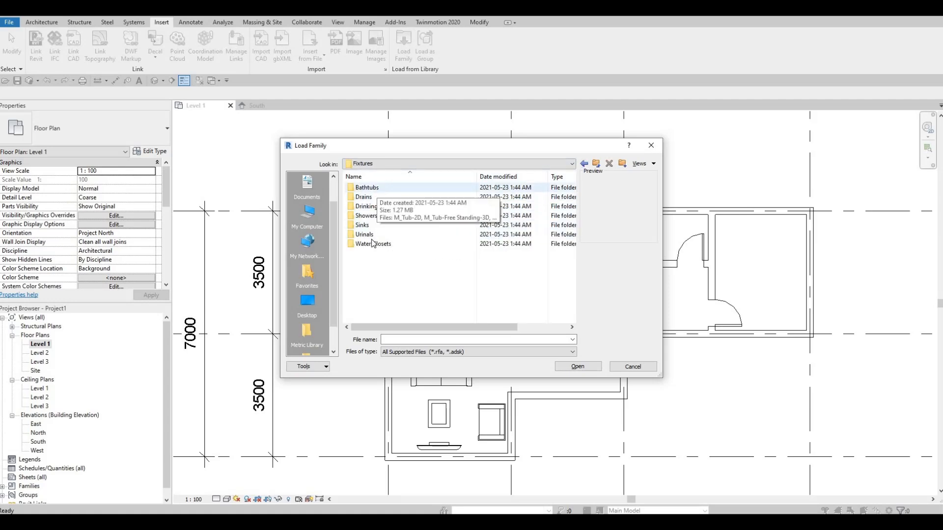
Preview the bathtub families M_Tub-Rectangular-3D and M_Tub-Free Standing-3D, and return to the Fixtures folder.
double_click(373, 188)
click(385, 197)
click(385, 215)
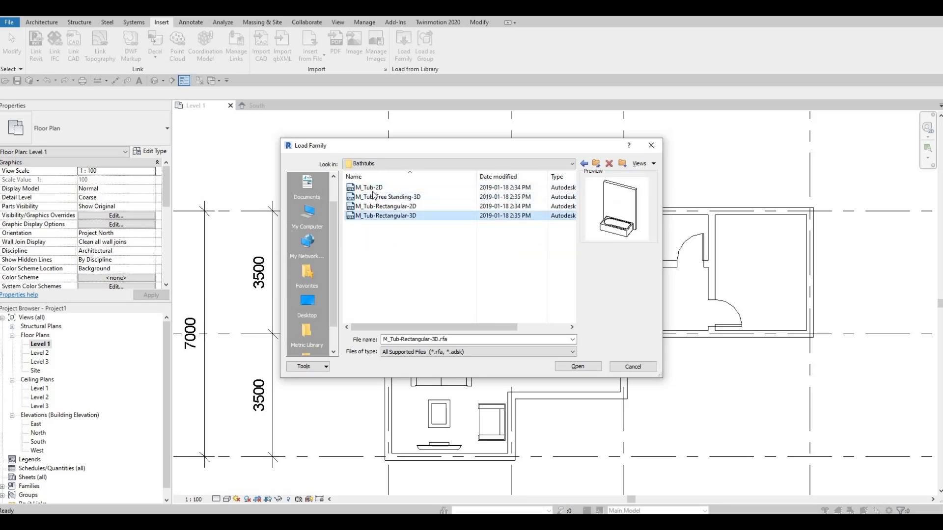
click(506, 195)
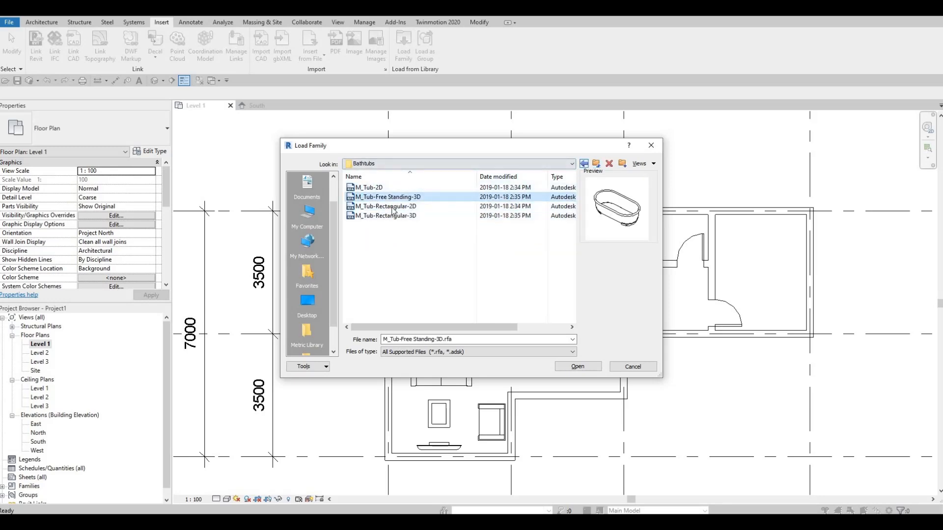
key(BackSpace)
Load M_Shower Stall-2D from the Showers folder and place it in the small upper room's upper-left corner.
double_click(367, 216)
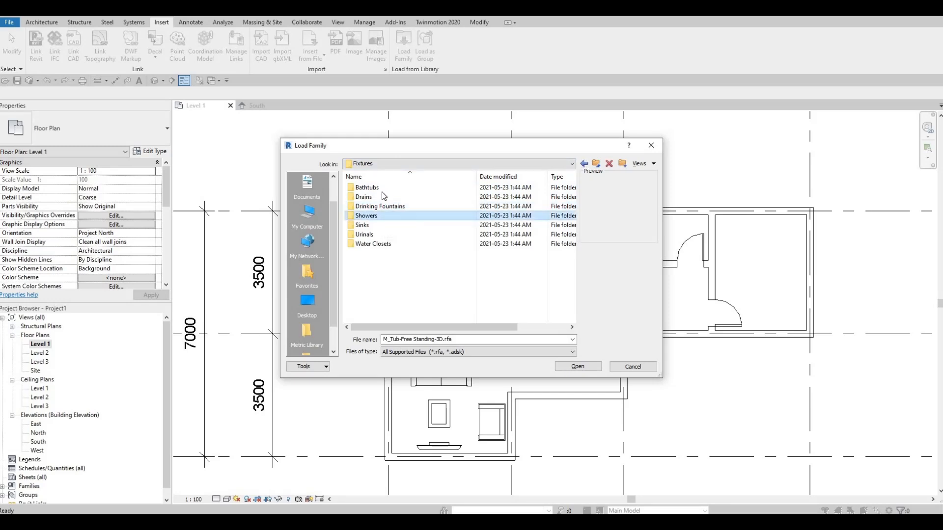
click(383, 189)
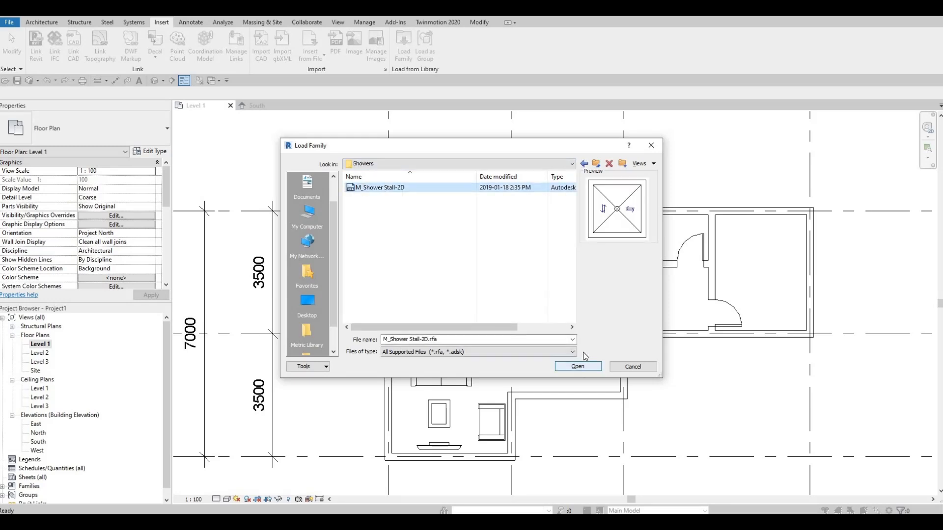
click(43, 22)
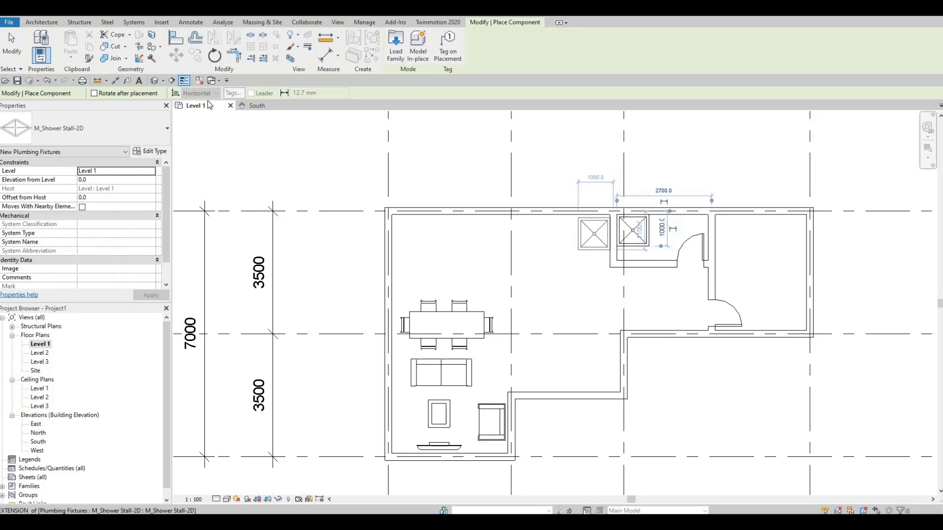
key(Escape)
key(Escape)
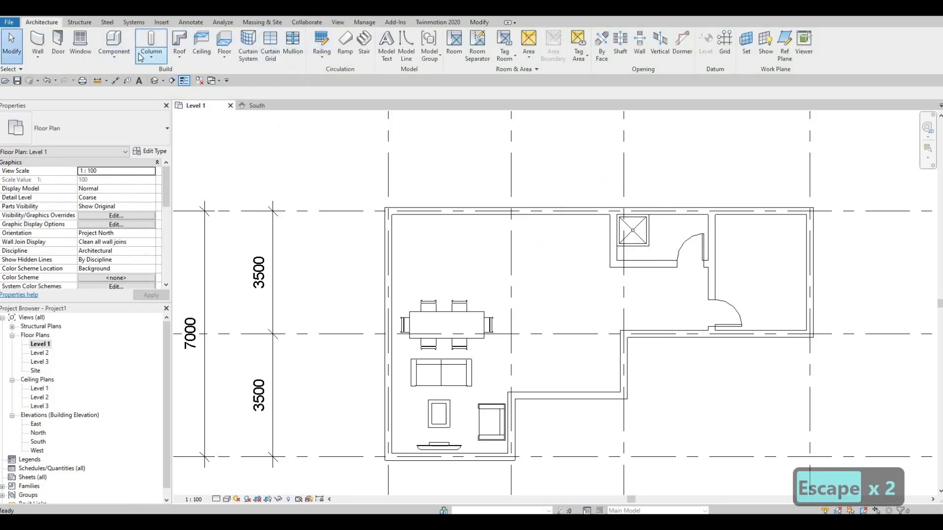
Load the M_Toilet-Domestic-2D family from the Water Closets folder of the plumbing fixtures library.
click(161, 22)
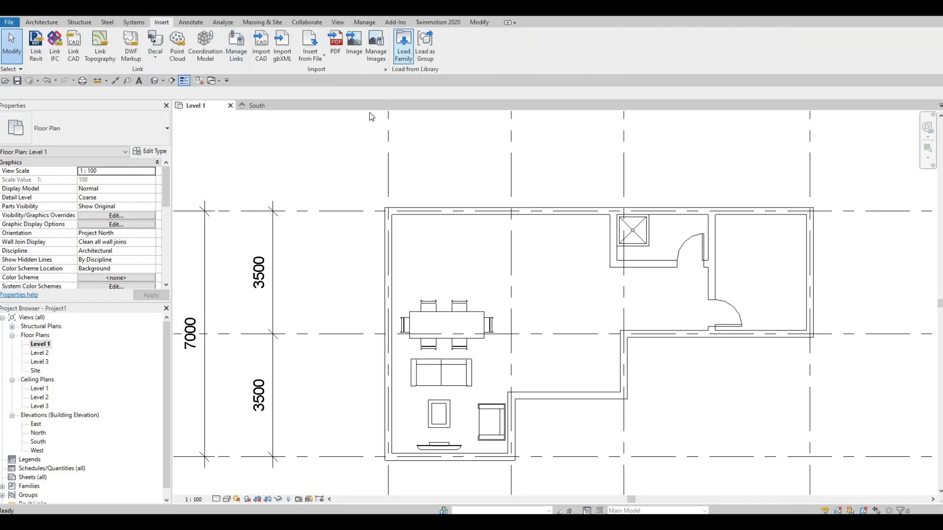
click(403, 45)
click(540, 163)
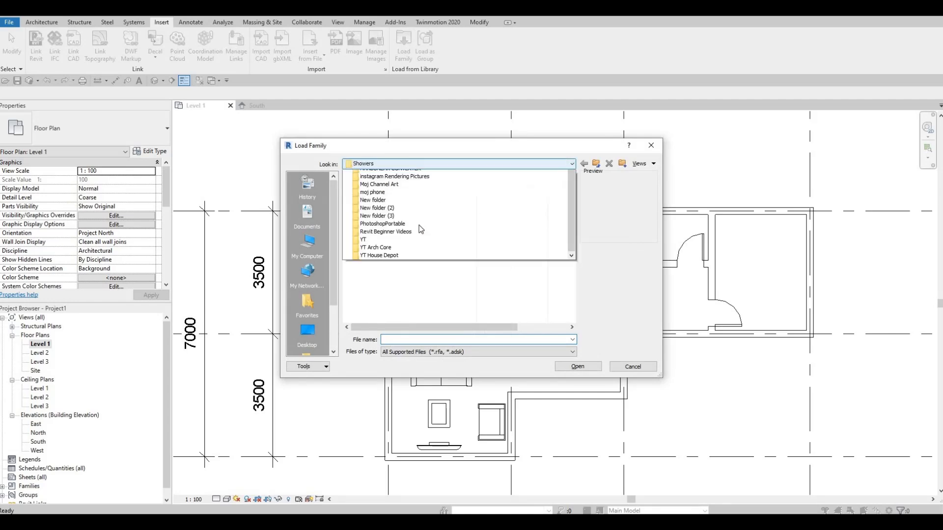
click(427, 237)
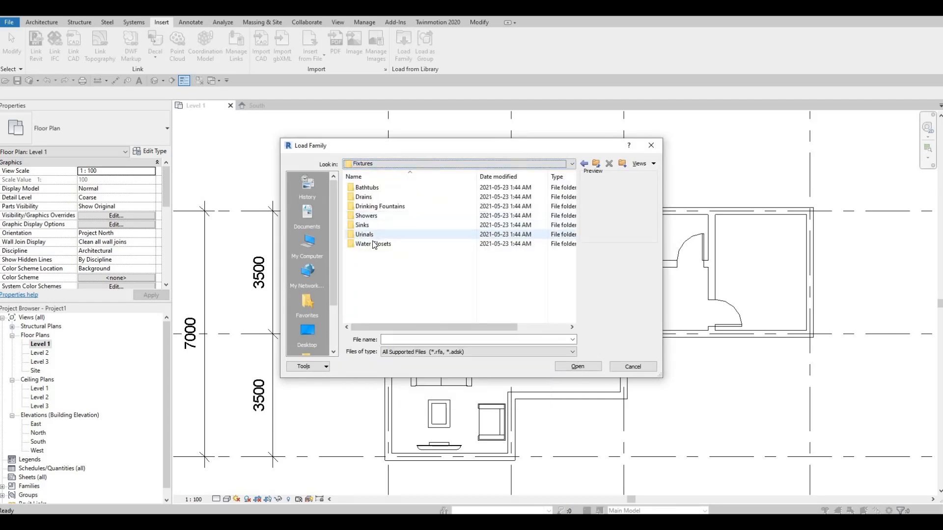
double_click(372, 244)
click(379, 208)
click(578, 369)
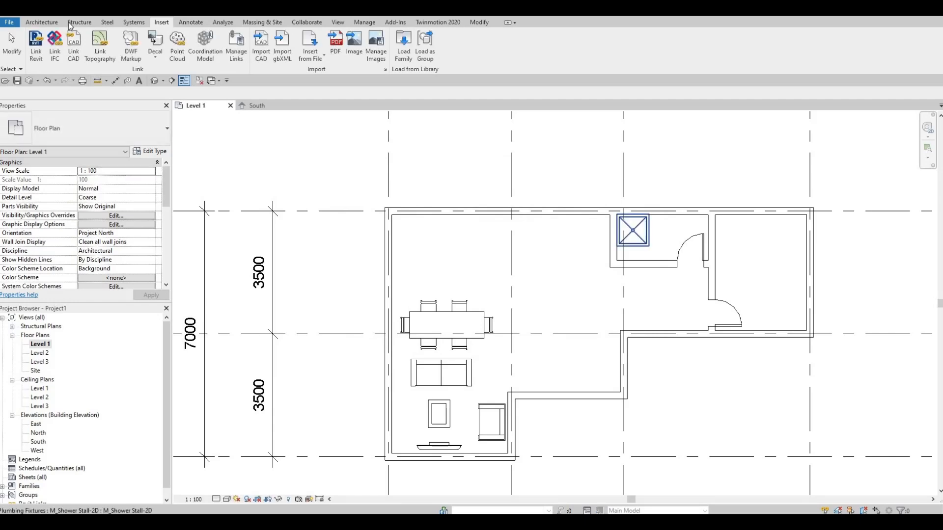
Place the M_Toilet-Domestic-2D on the small upper room's upper wall beside the shower, 1400 mm from each side wall.
click(41, 22)
click(101, 42)
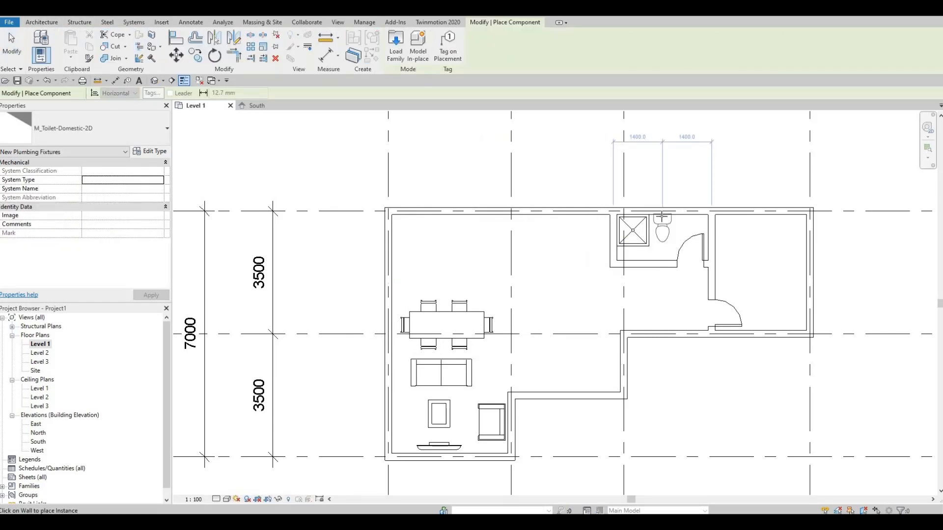
click(654, 227)
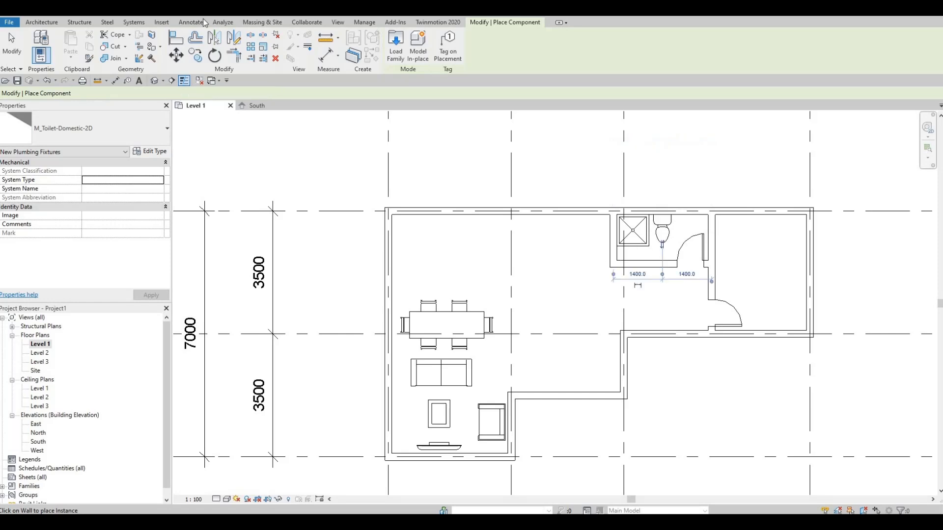
Start loading another family and open the Sinks folder of the plumbing fixtures library.
click(161, 22)
click(404, 52)
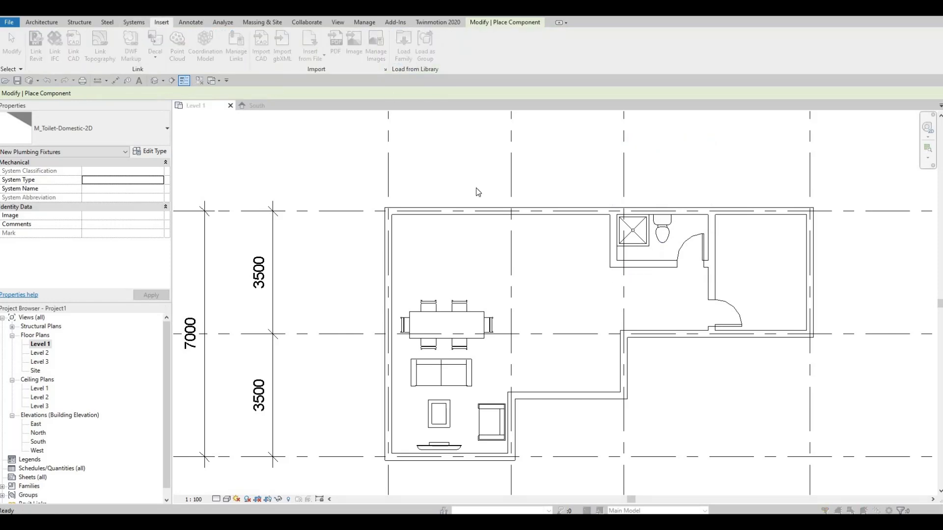
click(457, 164)
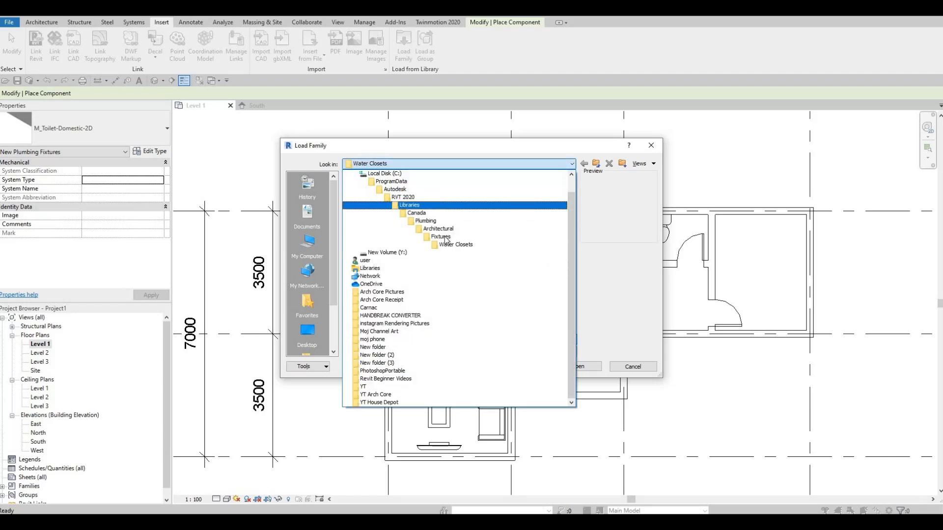
click(385, 229)
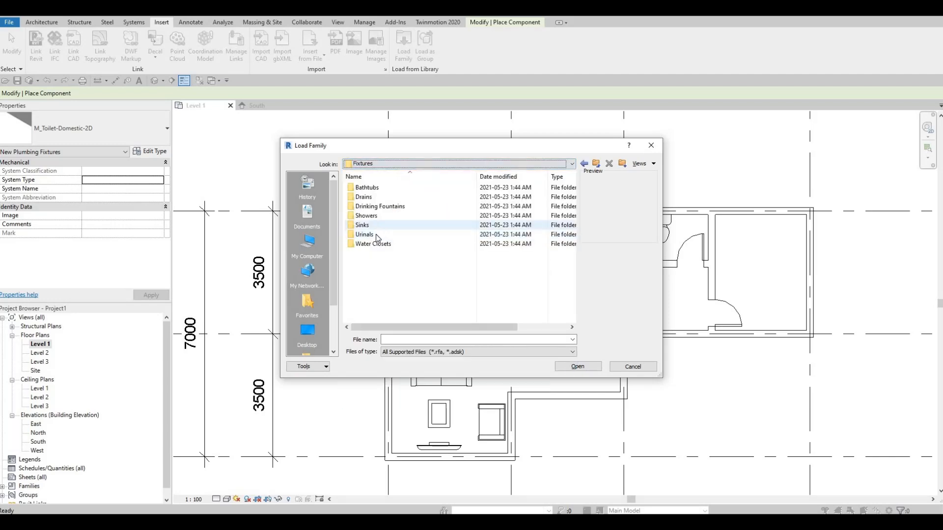
double_click(376, 225)
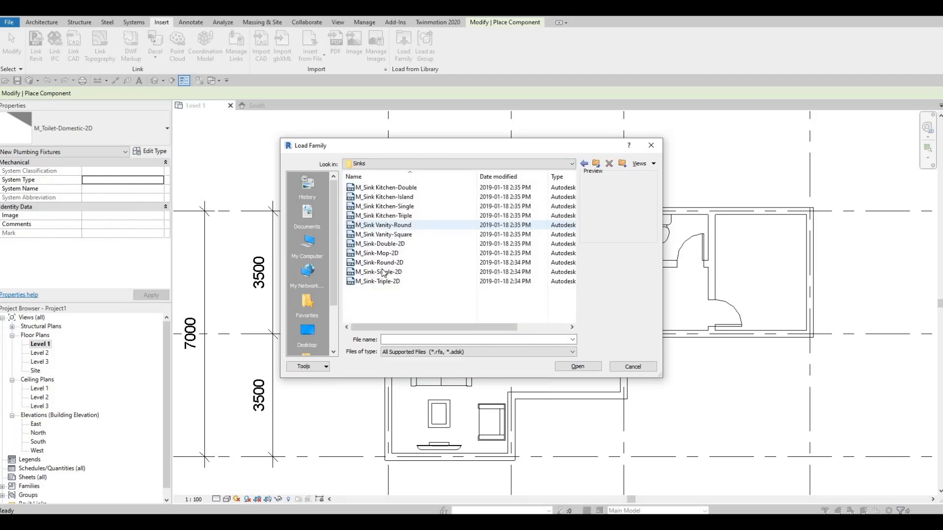
Compare the previews of the sink families, load M_Sink Vanity-Round, and dismiss the save reminder.
click(379, 271)
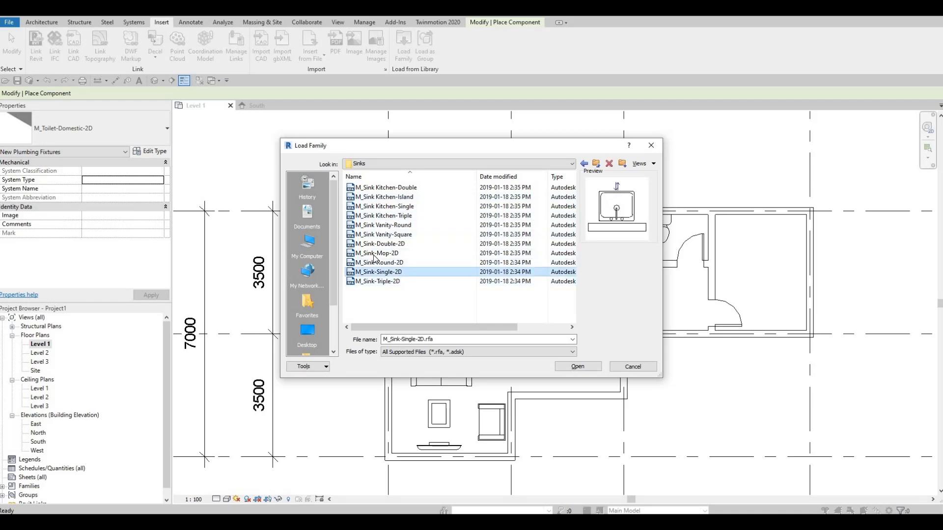
click(374, 253)
click(379, 245)
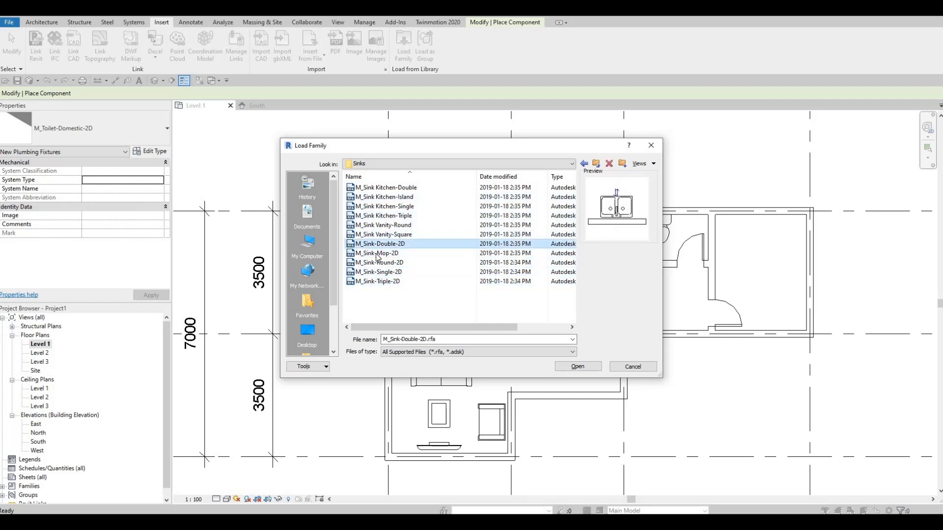
click(377, 254)
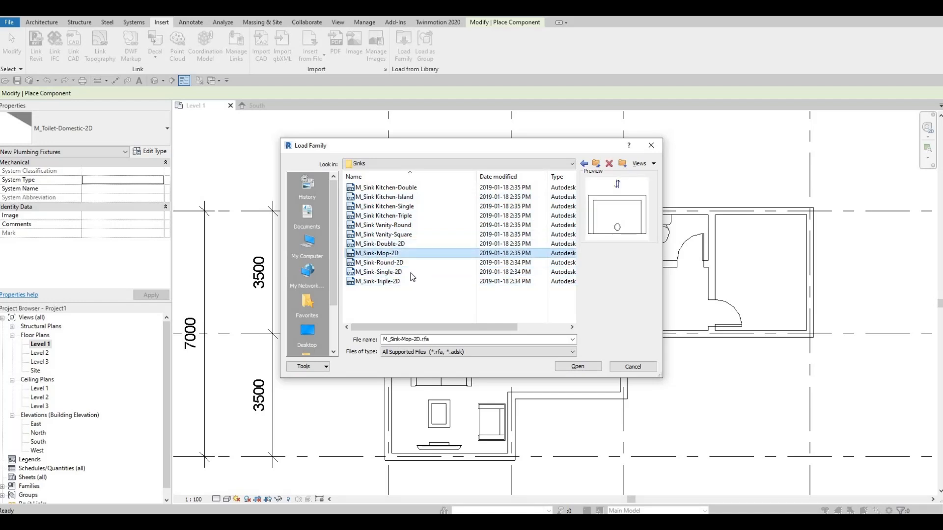
click(386, 235)
click(388, 226)
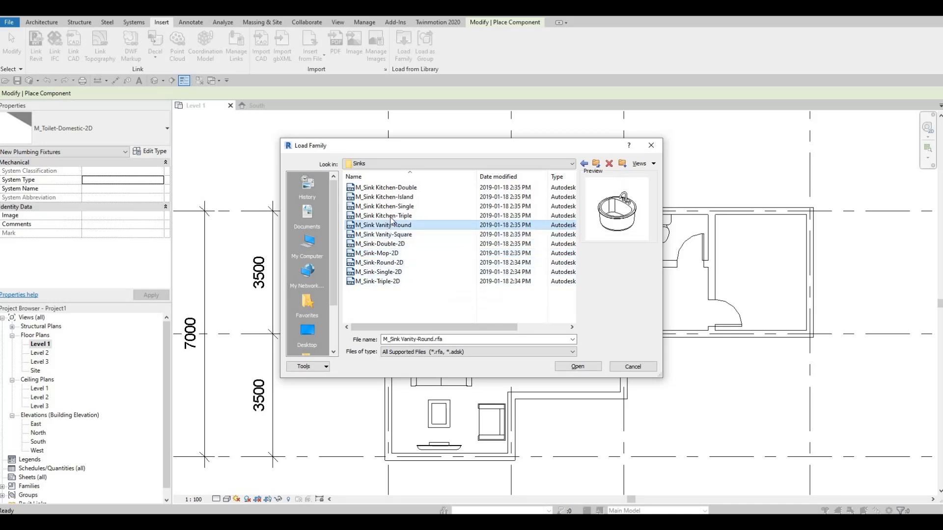
click(385, 218)
click(385, 228)
click(578, 366)
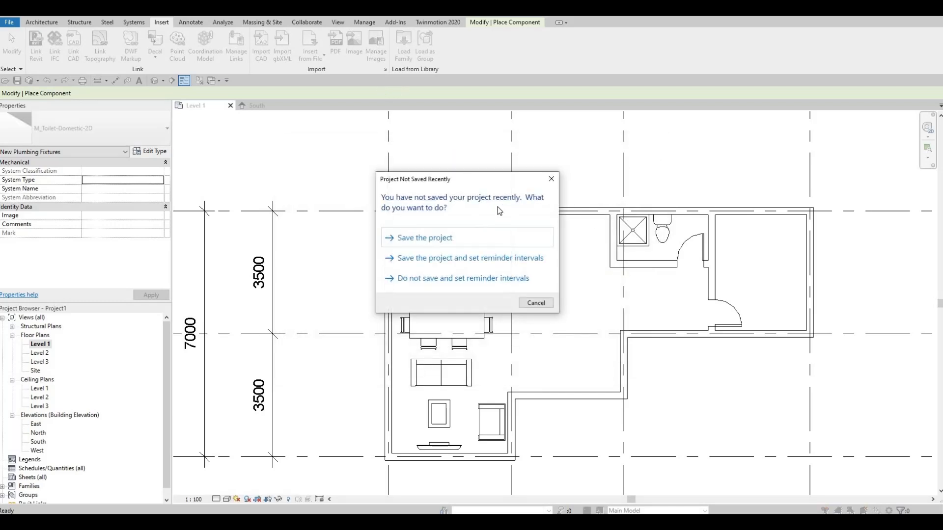
click(551, 179)
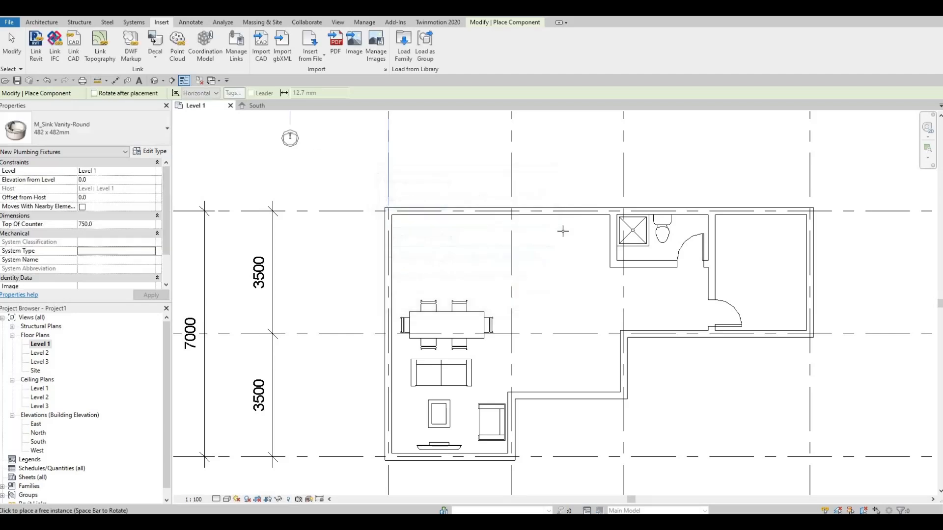
Place the 482 x 482mm M_Sink Vanity-Round near the small upper room's upper wall, between the toilet and the right wall.
scroll(678, 230, up, 3)
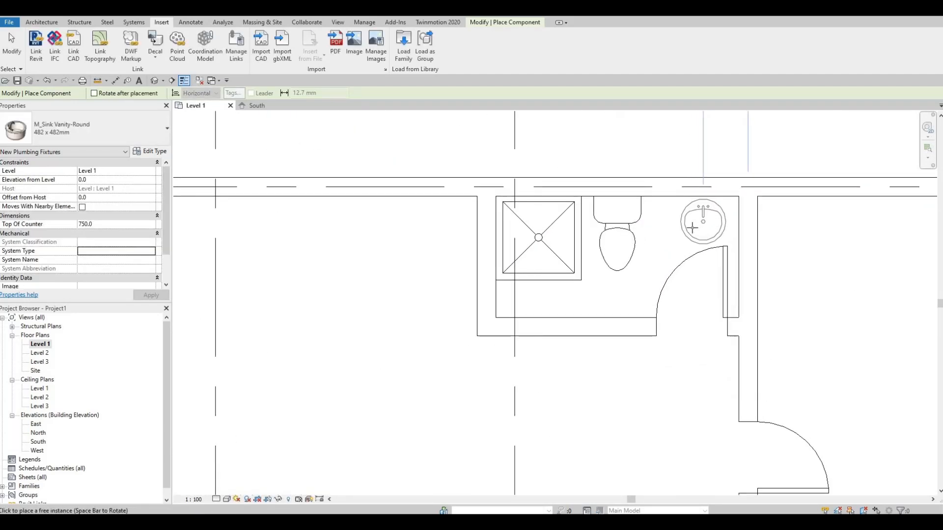
click(679, 248)
key(Escape)
key(Escape)
scroll(633, 238, down, 3)
scroll(633, 239, down, 3)
scroll(633, 242, up, 1)
scroll(672, 245, up, 3)
click(673, 250)
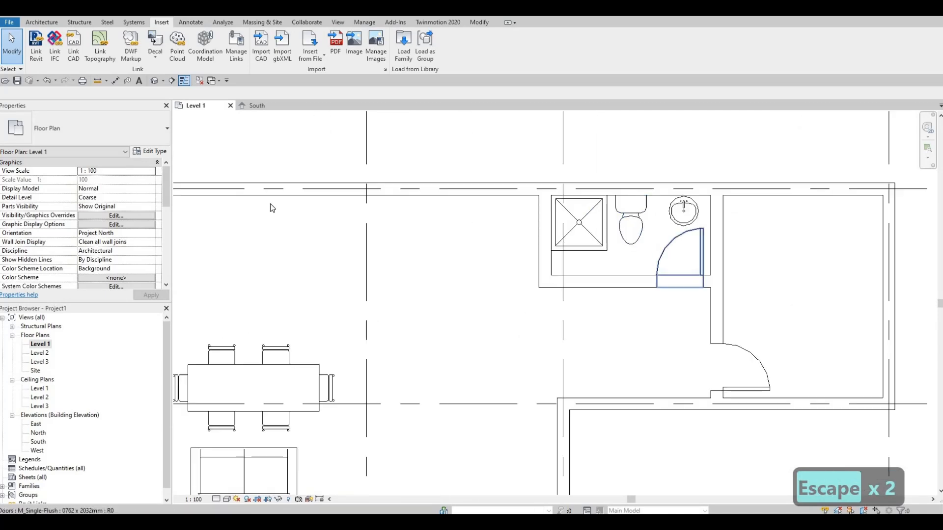
click(137, 127)
key(Escape)
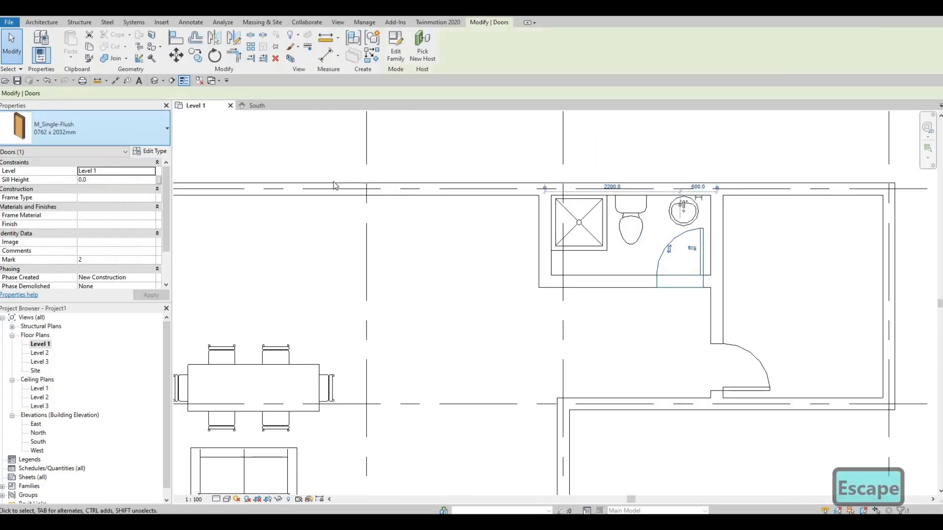
key(Escape)
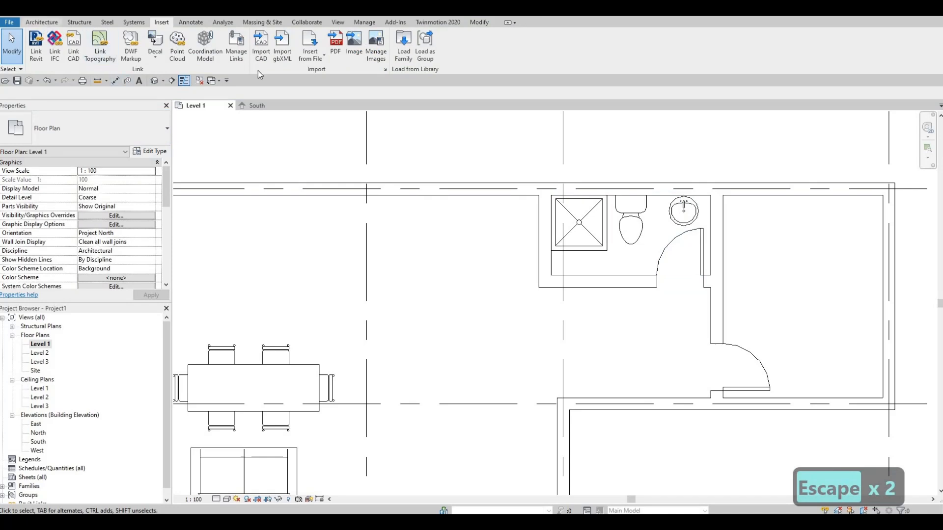
Start loading another family and browse the Canada library to the Residential folder under Doors.
click(42, 22)
click(162, 22)
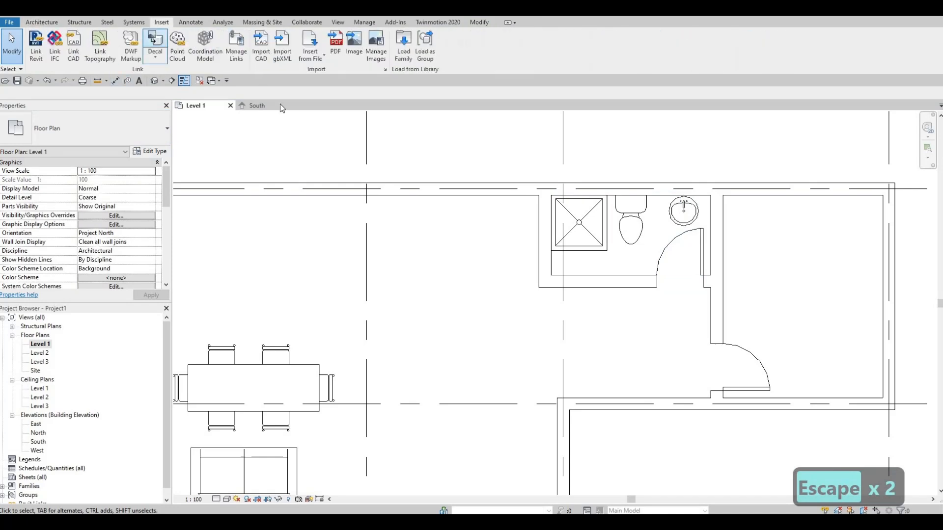
click(403, 47)
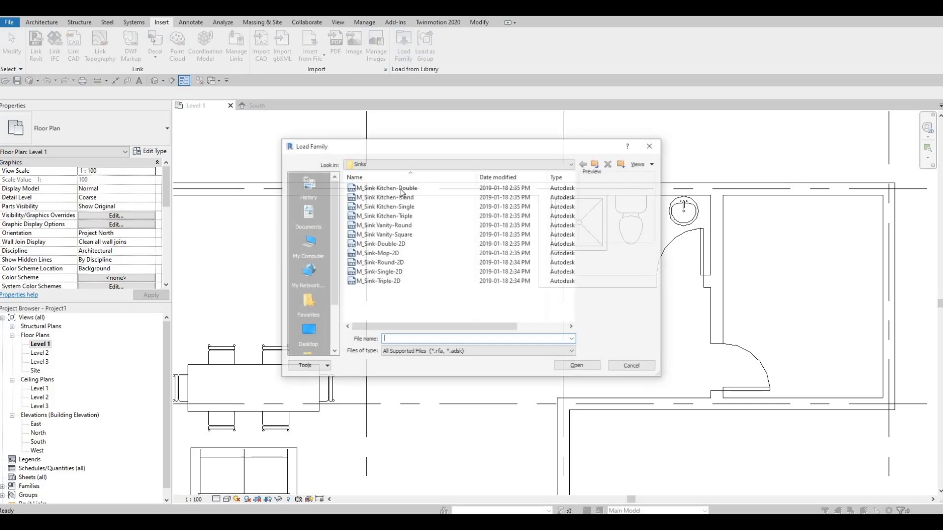
click(427, 164)
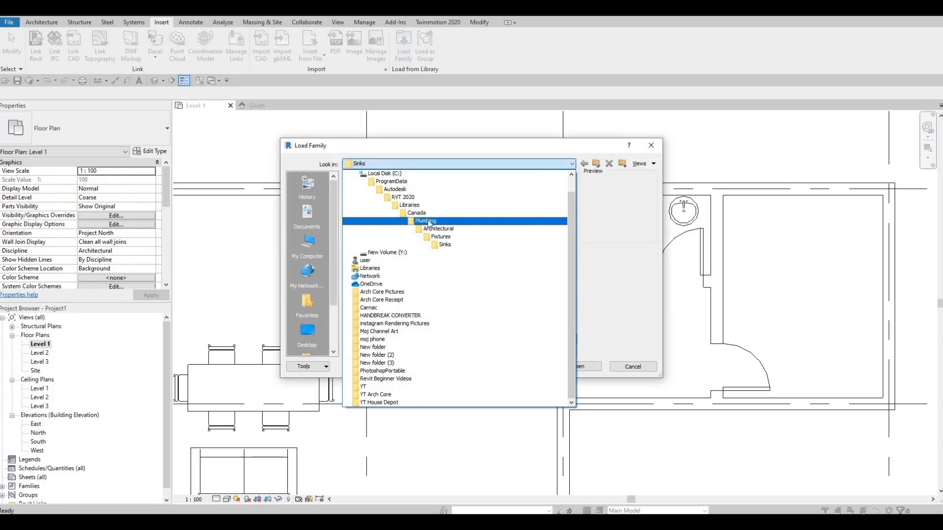
click(418, 213)
scroll(398, 248, down, 3)
scroll(385, 246, up, 3)
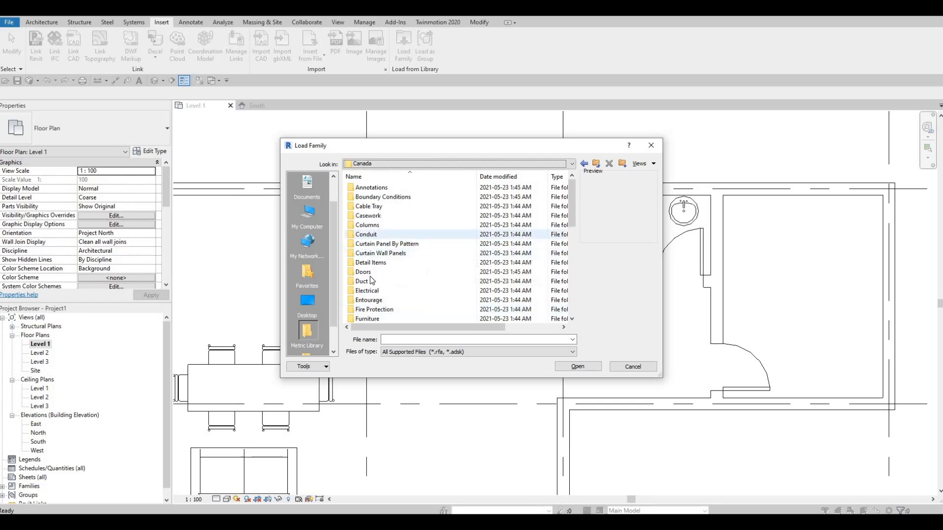
click(390, 272)
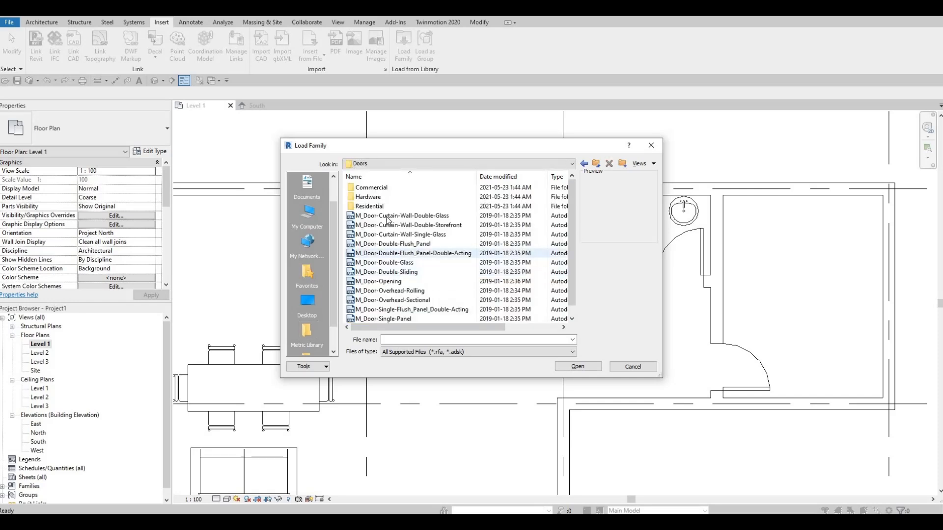
click(375, 244)
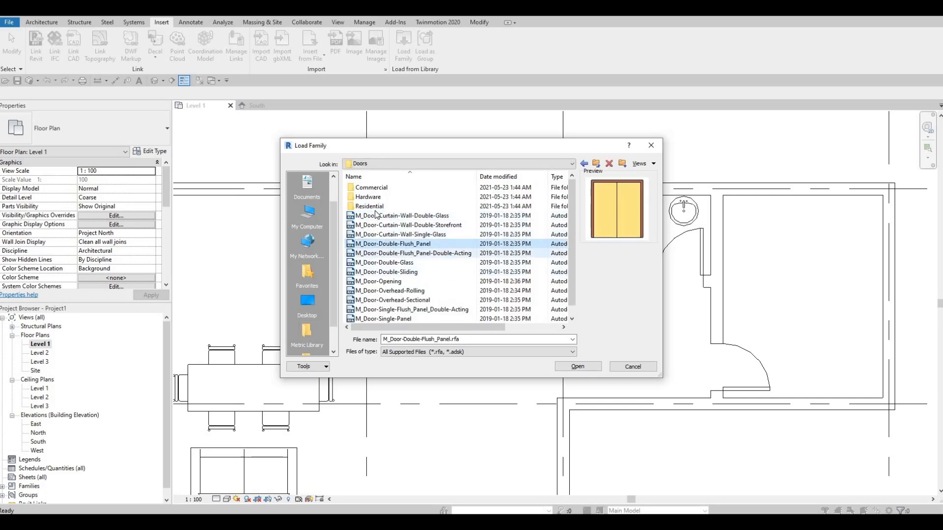
double_click(373, 206)
Compare the previews of the residential door families and open M_Door-Interior-Single-1_Panel-Wood for loading.
click(409, 188)
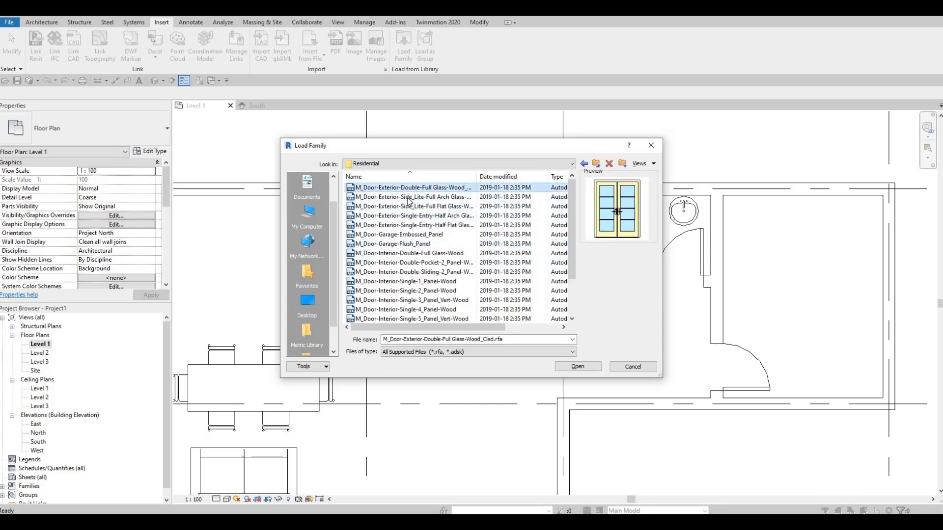
key(Down)
key(Down)
key(Down)
key(Down)
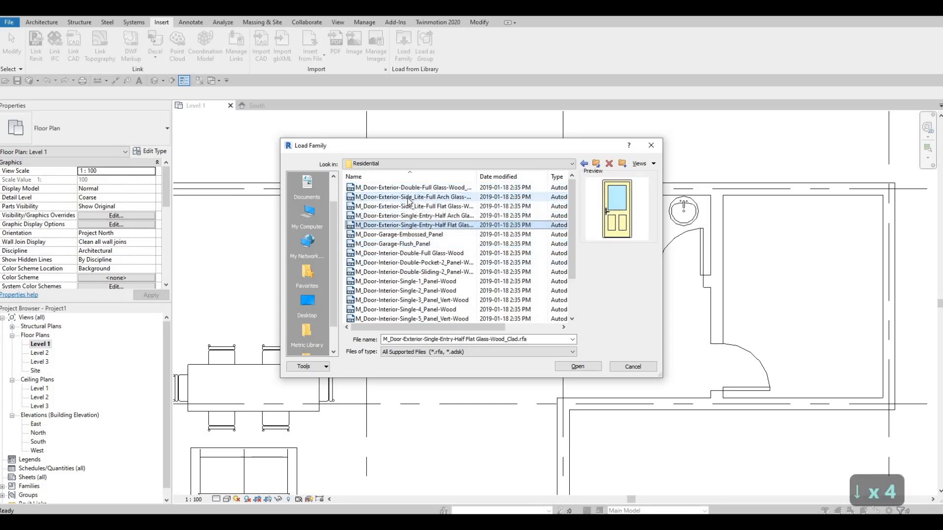
key(Down)
key(Down)
key(Down)
key(Down)
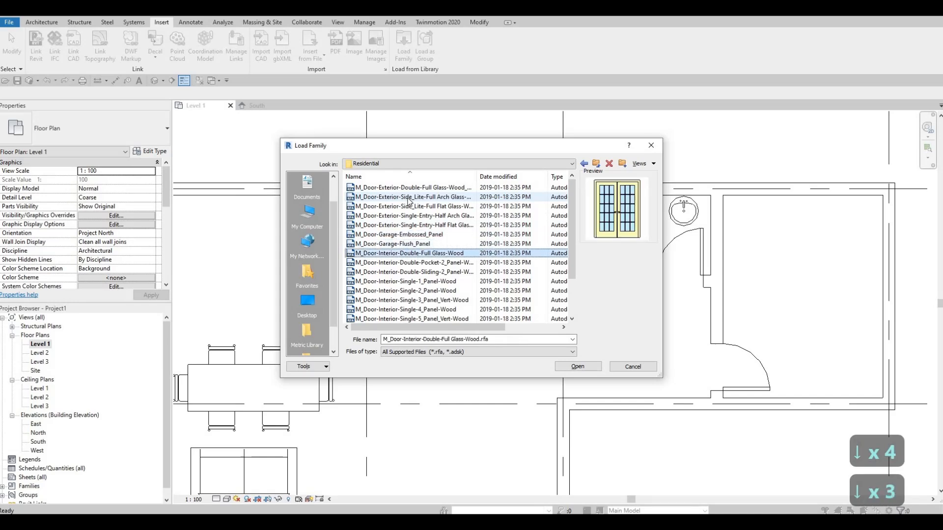
key(Down)
key(Down)
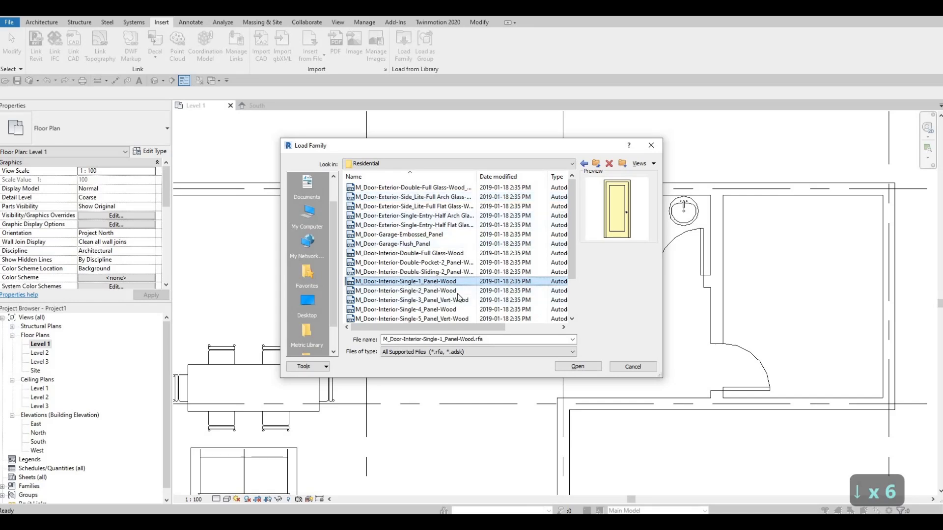
click(578, 367)
Select all size types of M_Door-Interior-Single-1_Panel-Wood and load them, accepting the large number of types.
click(423, 254)
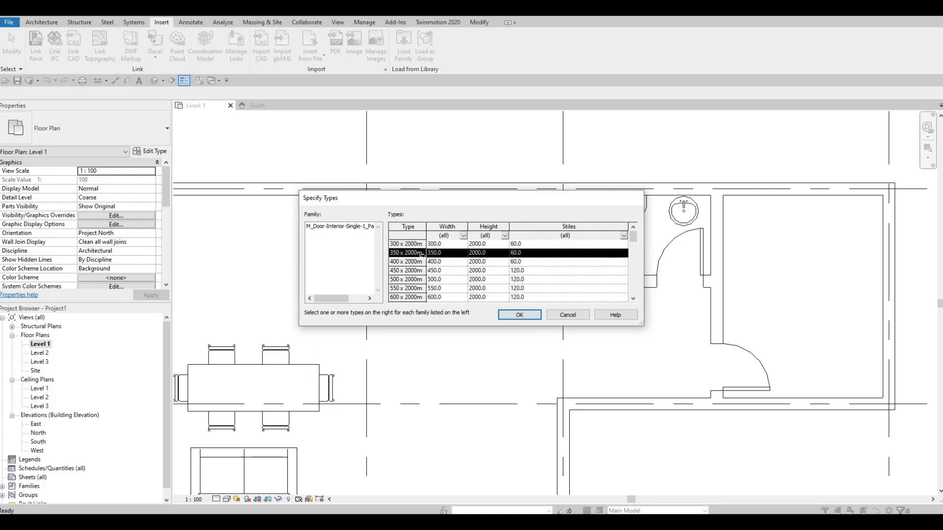
key(ctrl+a)
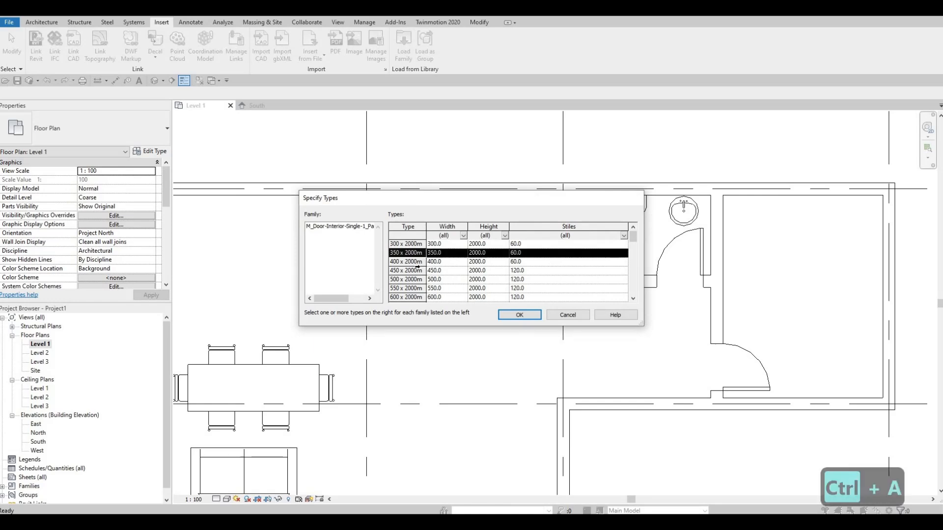
scroll(419, 279, down, 5)
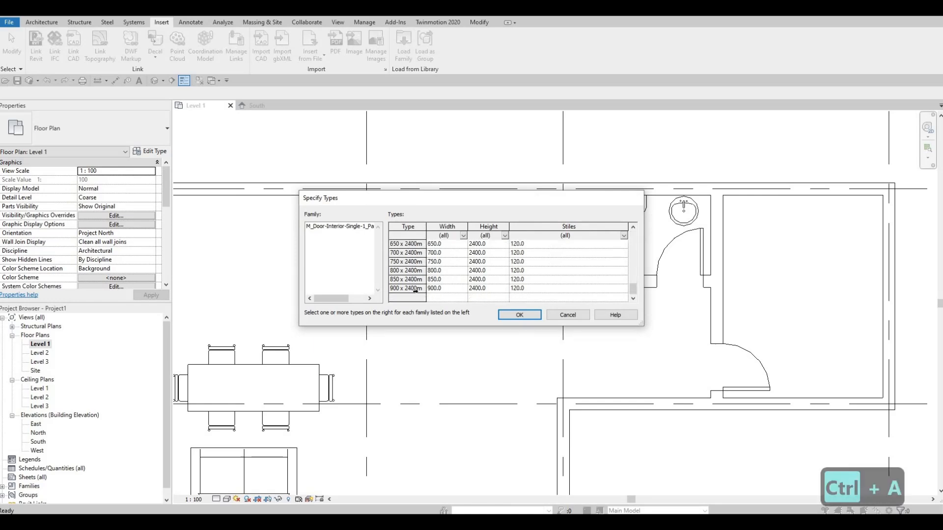
click(415, 289)
scroll(415, 273, up, 11)
click(419, 245)
click(421, 262)
click(422, 246)
scroll(423, 269, down, 5)
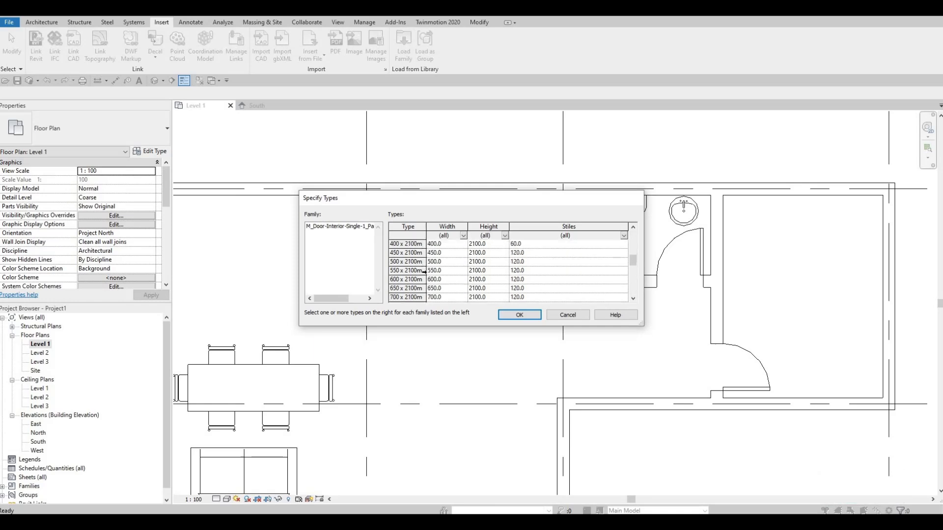
key(ctrl+a)
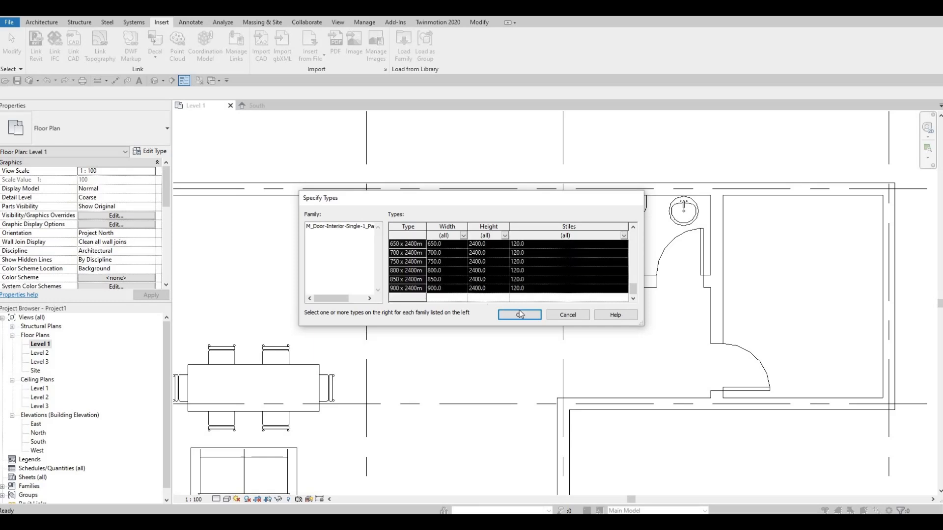
click(519, 314)
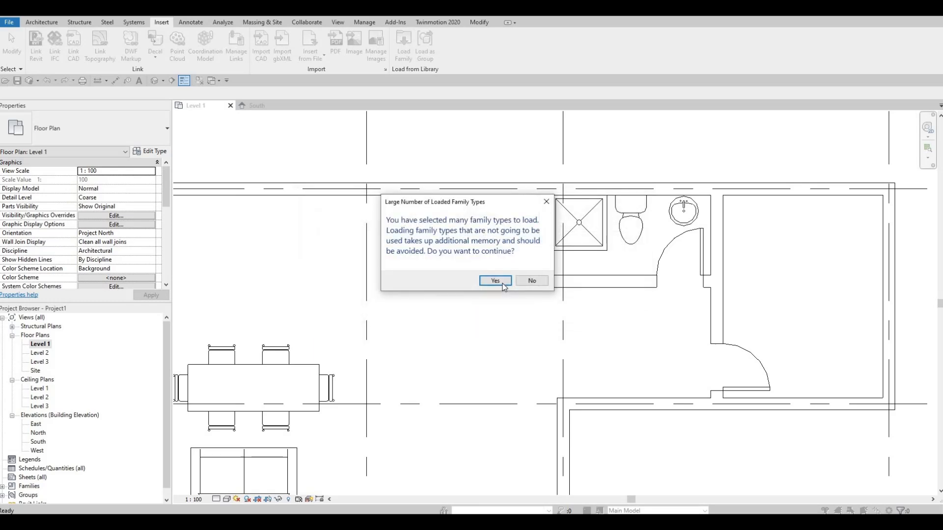
key(Return)
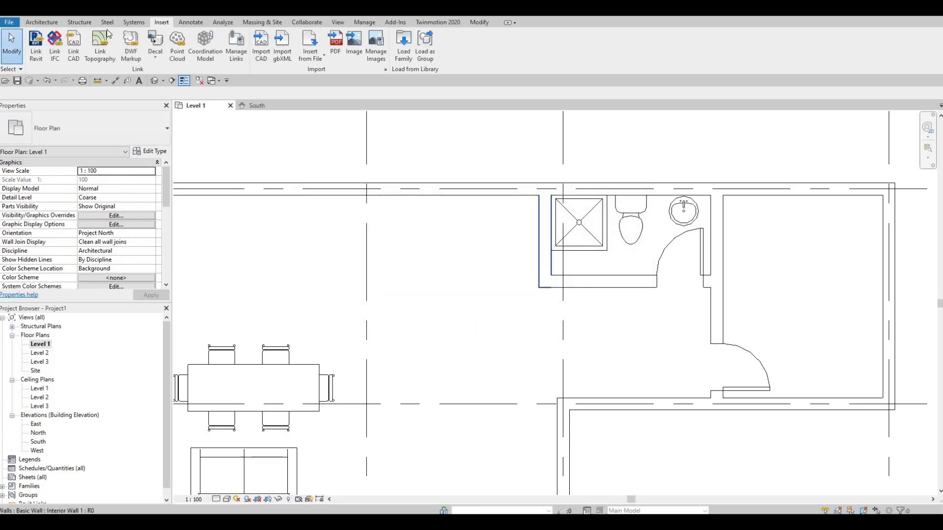
click(48, 23)
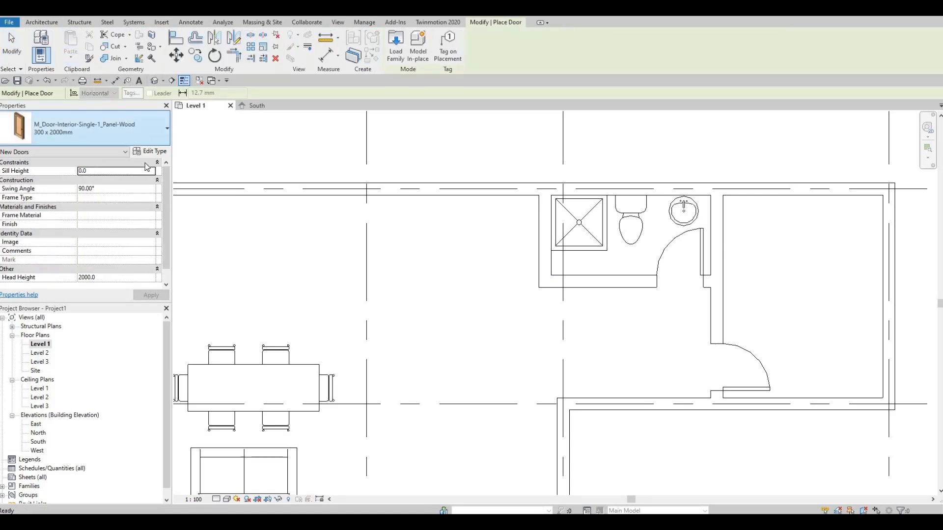
click(143, 140)
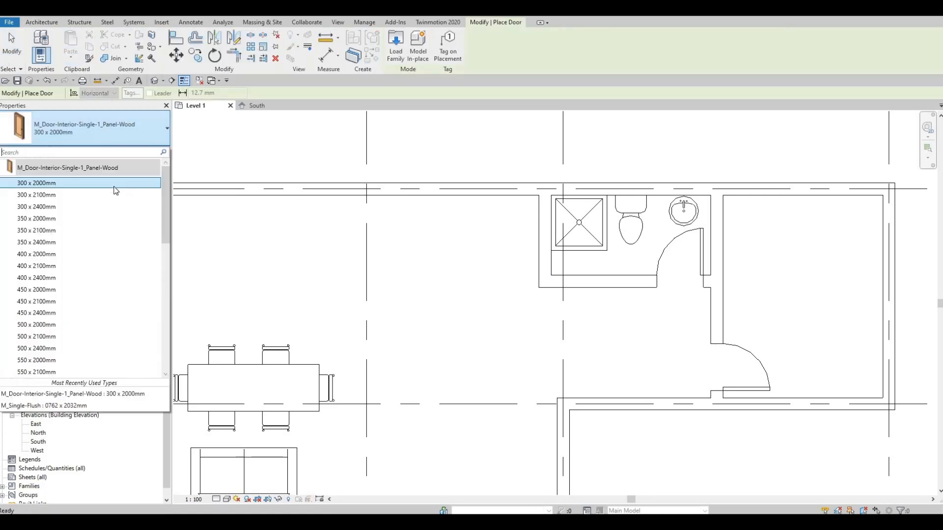
key(Escape)
key(Escape)
Delete the two M_Single-Flush doors from the bathroom's lower wall and the right room's left wall.
click(658, 266)
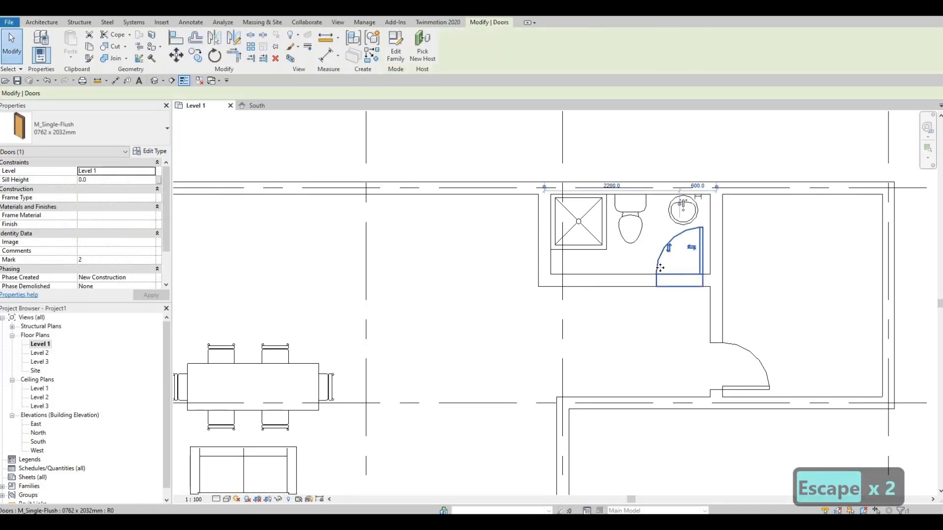
key(Delete)
click(760, 362)
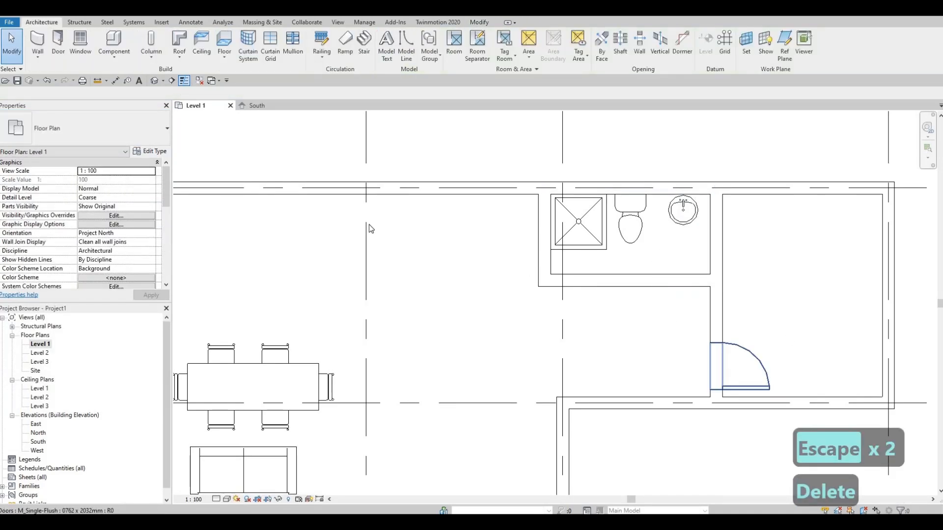
key(Delete)
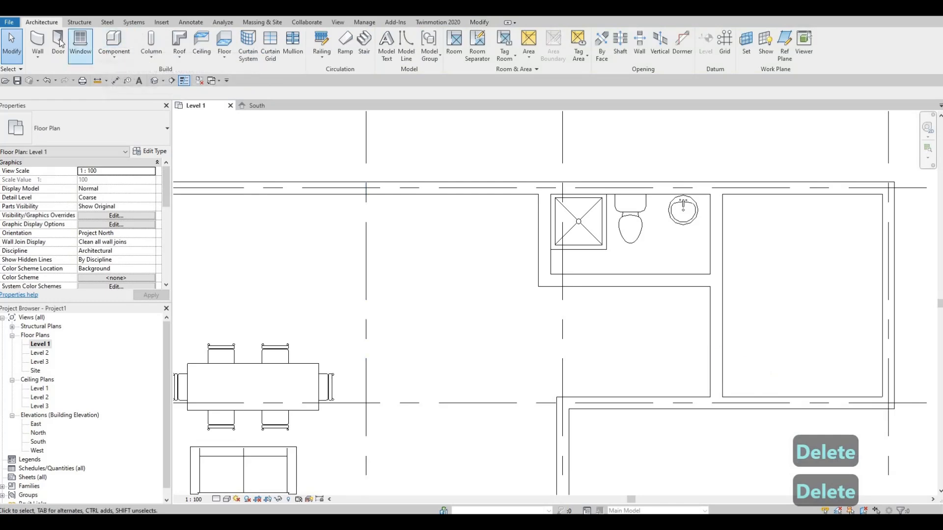
Start placing a door with the 450 x 2000mm type of M_Door-Interior-Single-1_Panel-Wood.
click(58, 43)
click(128, 131)
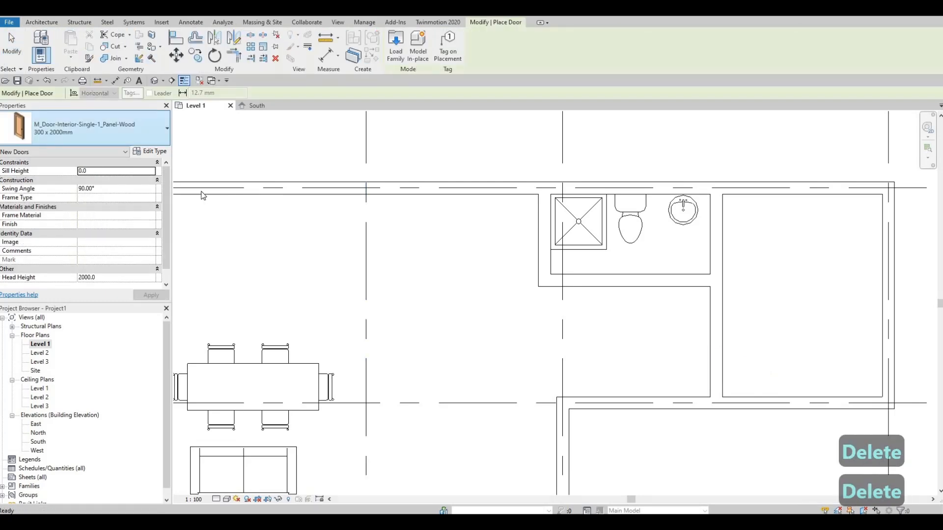
key(Escape)
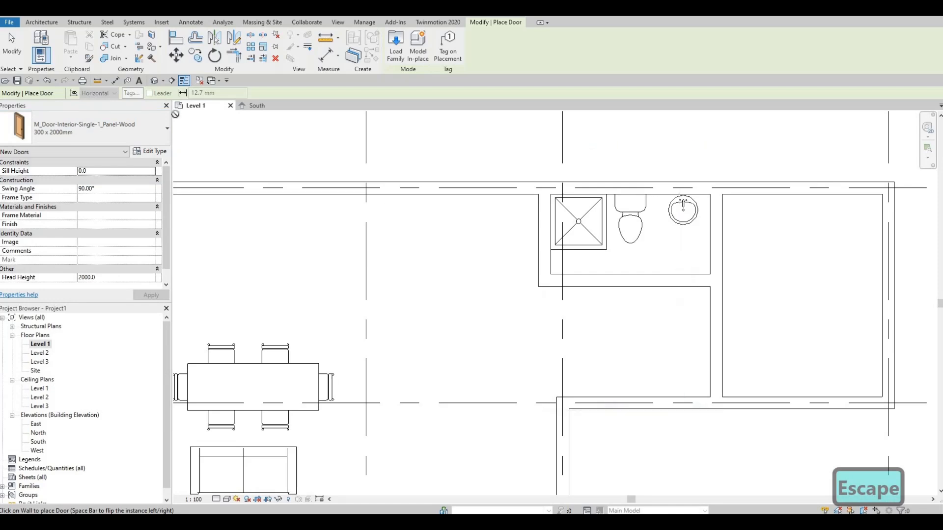
click(125, 126)
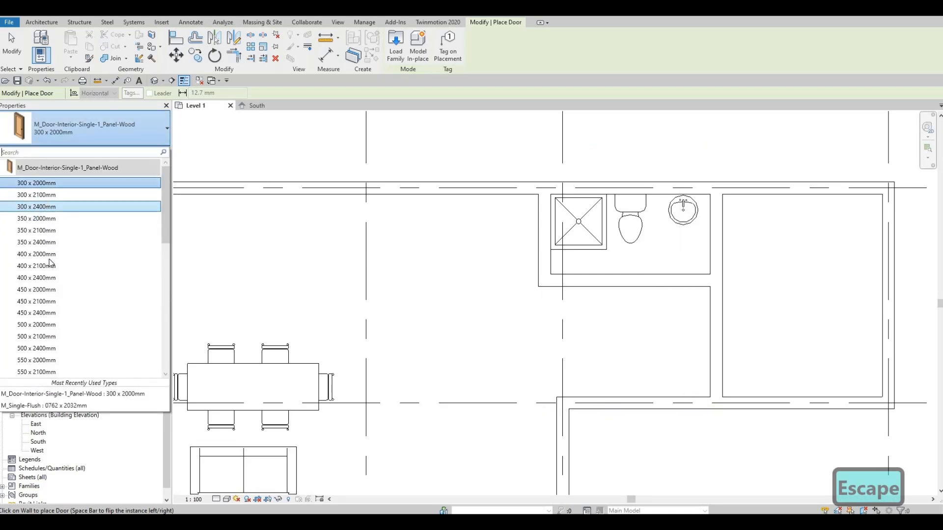
key(Down)
key(Return)
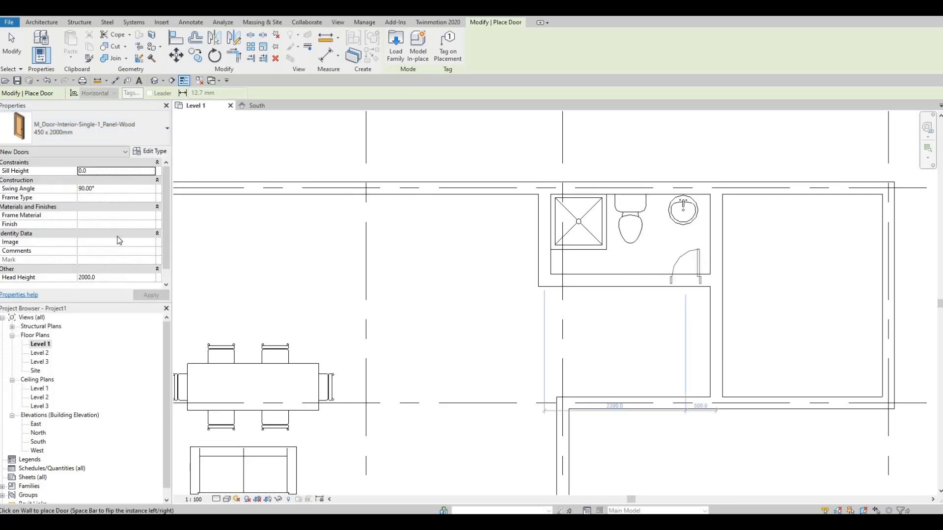
Try the 500 x 2100mm and 700 x 2000mm types for the new door.
click(94, 129)
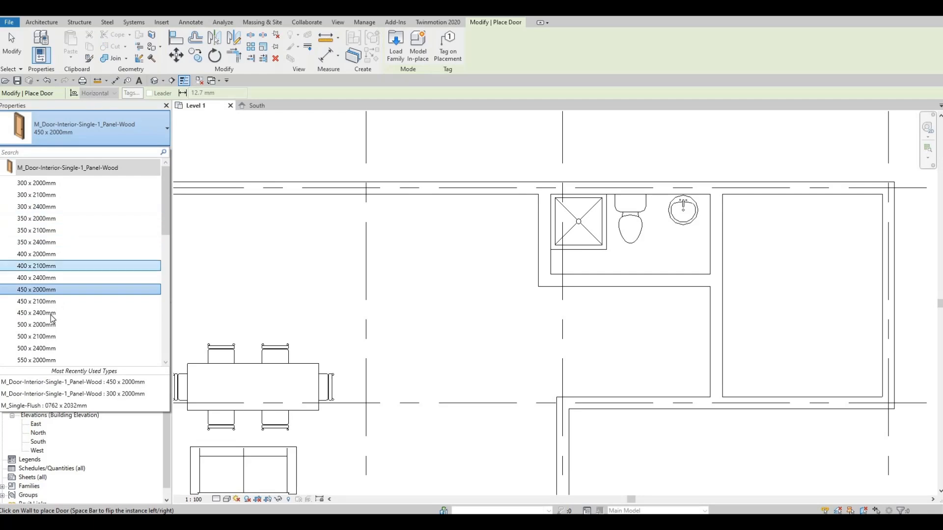
scroll(53, 319, down, 1)
click(65, 314)
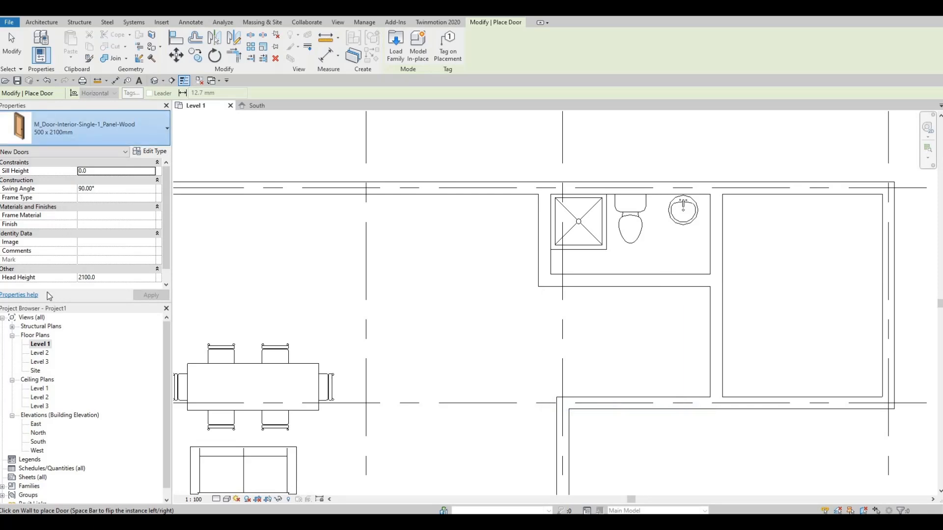
click(143, 138)
click(47, 301)
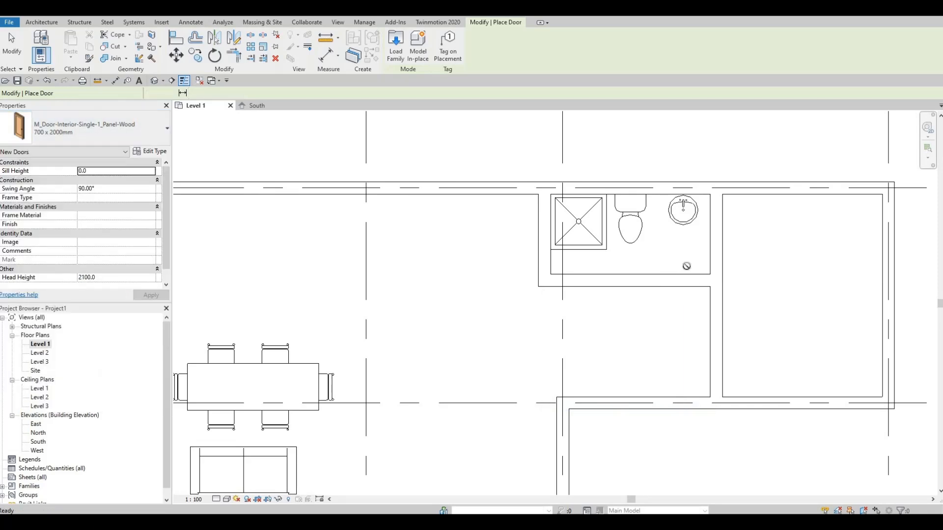
Place a 600 x 2000mm M_Door-Interior-Single-1_Panel-Wood in the bathroom's lower wall near its right corner, swinging into the bathroom.
click(99, 132)
scroll(42, 221, up, 3)
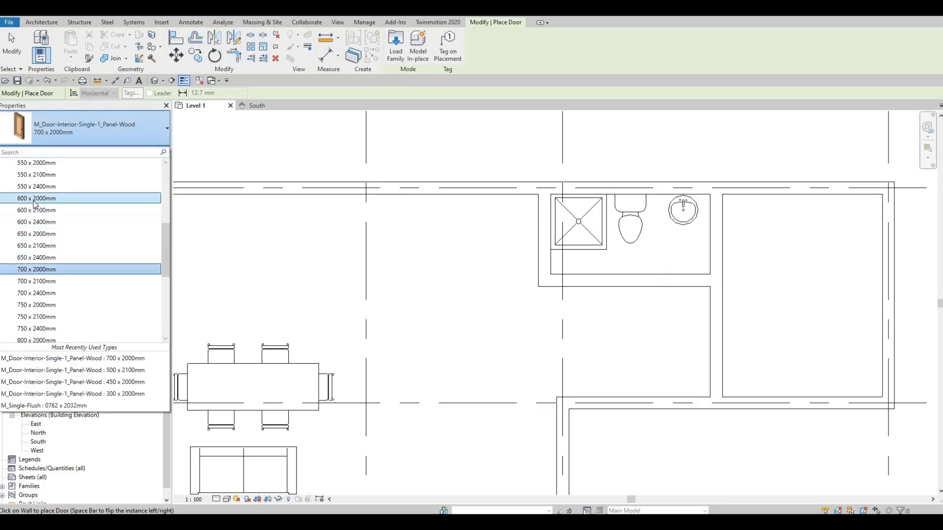
click(35, 199)
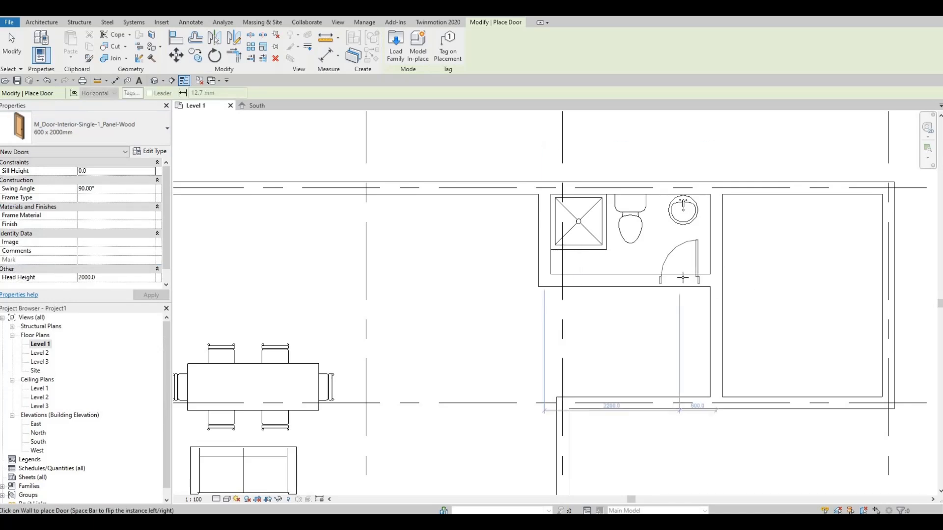
click(636, 287)
key(Escape)
key(Escape)
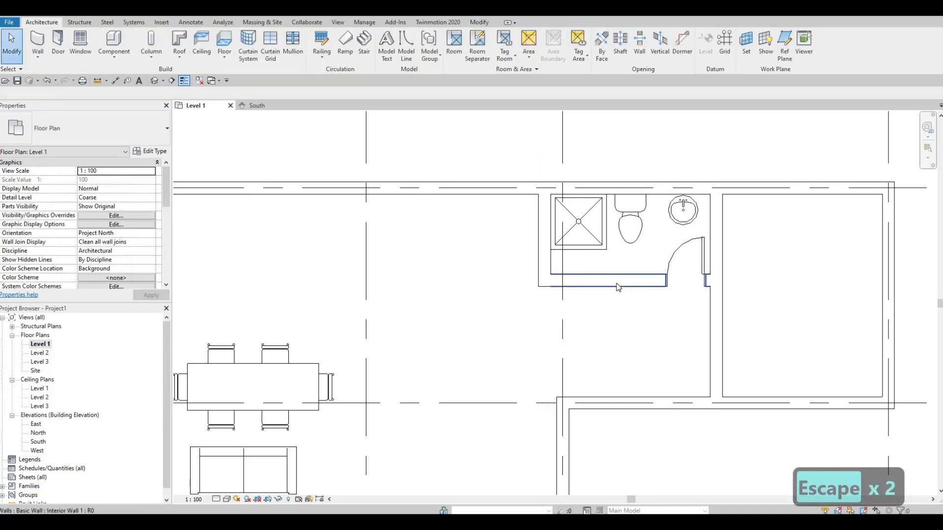
Move the bathroom's lower wall to 1300 mm from the upper exterior wall.
click(614, 283)
click(742, 235)
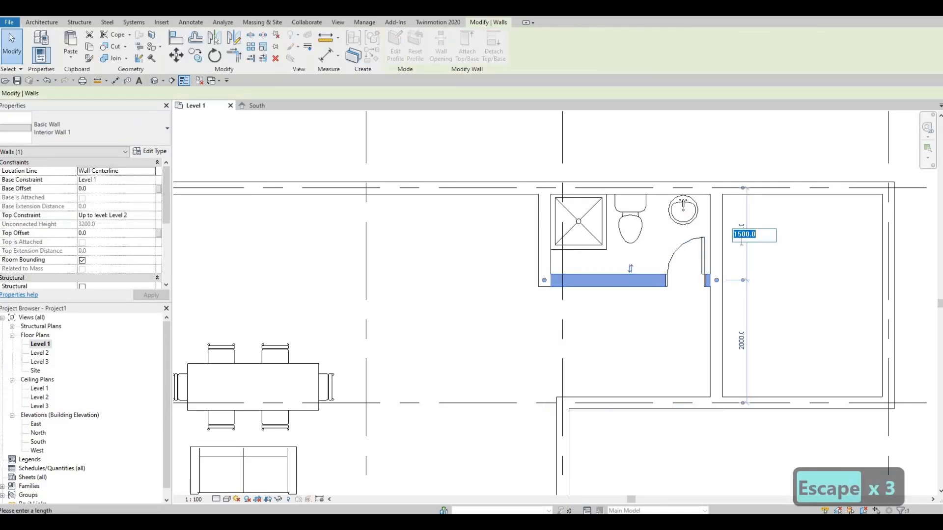
text(1300)
key(Return)
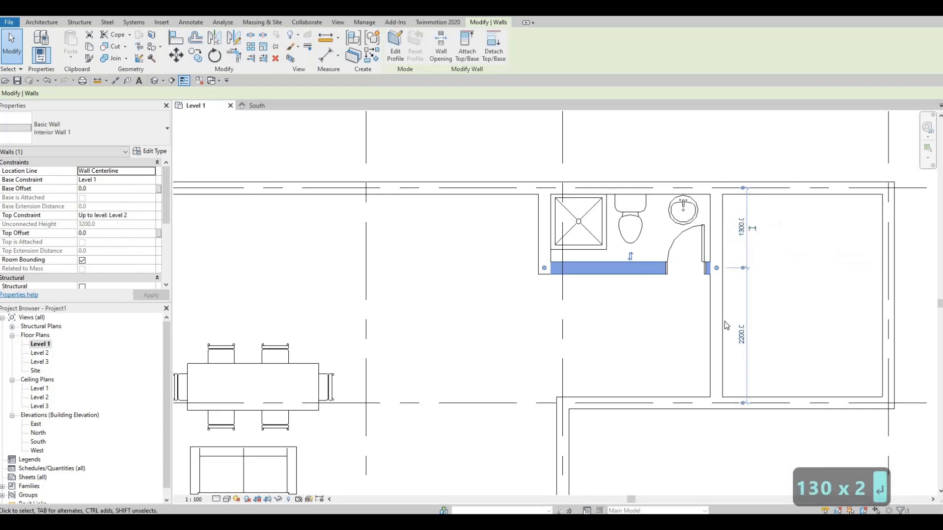
key(Escape)
key(Escape)
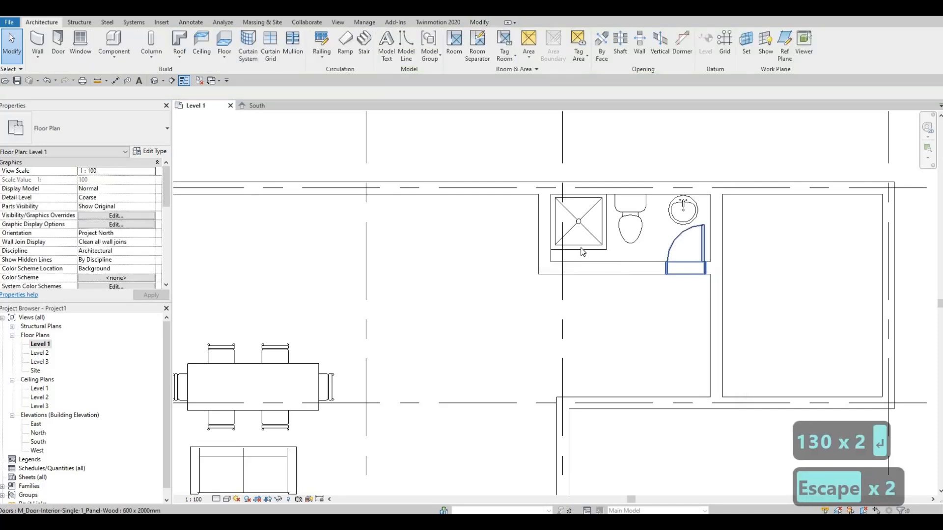
Change the bathroom door's type to the 500 x 2000mm size of M_Door-Interior-Single-1_Panel-Wood.
click(697, 246)
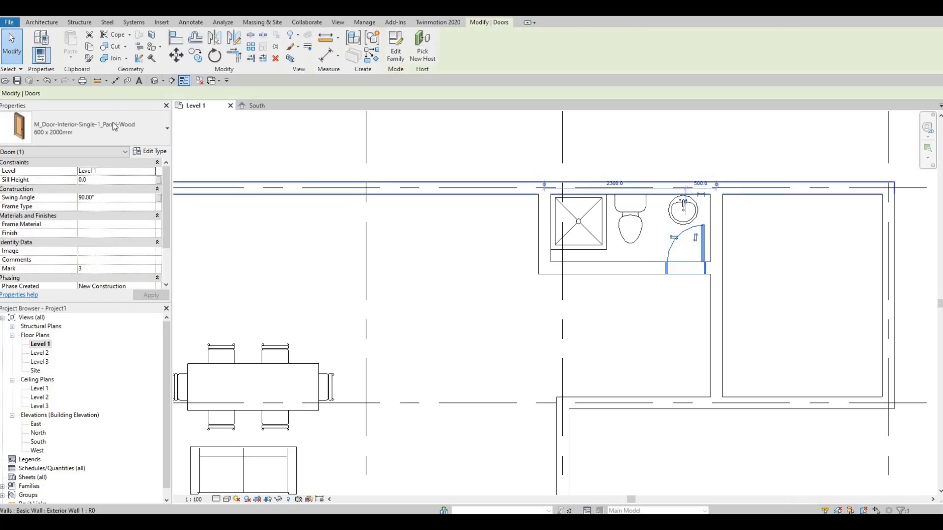
click(114, 126)
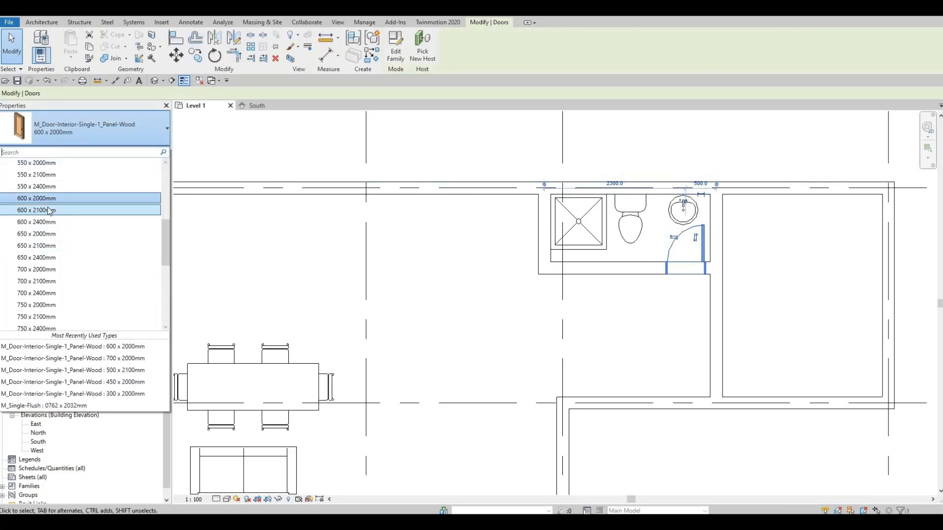
scroll(50, 209, up, 2)
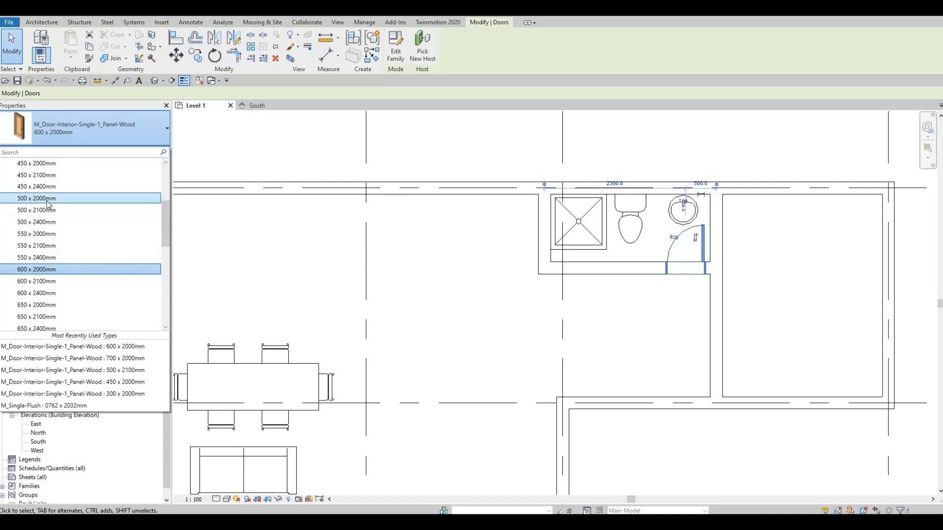
key(Escape)
key(Escape)
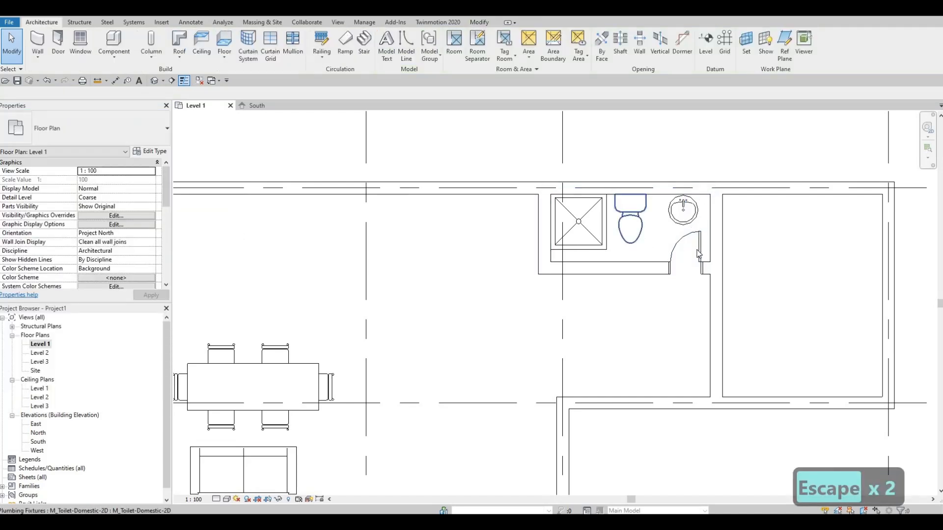
Nudge the bathroom door slightly to the right along its wall.
click(696, 249)
key(Right)
key(Right)
key(Left)
key(Escape)
Place a 500 x 2000mm M_Door-Interior-Single-1_Panel-Wood in the far-right room's partition, 400 mm from the lower exterior wall, swinging into the room.
click(58, 43)
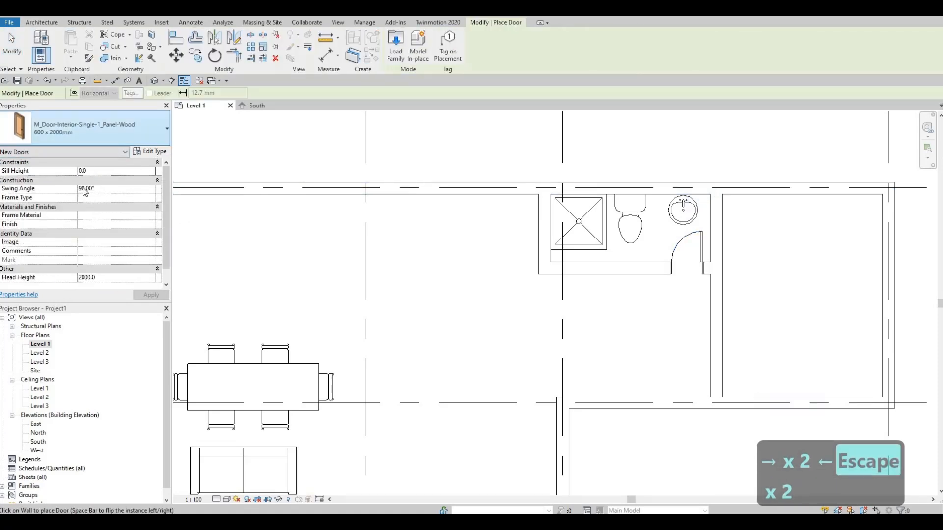
click(132, 140)
scroll(58, 186, up, 4)
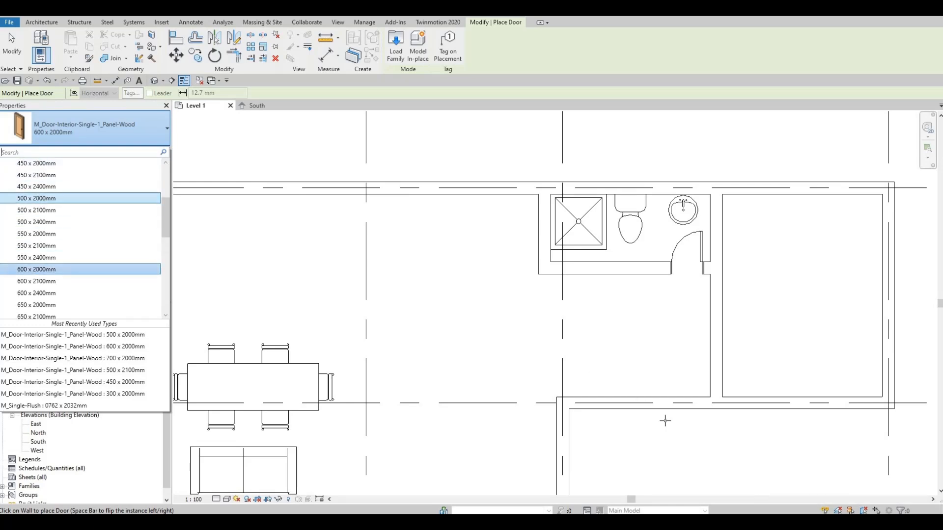
click(54, 198)
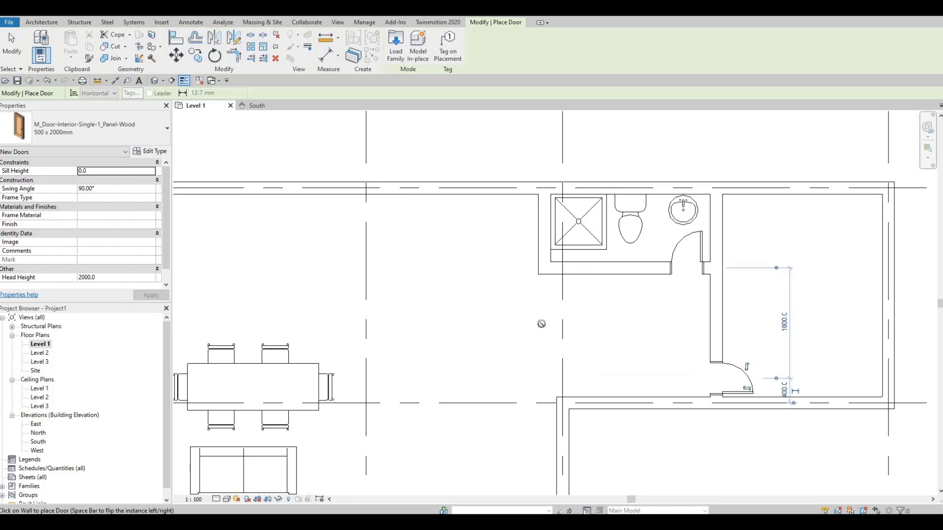
key(Escape)
key(ctrl+z)
key(Escape)
key(F1)
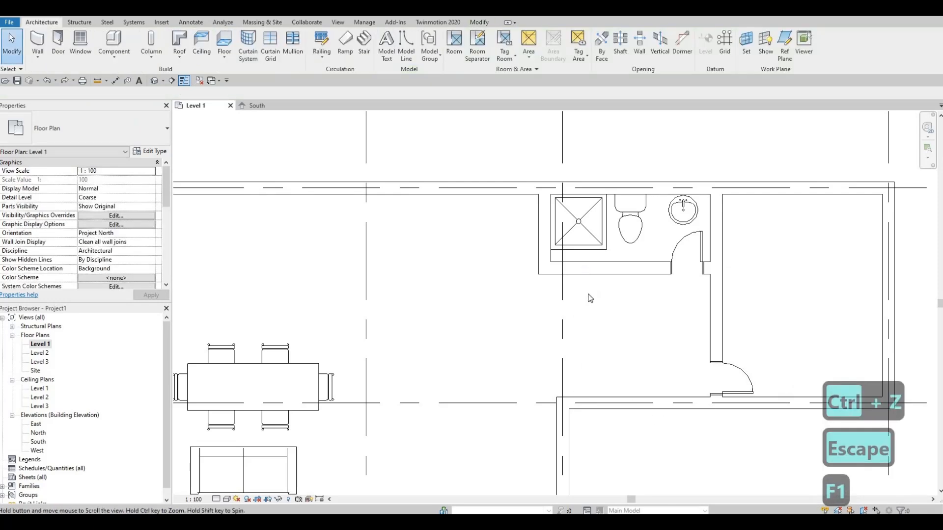
Review the Level 1 layout, checking the bathroom, the dining area, the sofa group and the exterior walls.
scroll(616, 287, down, 4)
key(Escape)
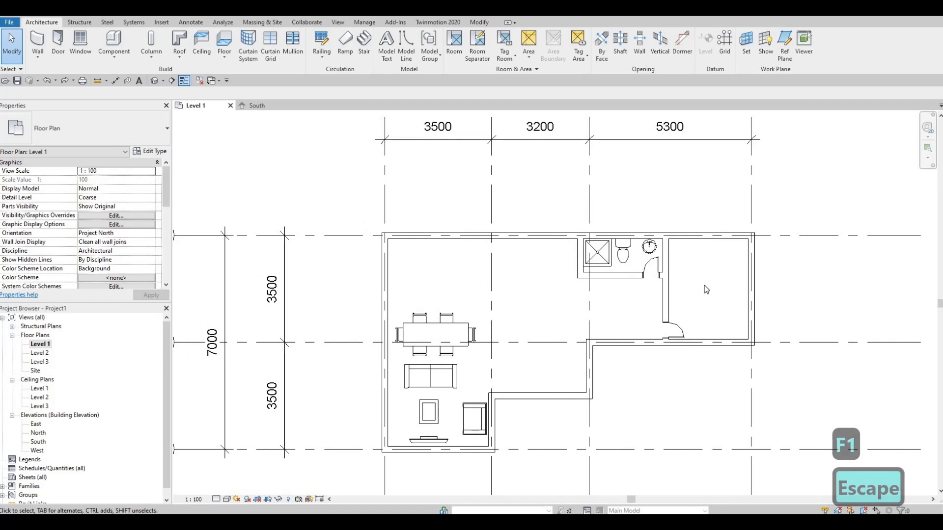
middle_drag(646, 268, 711, 256)
scroll(651, 271, up, 2)
middle_drag(619, 273, 642, 256)
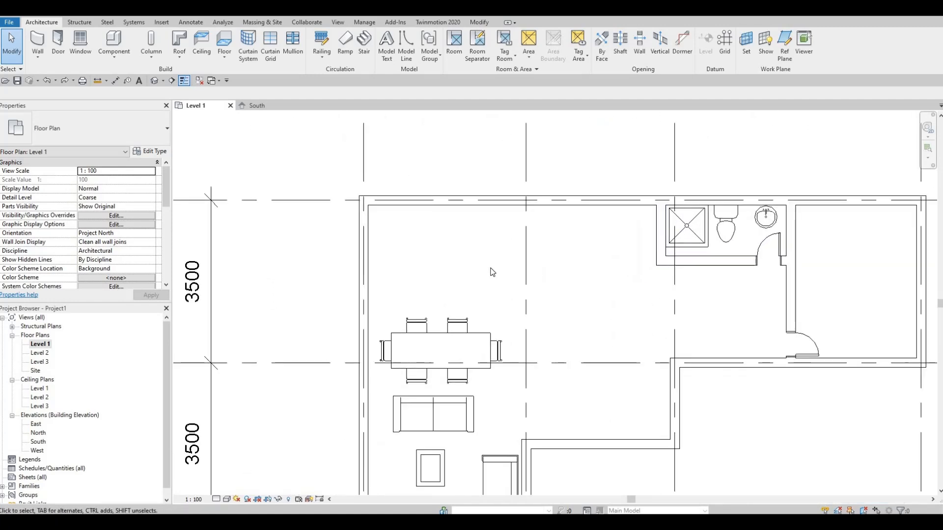
middle_drag(550, 289, 576, 256)
scroll(542, 230, down, 1)
middle_drag(481, 227, 466, 233)
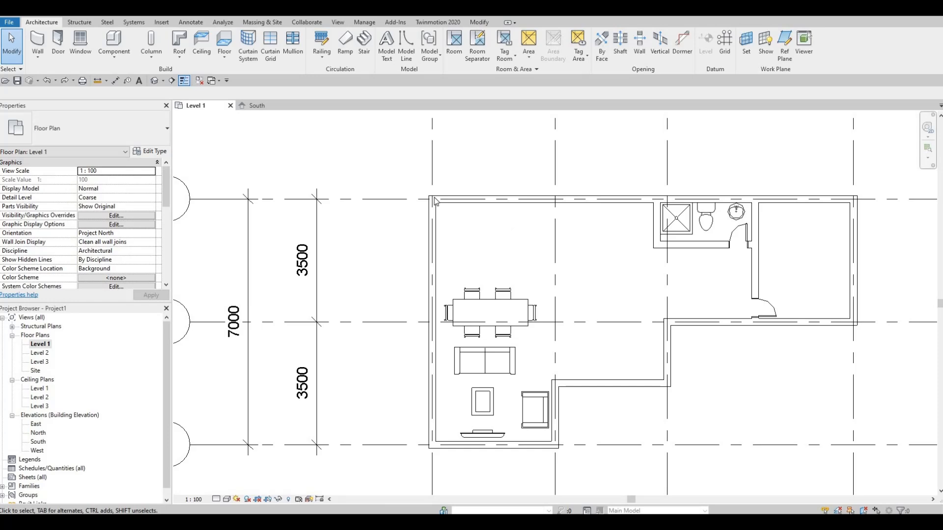
middle_drag(461, 258, 478, 224)
scroll(493, 277, up, 2)
middle_drag(496, 286, 515, 244)
middle_drag(529, 299, 531, 301)
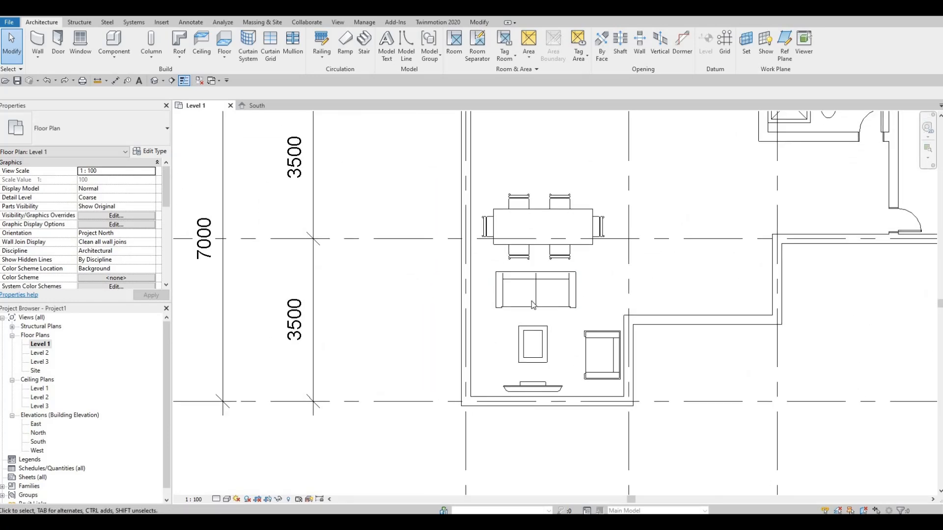
click(531, 305)
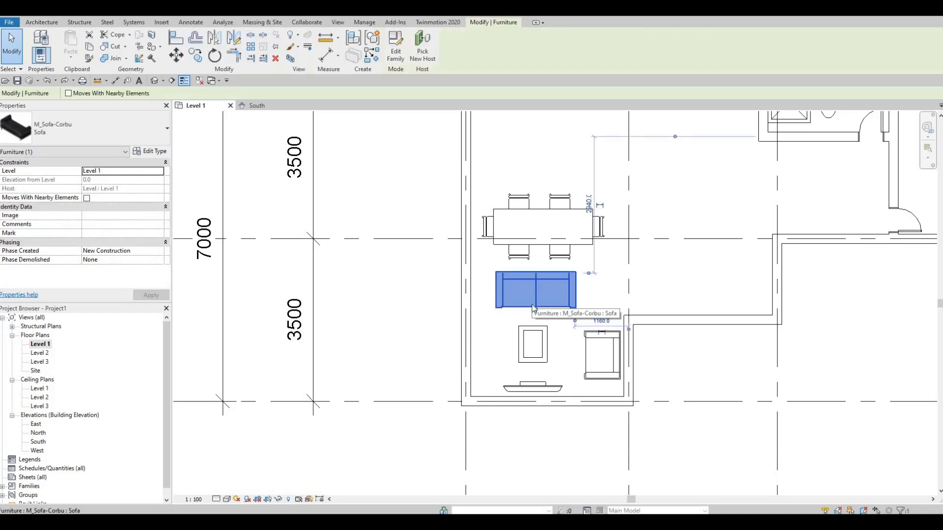
key(Escape)
middle_drag(524, 144, 529, 279)
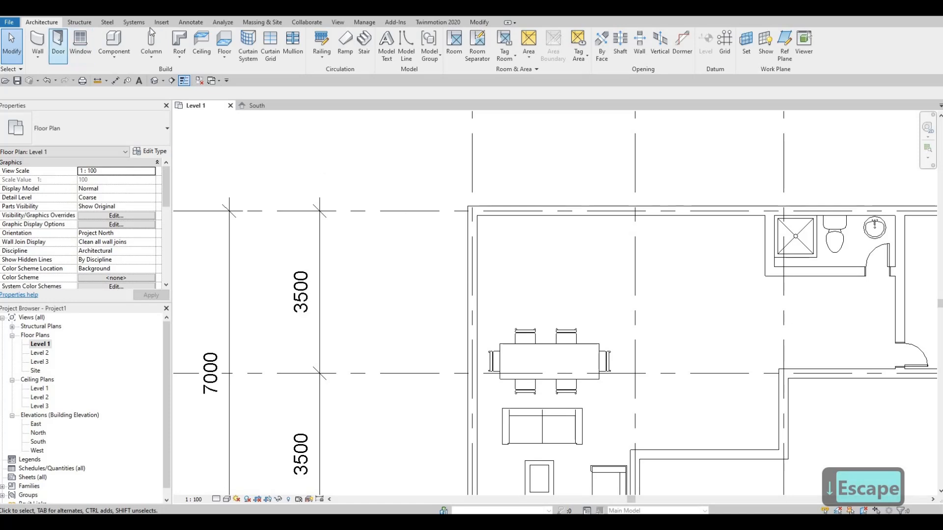
scroll(522, 232, down, 2)
middle_drag(528, 267, 454, 197)
middle_drag(610, 339, 607, 350)
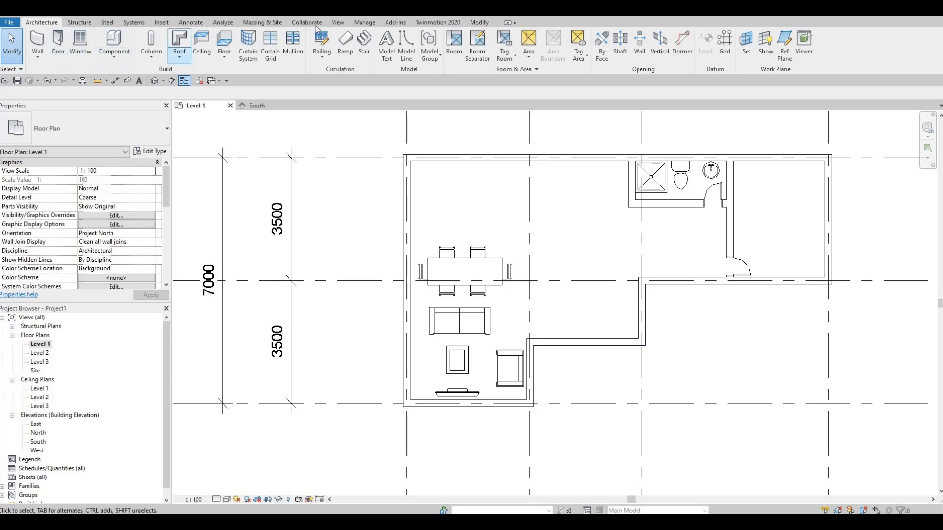
Preview the residential exterior door families and open M_Door-Exterior-Double-Full Glass-Wood_Clad.rfa for loading.
click(159, 21)
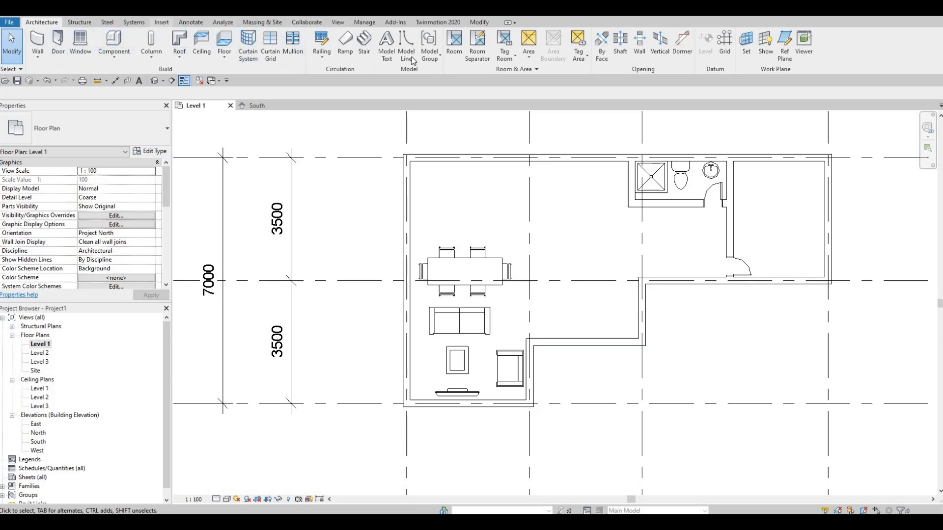
click(403, 43)
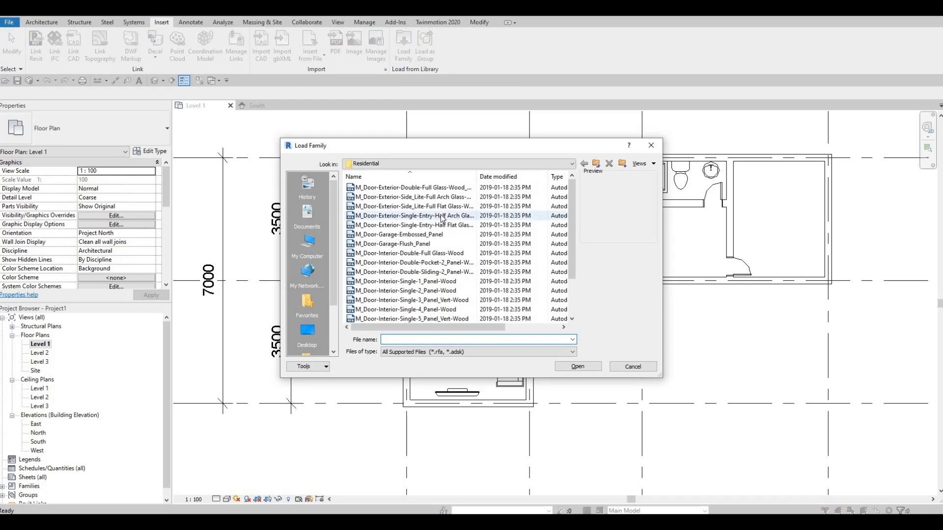
click(411, 188)
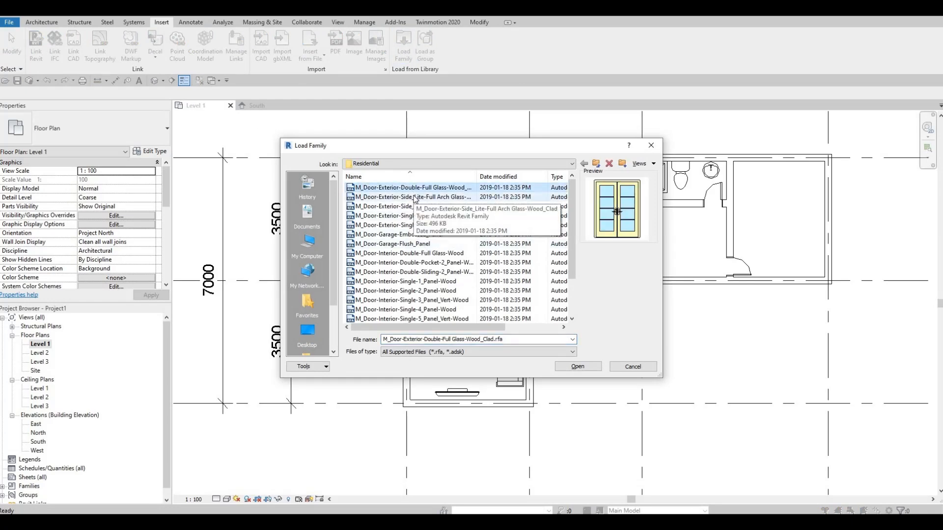
click(415, 206)
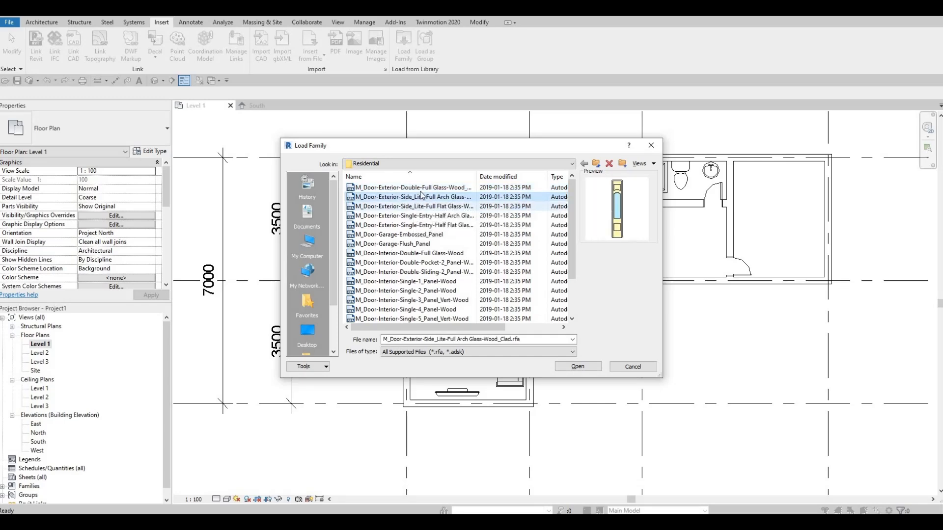
click(419, 188)
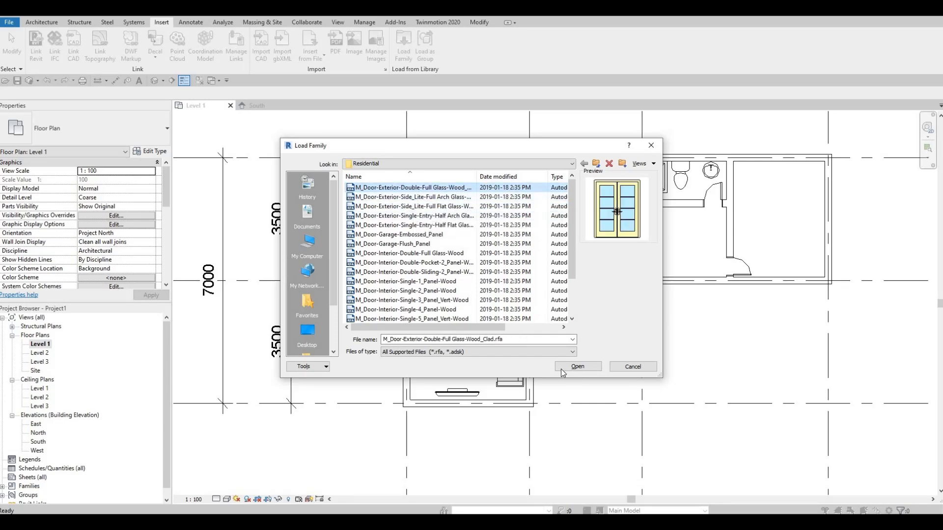
click(578, 366)
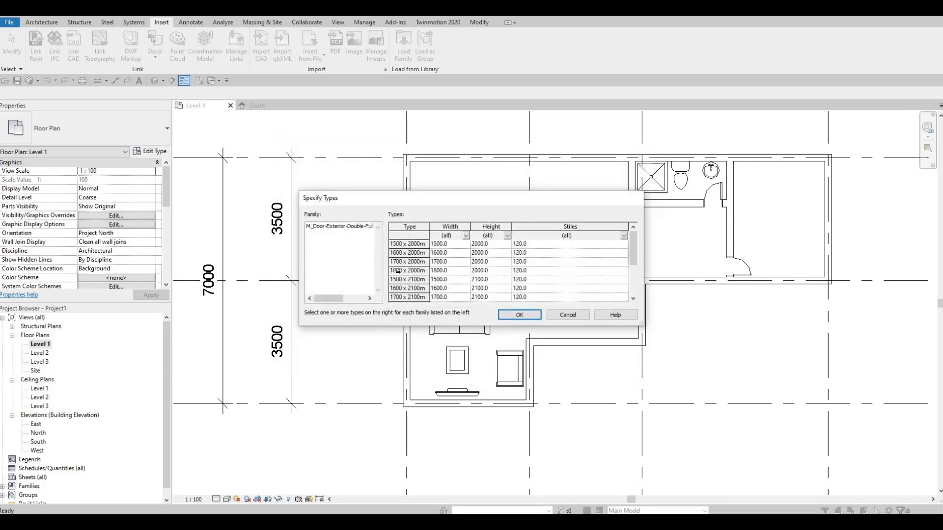
Load all size types of the M_Door-Exterior-Double-Full Glass-Wood_Clad family into the project.
scroll(423, 290, down, 2)
click(416, 288)
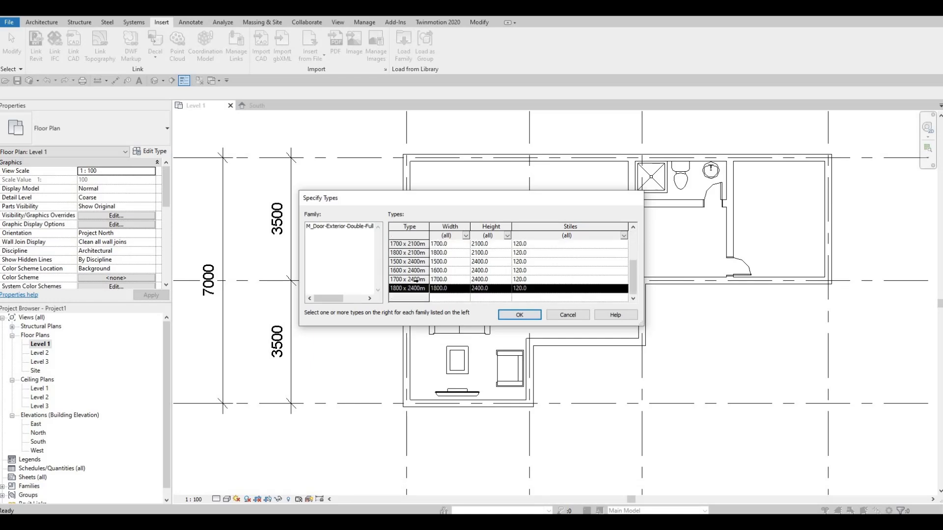
scroll(414, 258, up, 2)
scroll(417, 280, down, 2)
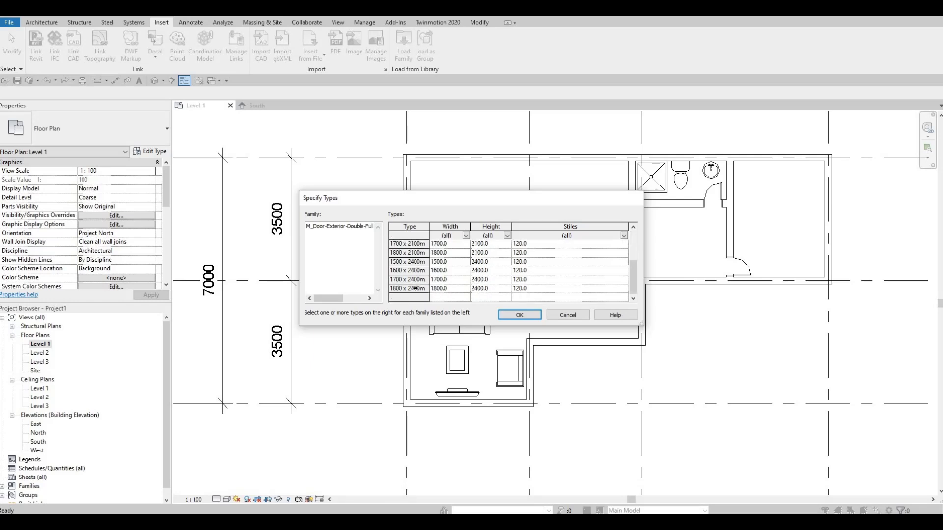
key(ctrl+a)
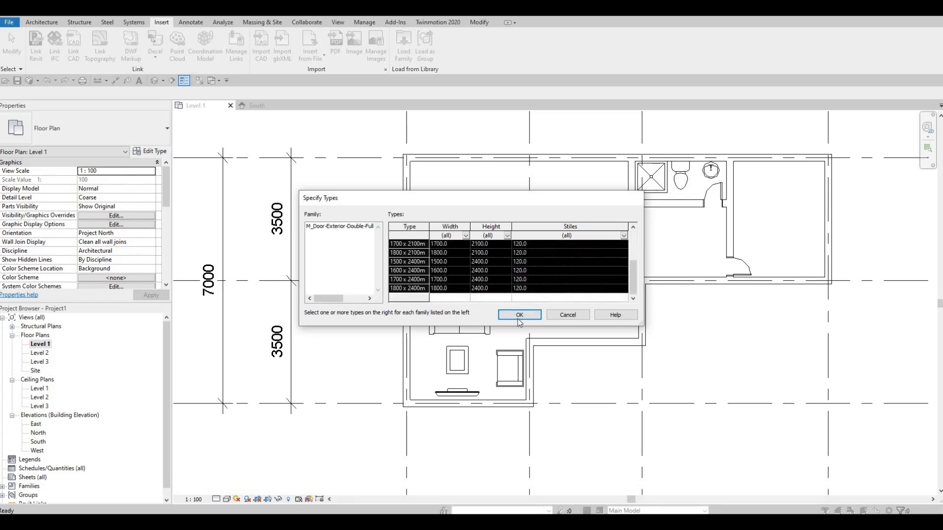
click(519, 315)
click(495, 281)
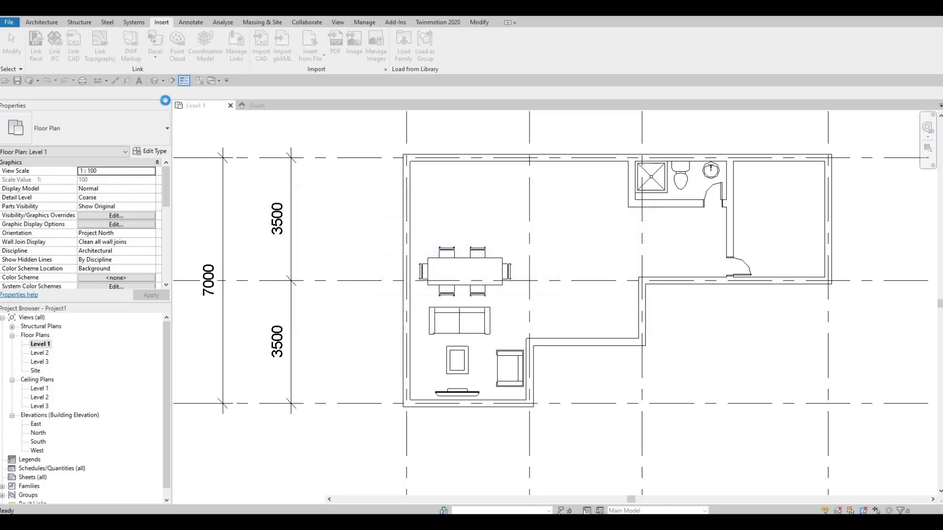
Place a 1500 x 2000mm exterior double glass door in the short stepped wall right of the armchair, 1400 mm from its left grid, swinging inward.
click(42, 22)
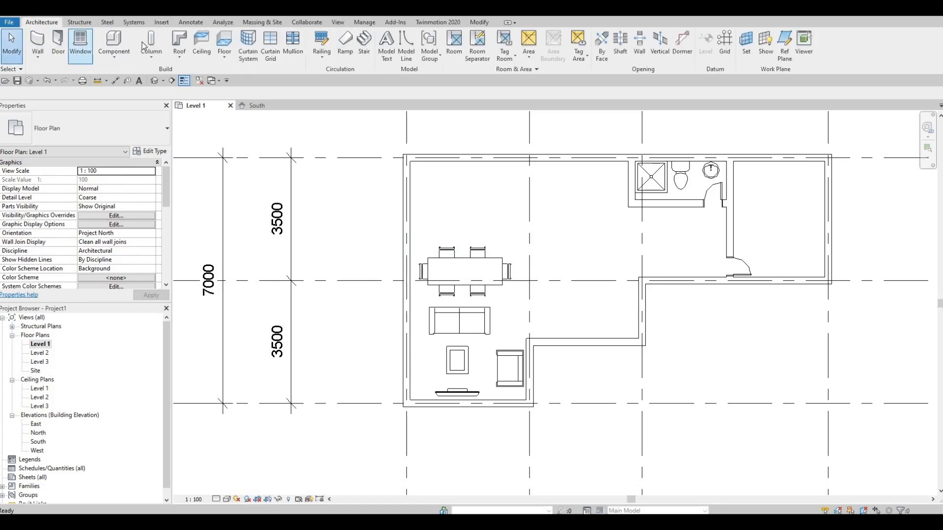
click(58, 42)
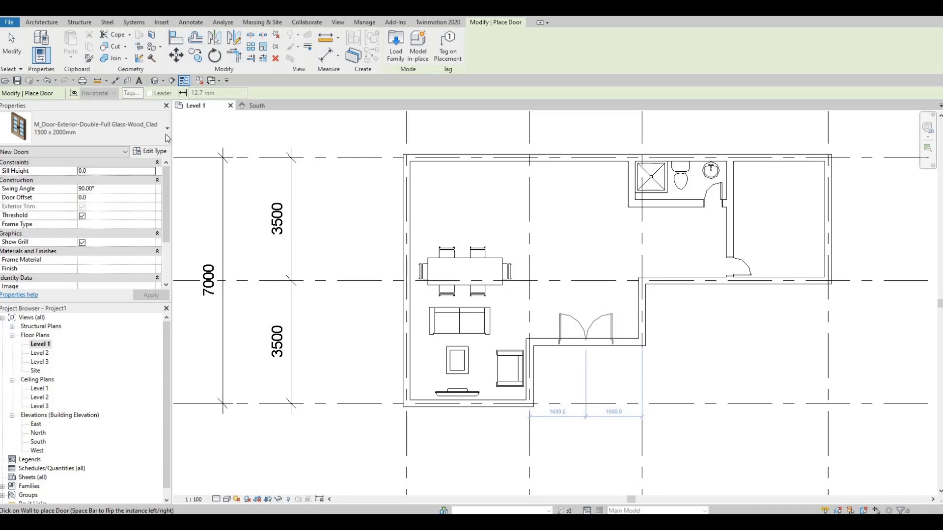
click(151, 130)
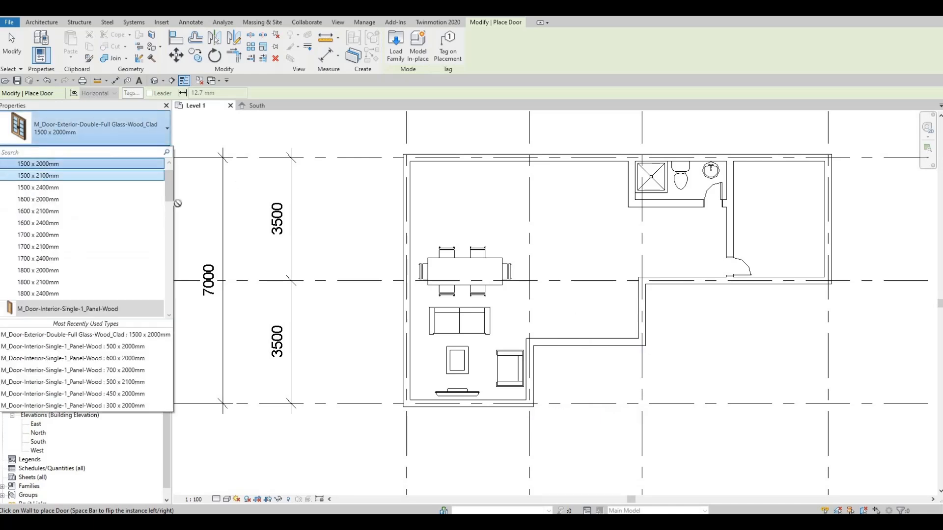
key(Escape)
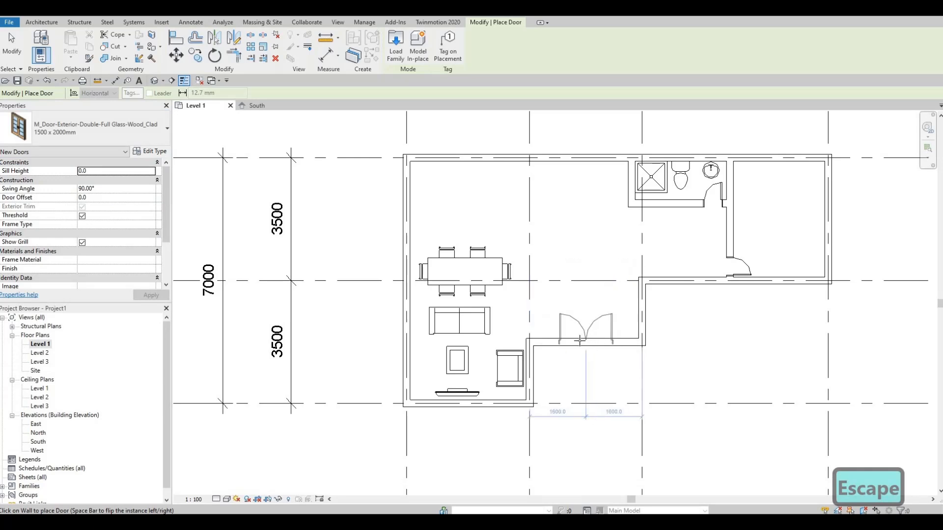
click(579, 341)
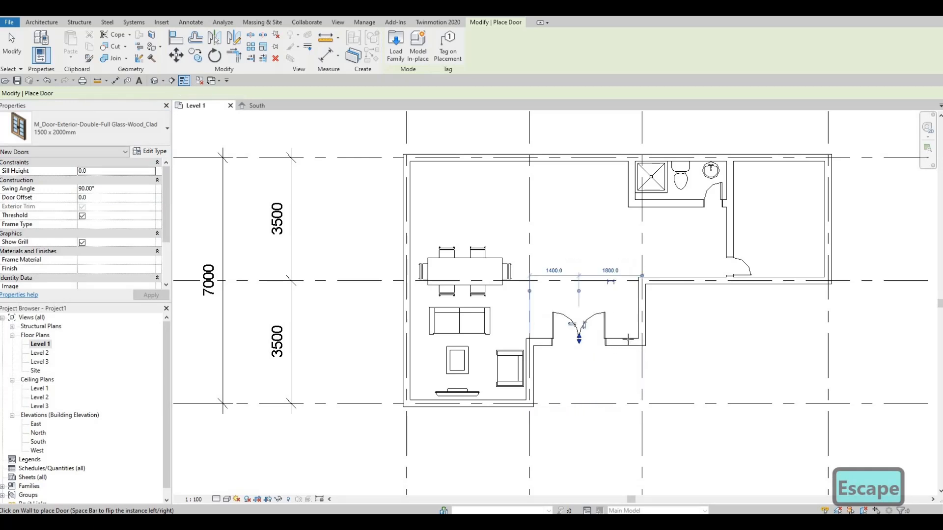
key(Escape)
key(Escape)
Nudge the exterior double door slightly to the right along its wall.
click(583, 325)
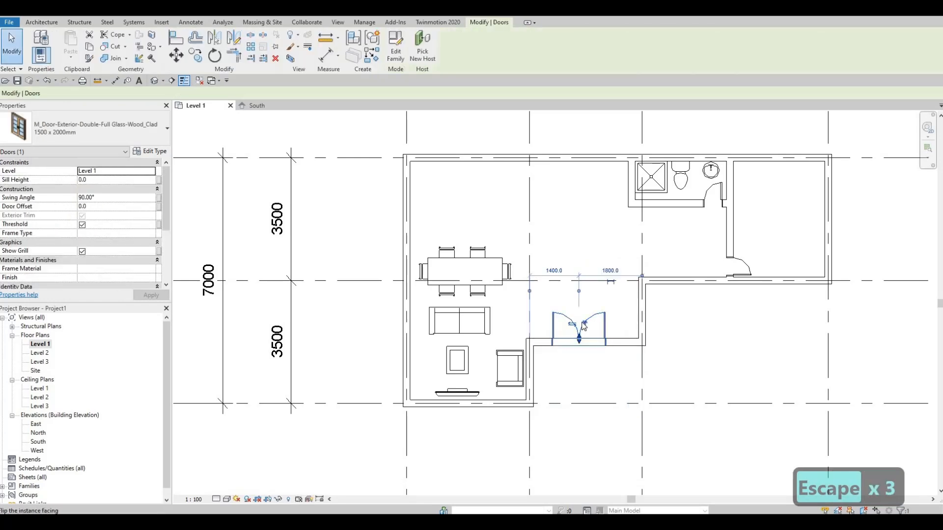
key(Escape)
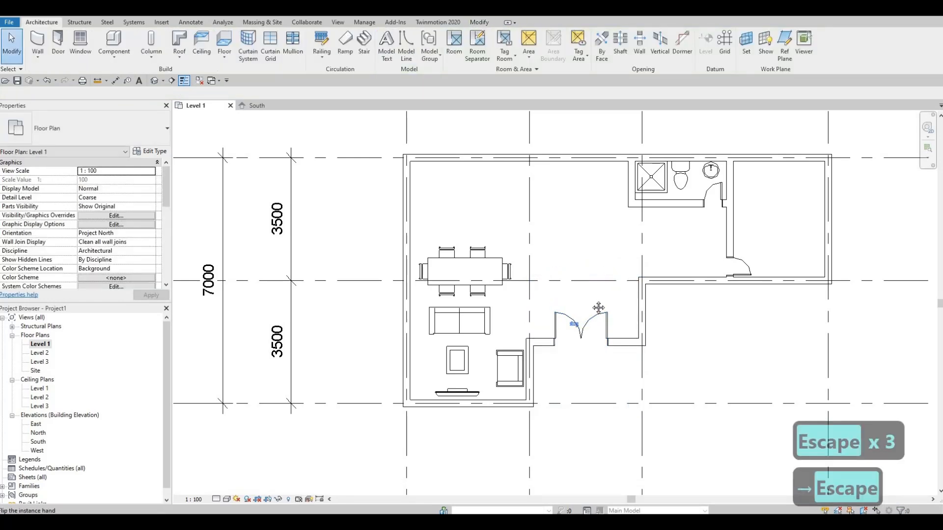
middle_drag(620, 271, 613, 317)
key(F1)
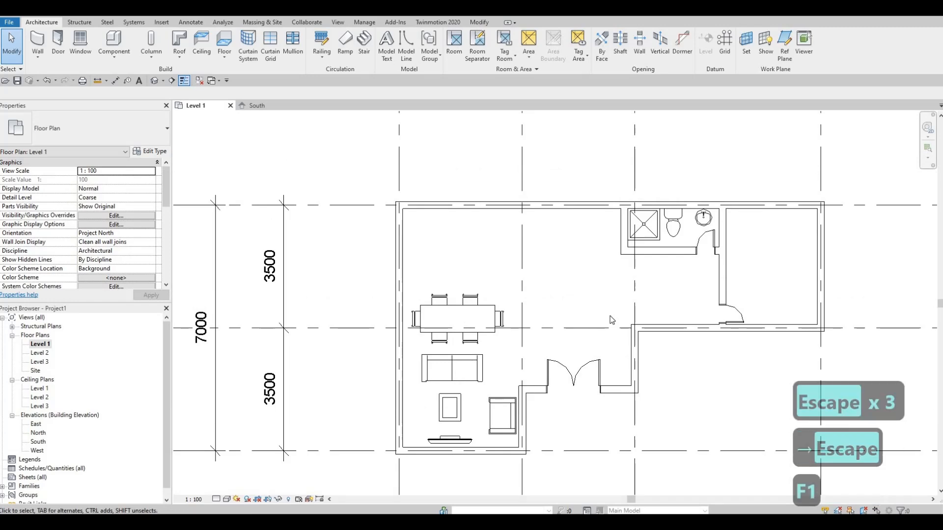